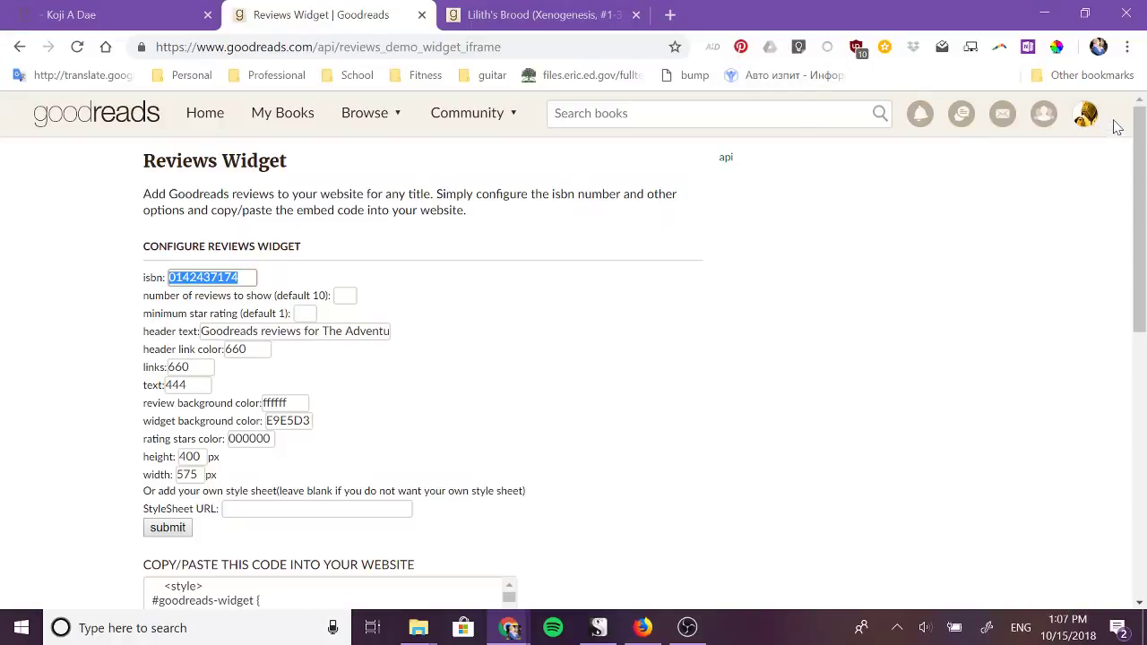
left_click_drag(1142, 125, 1143, 125)
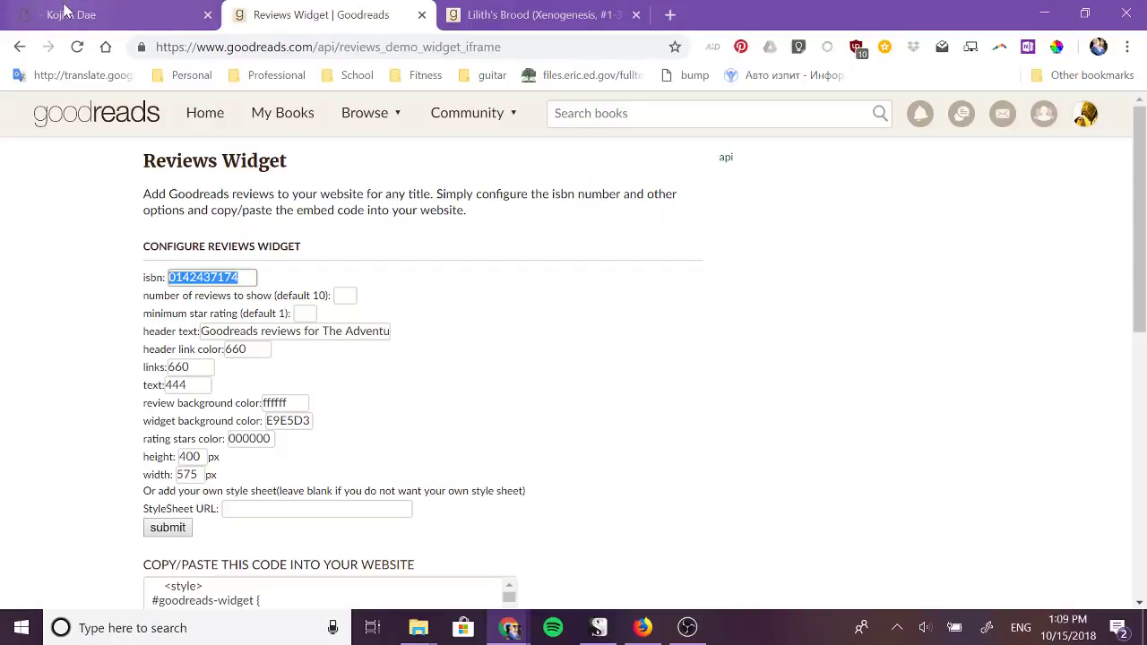
left_click(514, 15)
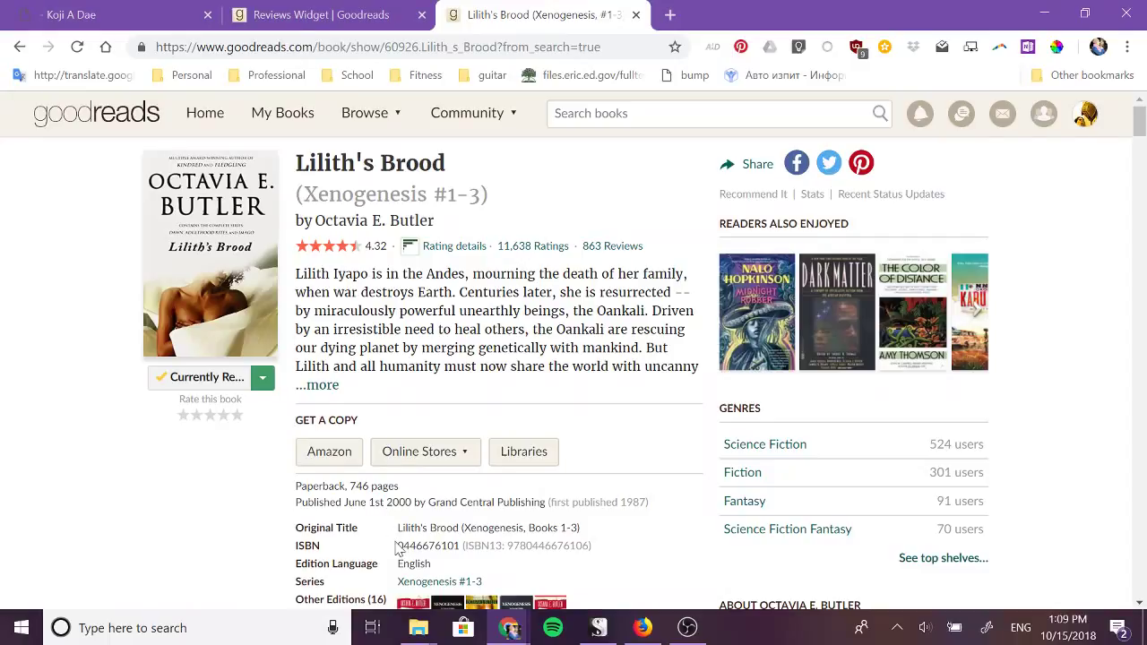
left_click_drag(397, 546, 461, 546)
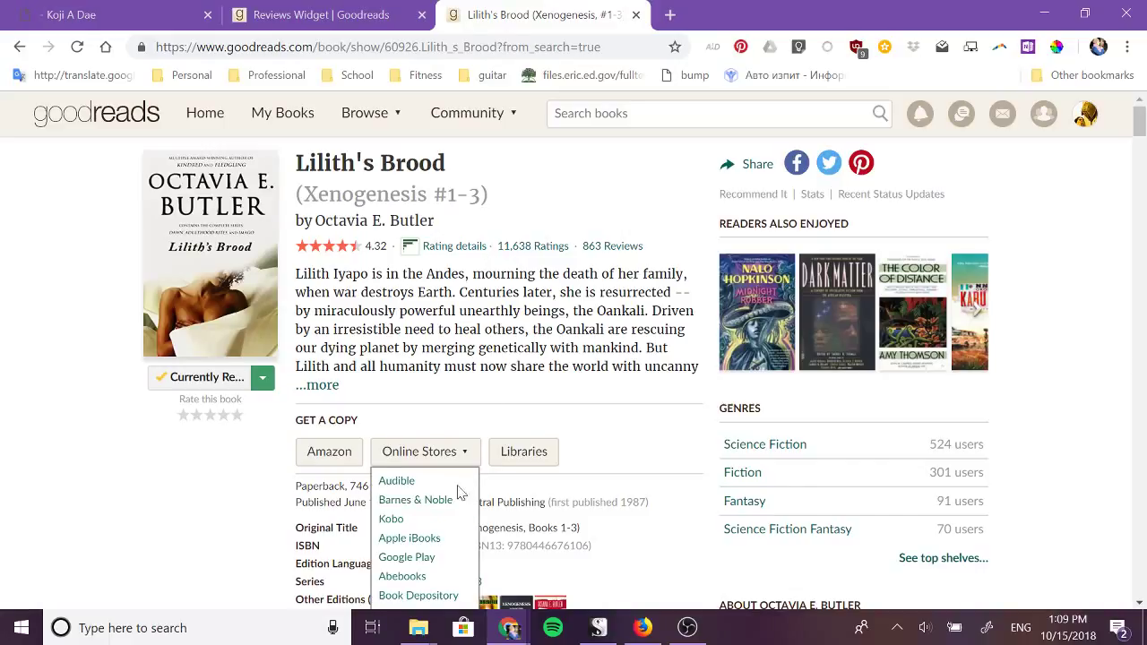
right_click(445, 545)
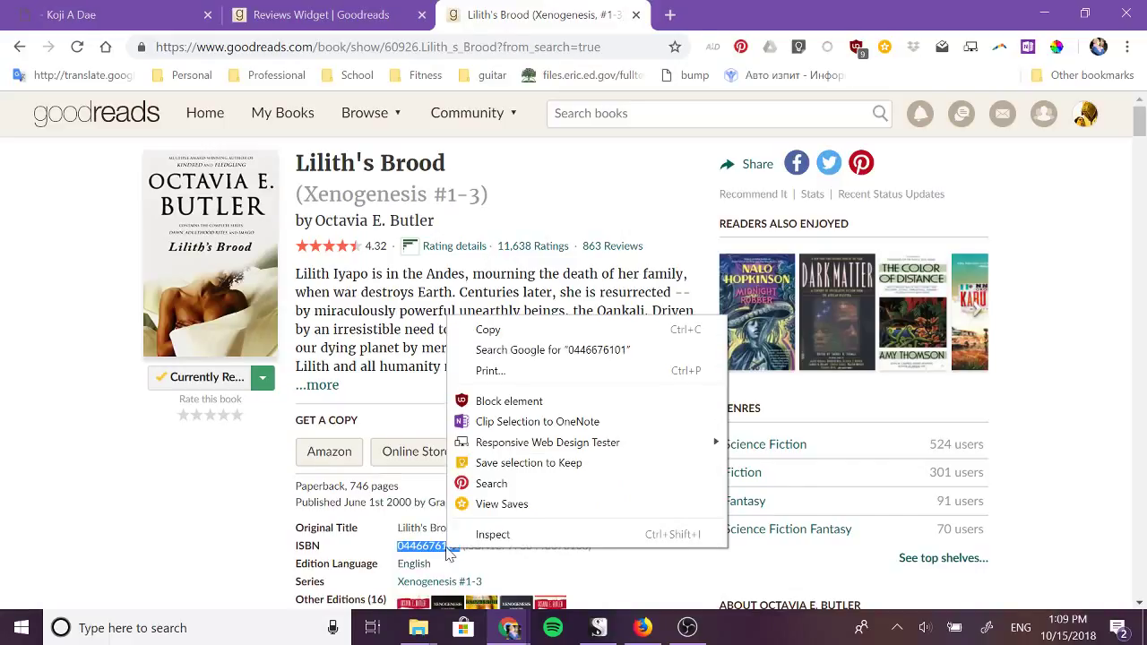
left_click(517, 332)
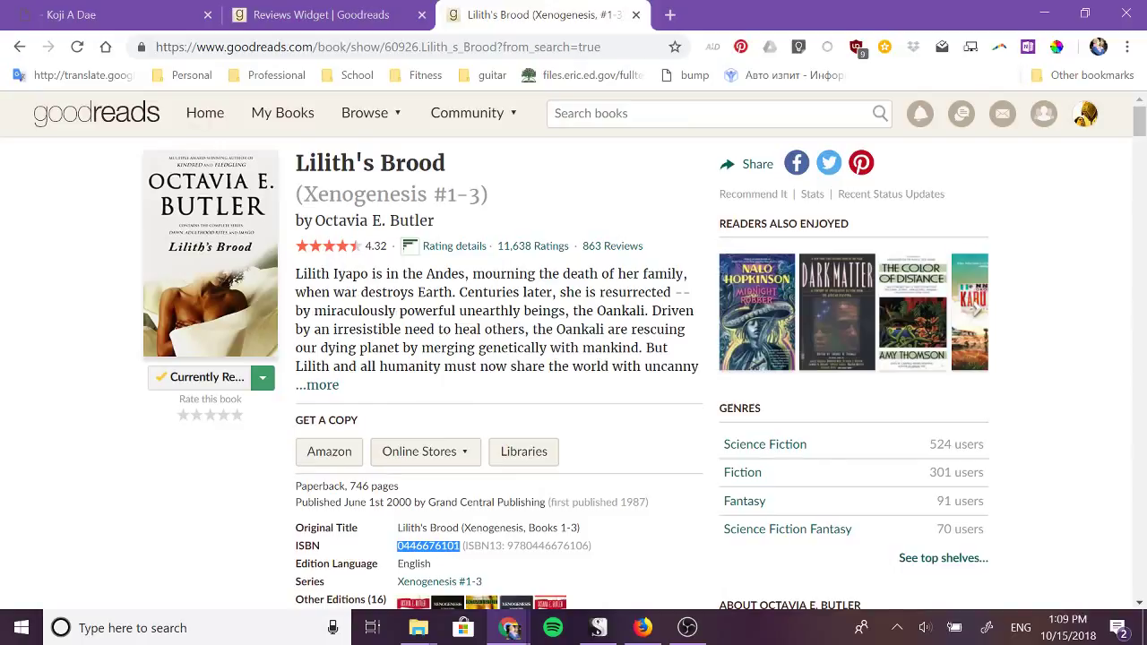
left_click(375, 10)
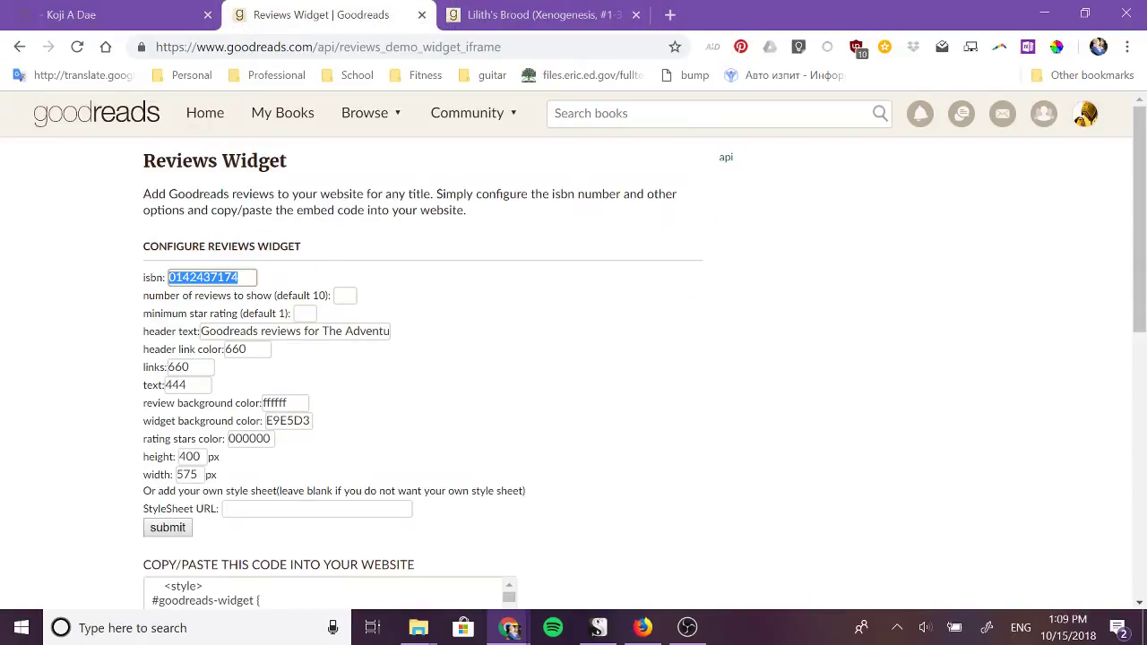
key("BackSpace")
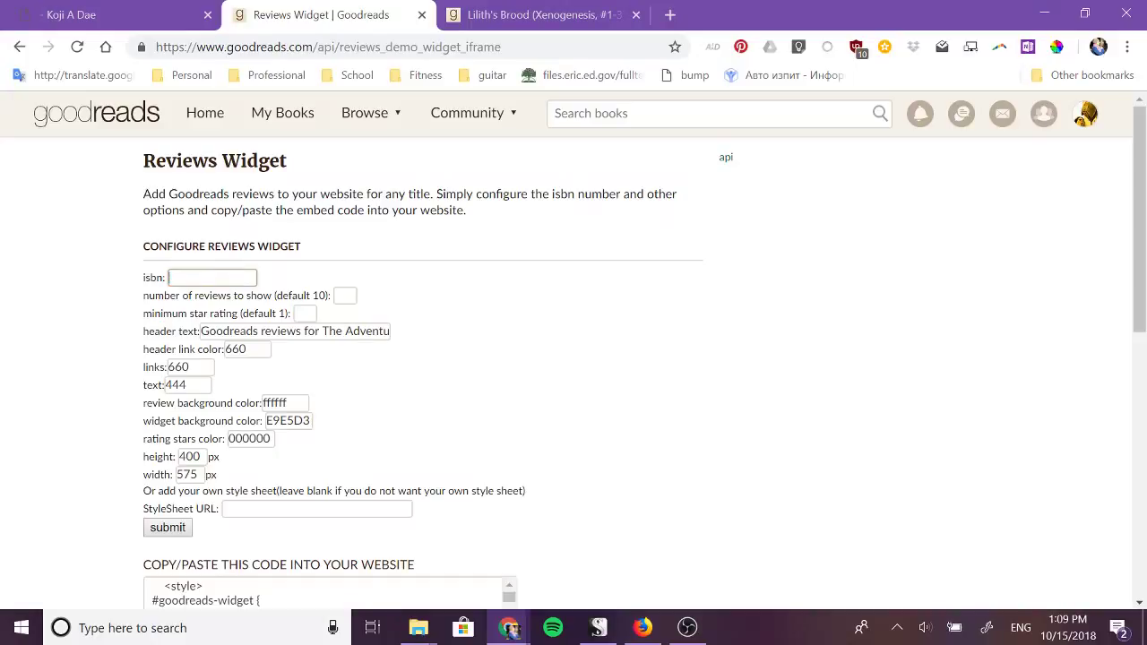
right_click(222, 277)
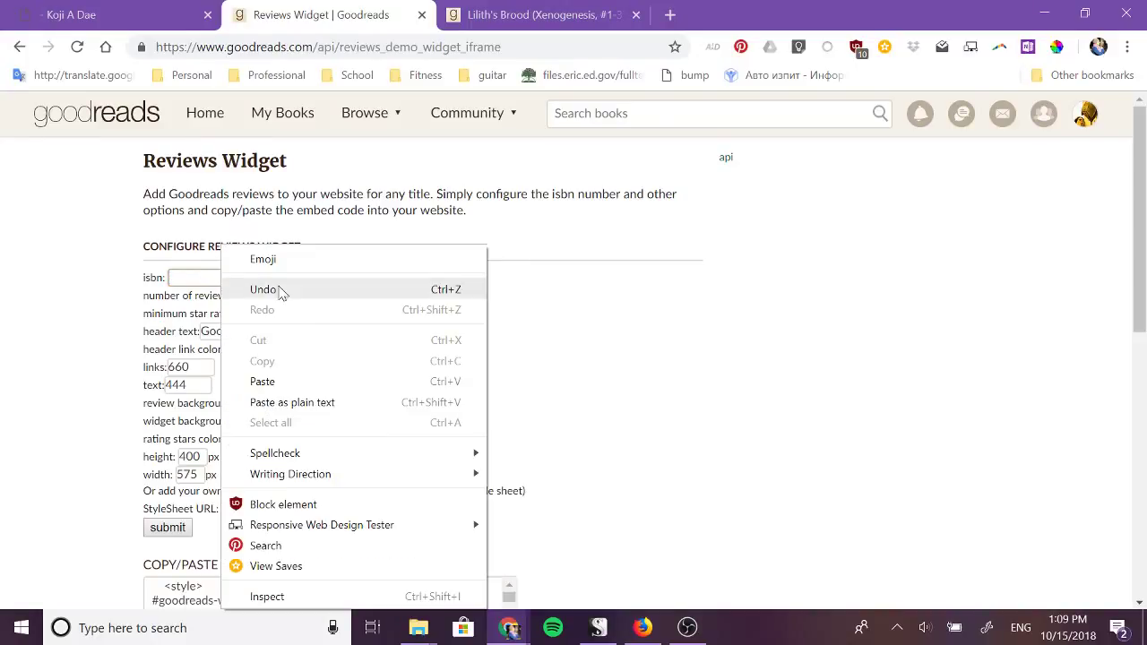
left_click(263, 382)
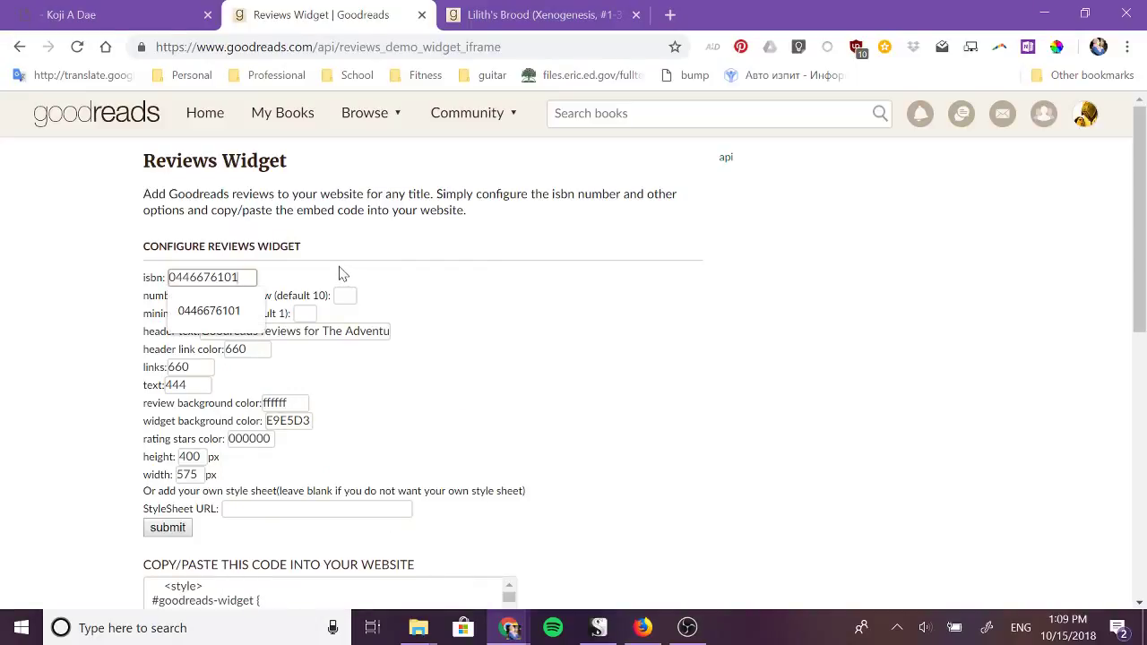
key("Return")
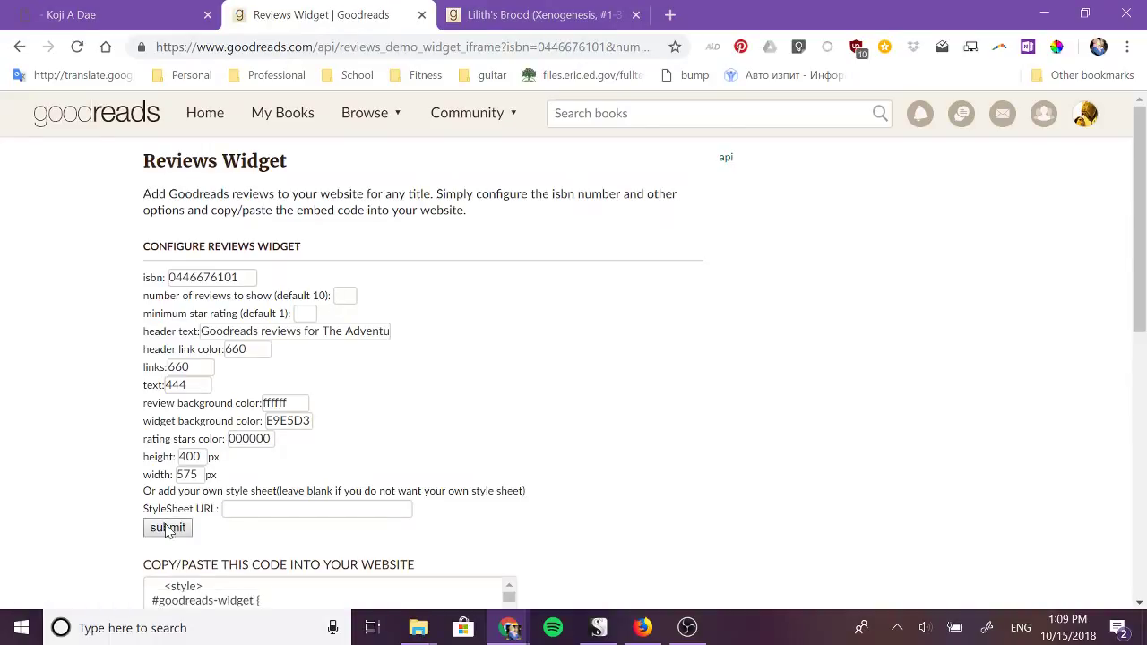
scroll(482, 345, "down", 10)
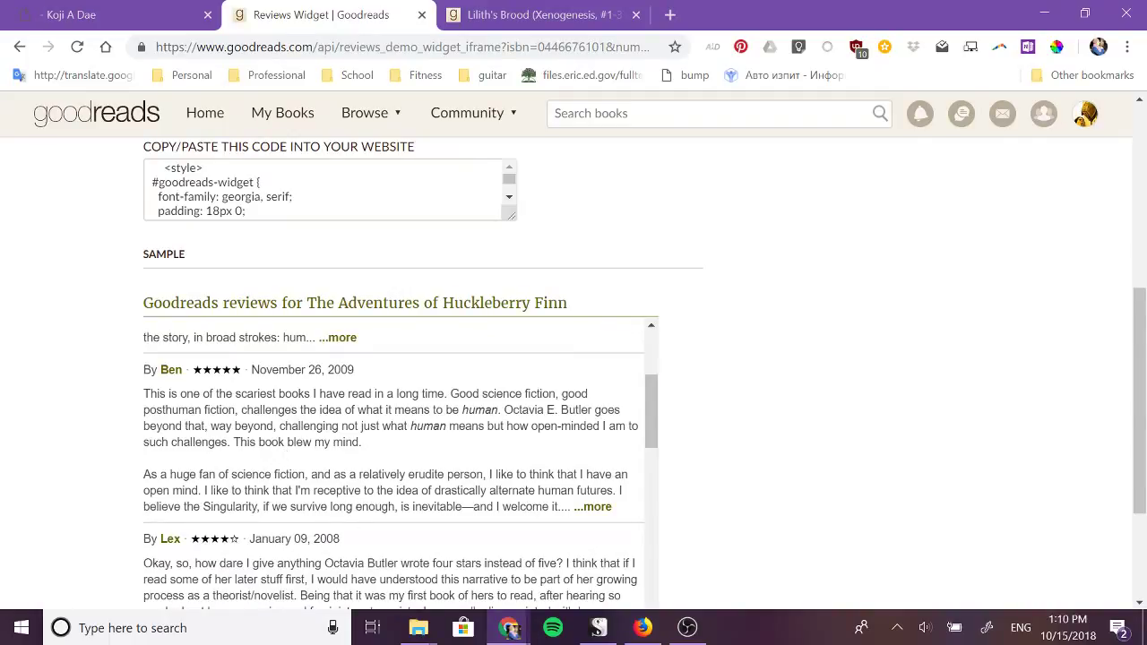
scroll(394, 462, "down", 2)
scroll(768, 497, "down", 2)
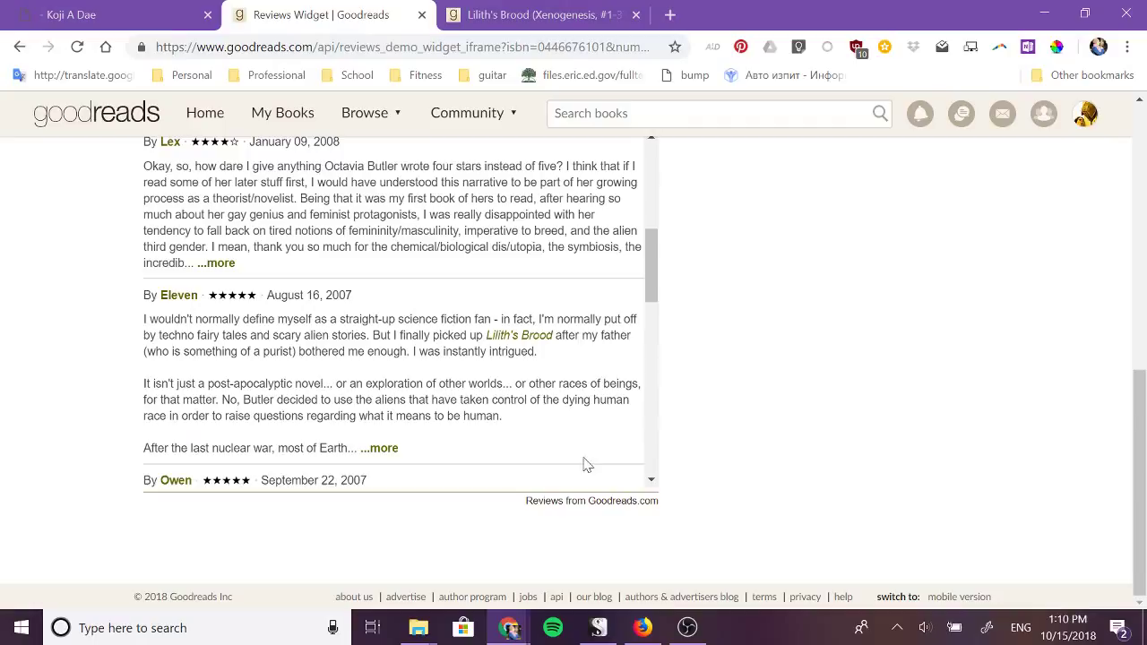
scroll(445, 341, "up", 2)
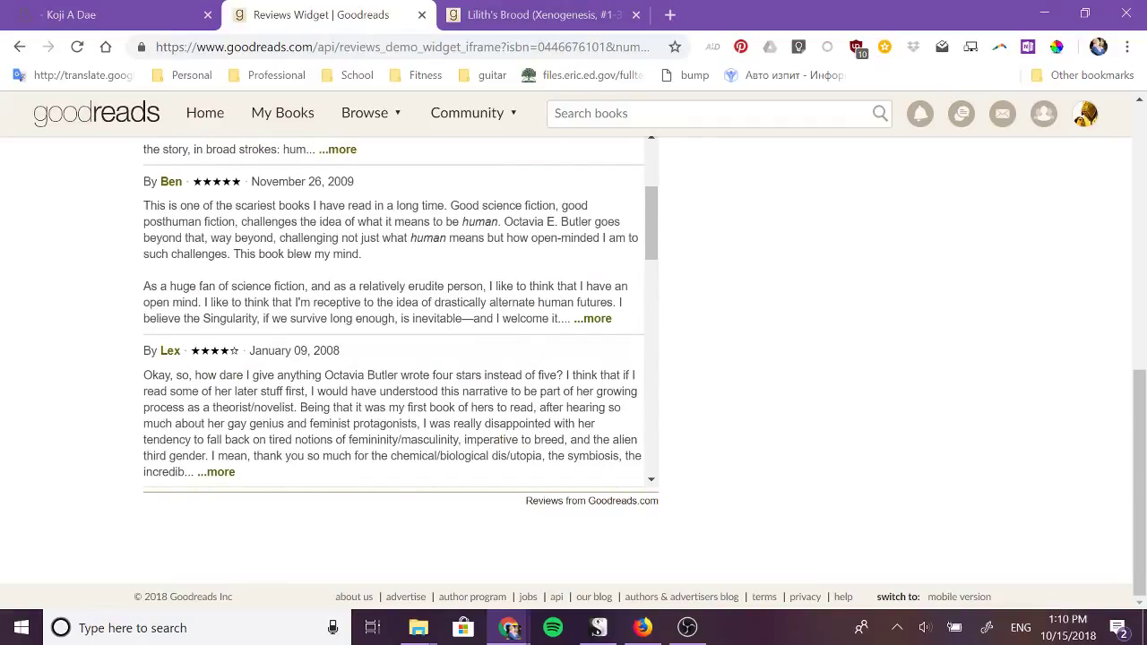
scroll(751, 331, "up", 2)
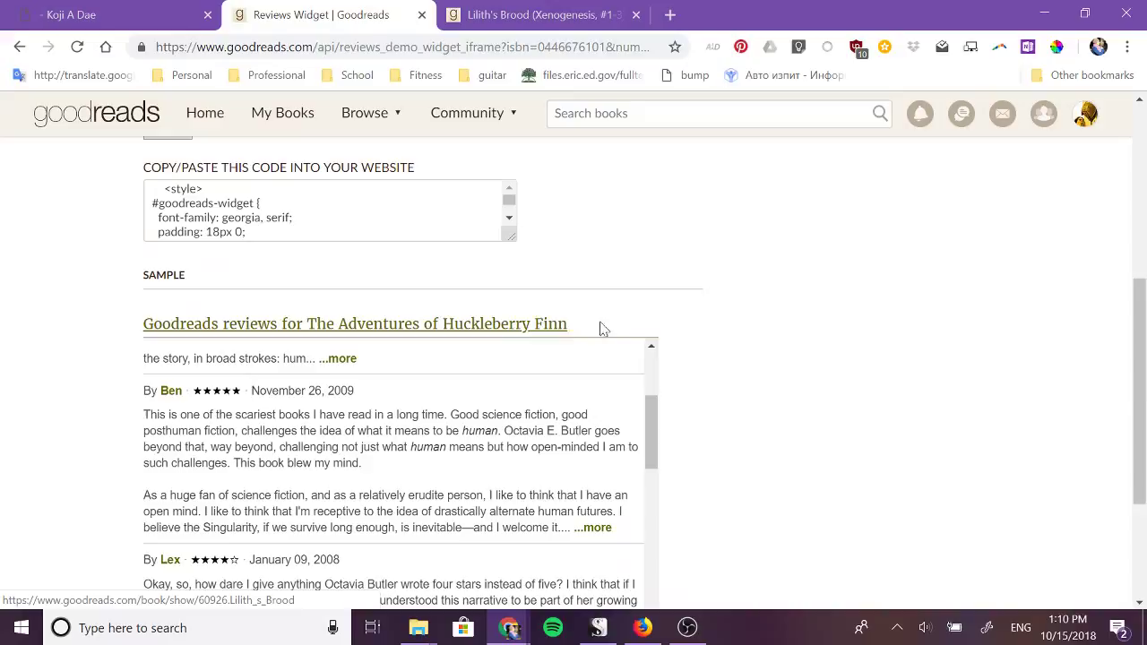
Set the widget to show 3 reviews with a minimum star rating of 4
left_click_drag(1145, 388, 1144, 228)
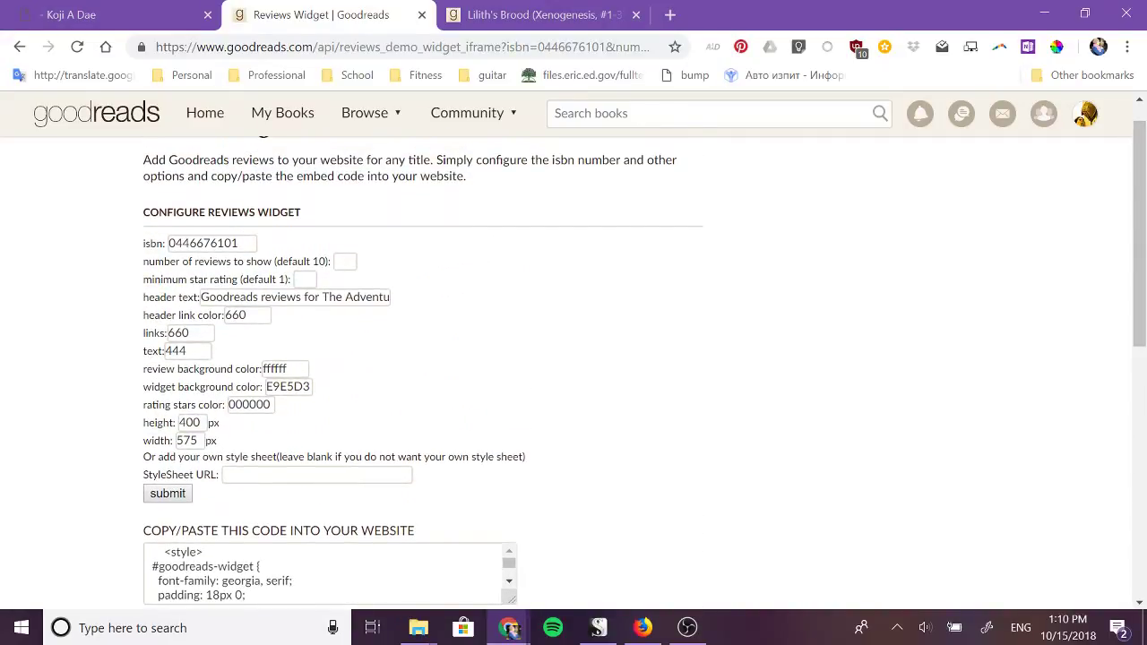
left_click(345, 261)
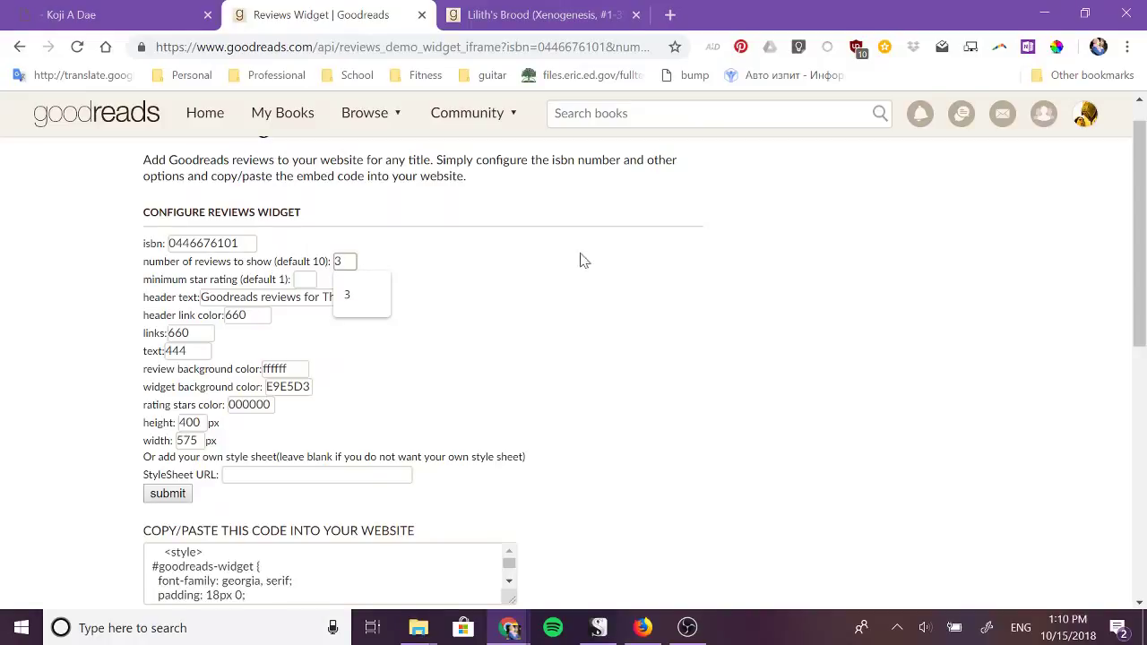
left_click(375, 289)
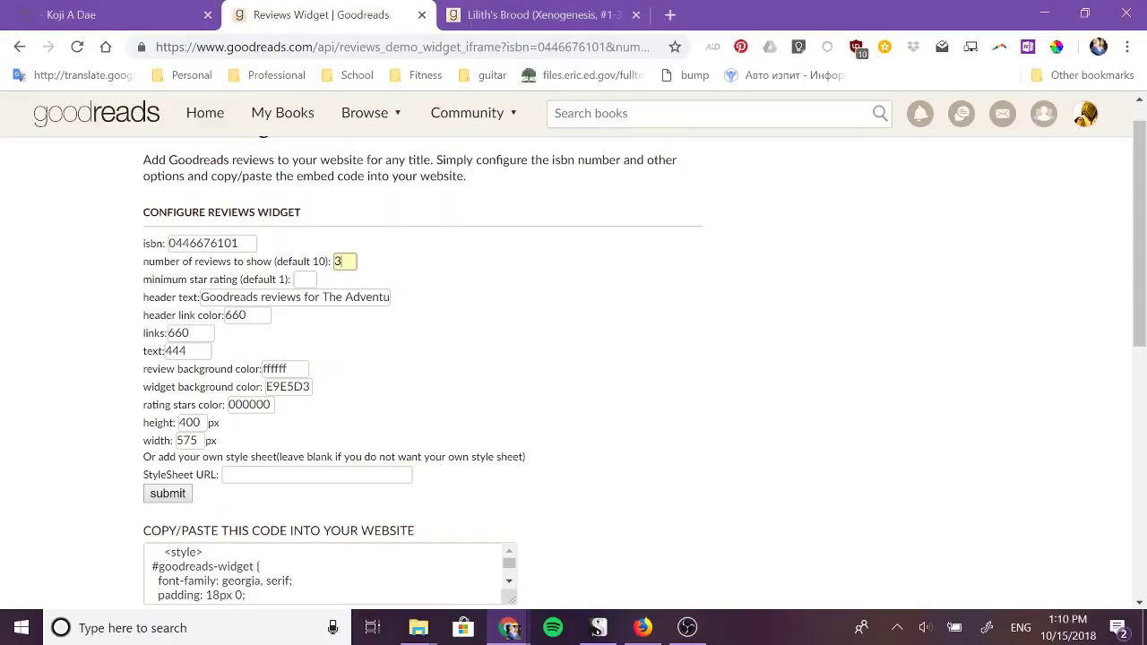
key("Tab")
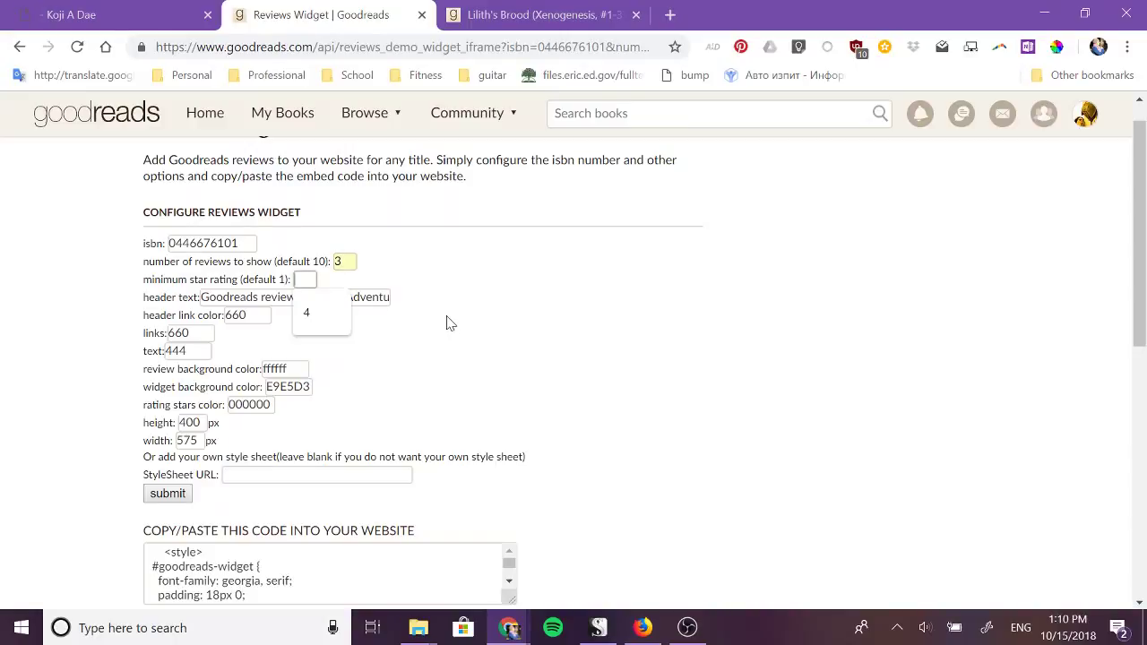
type("4")
left_click(308, 313)
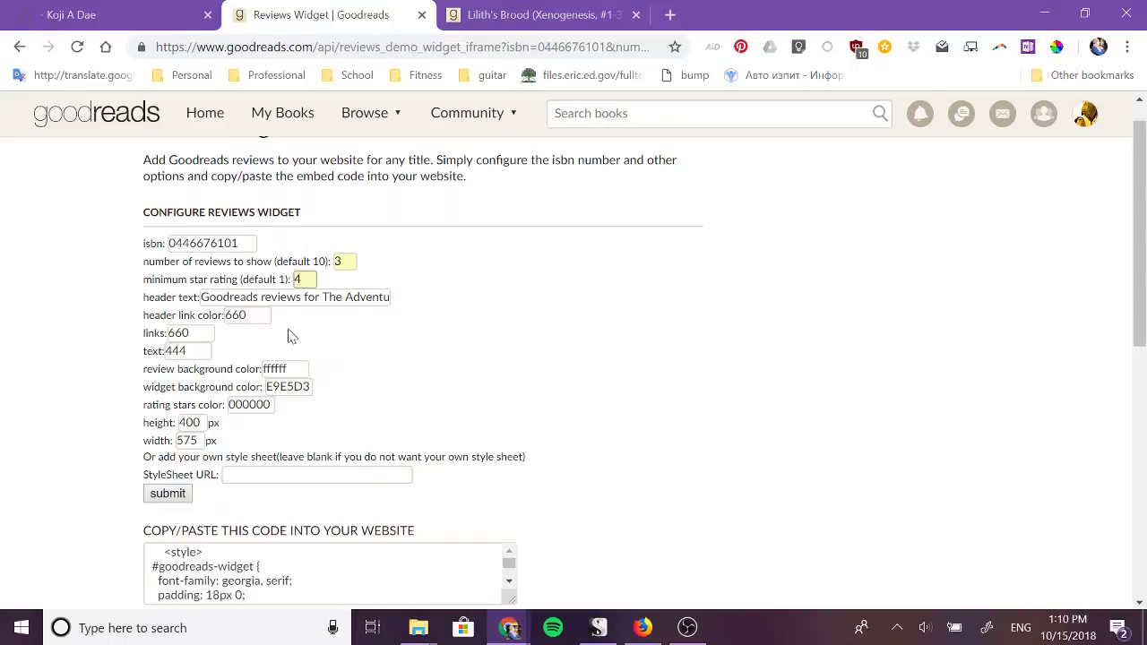
left_click(297, 279)
Change the header text to 'Reviews for Lilith's Brood'
left_click(319, 297)
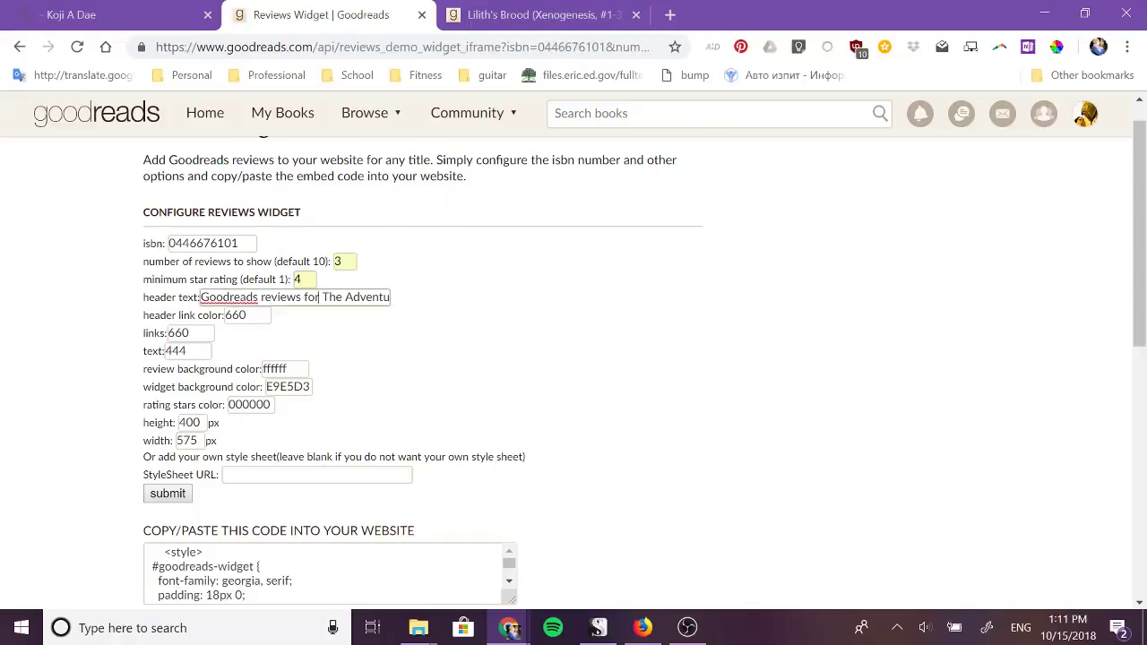
key("ctrl+a")
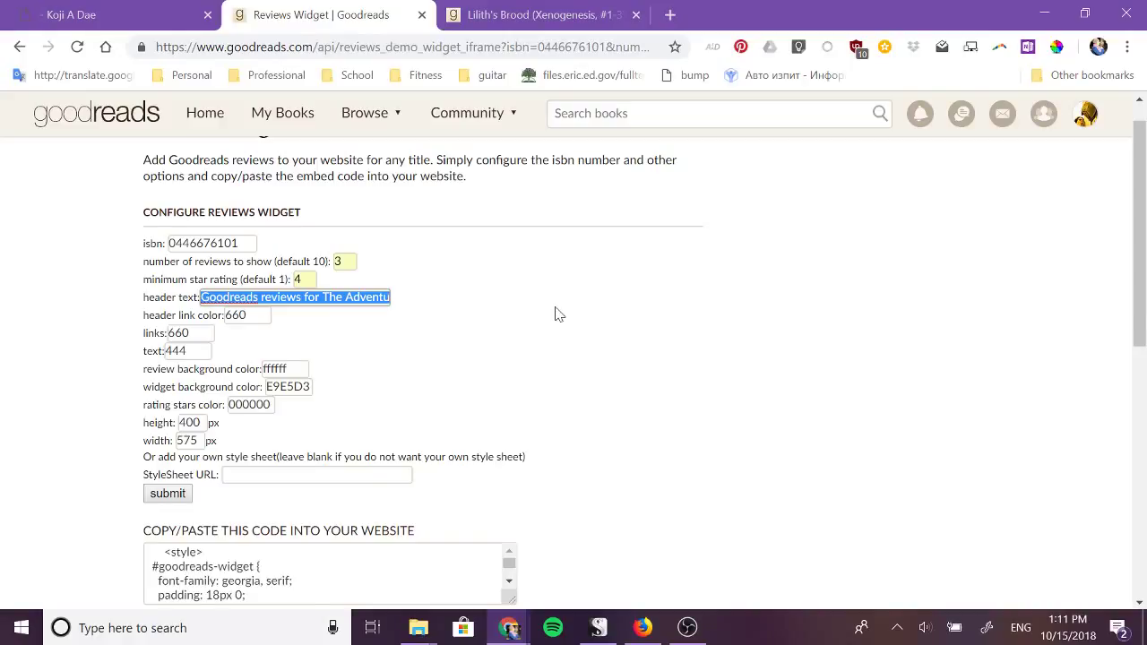
type("Reviews for Lilith's Brood")
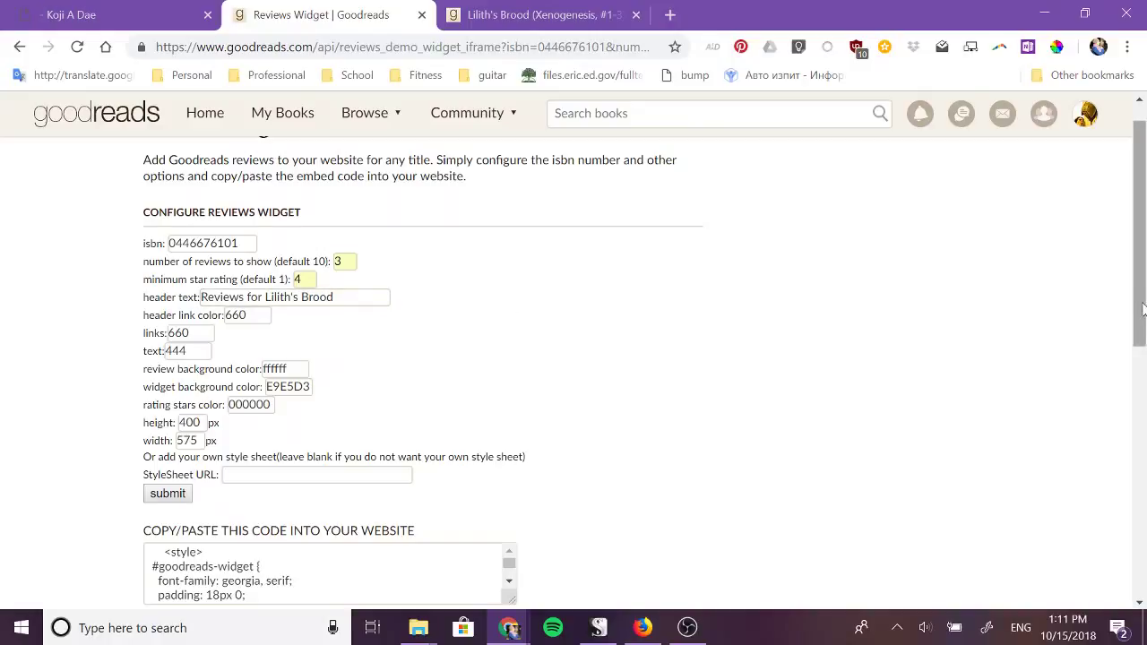
left_click_drag(1141, 312, 1143, 340)
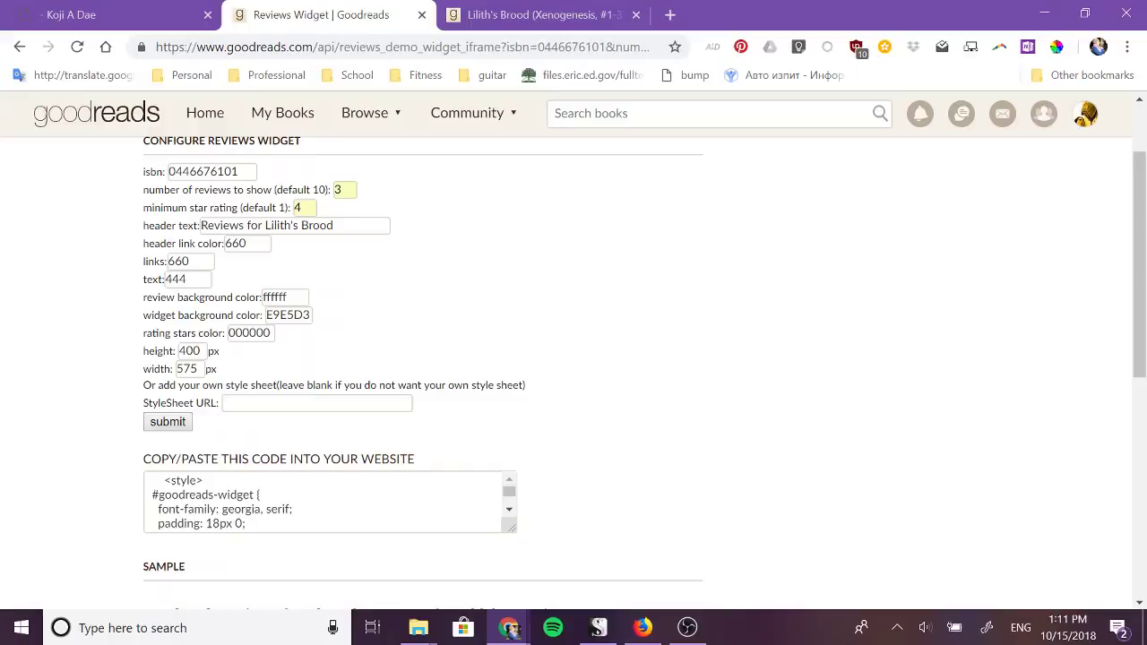
Scroll through the sample widget and embed code, then go to the WordPress blog's home page
scroll(535, 510, "down", 3)
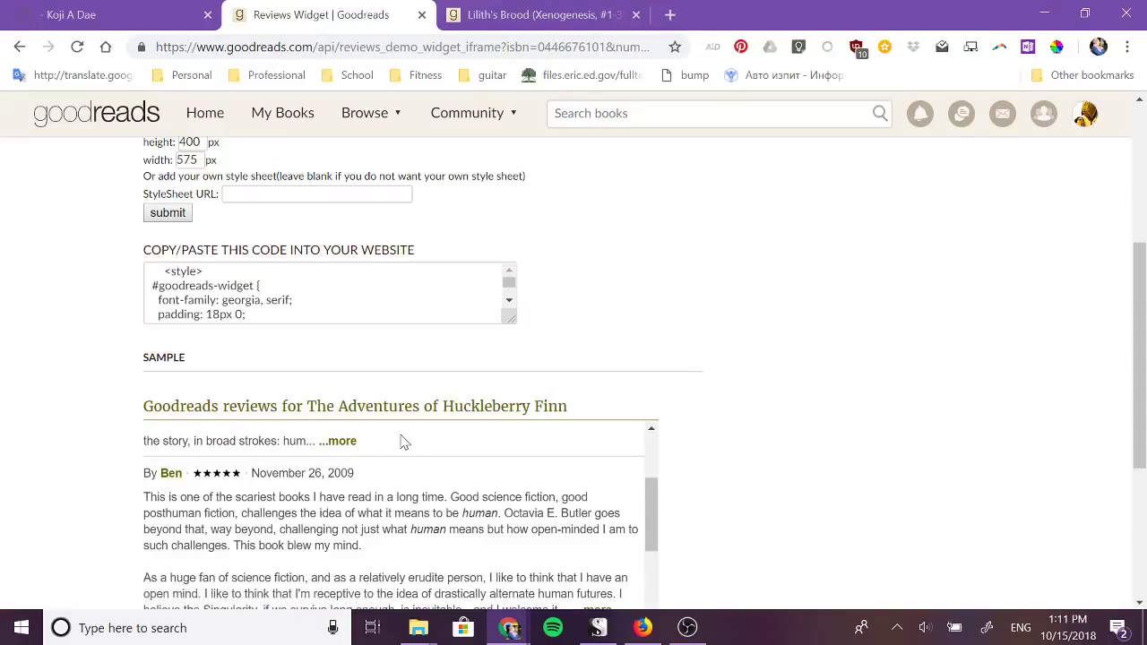
key("Home")
key("Home")
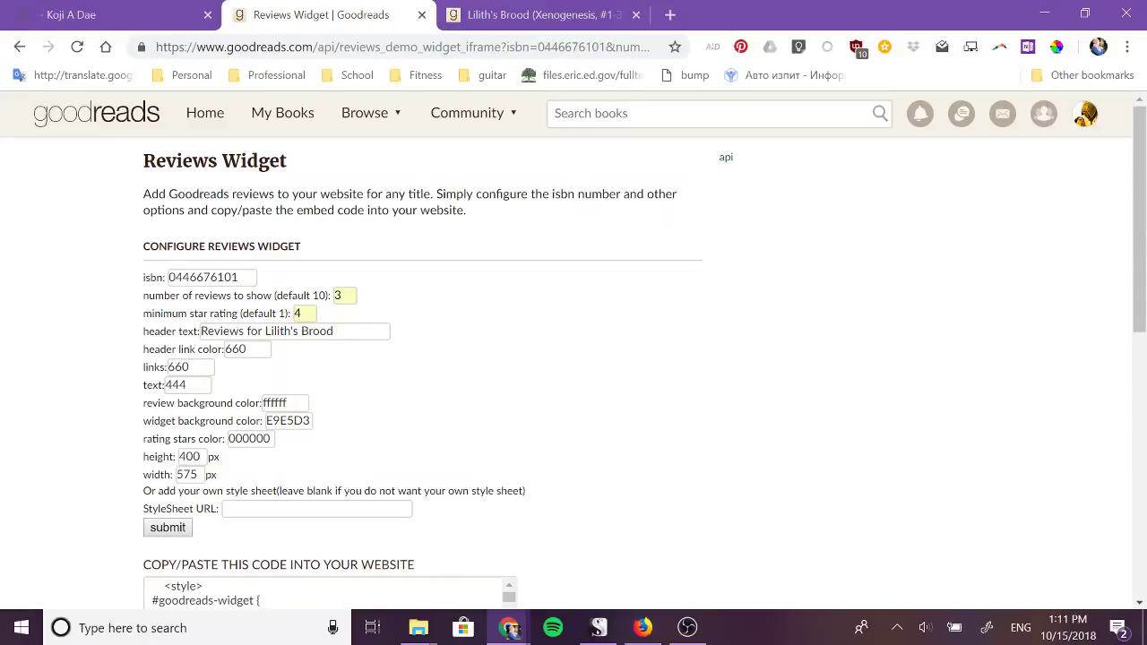
scroll(492, 404, "down", 4)
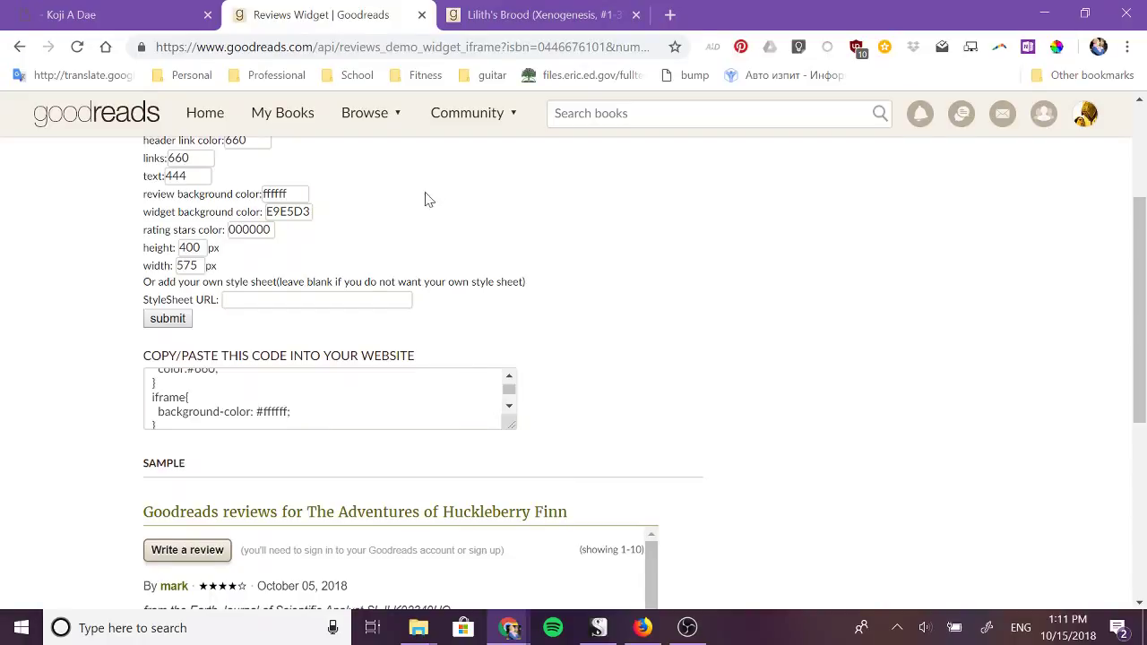
left_click(139, 17)
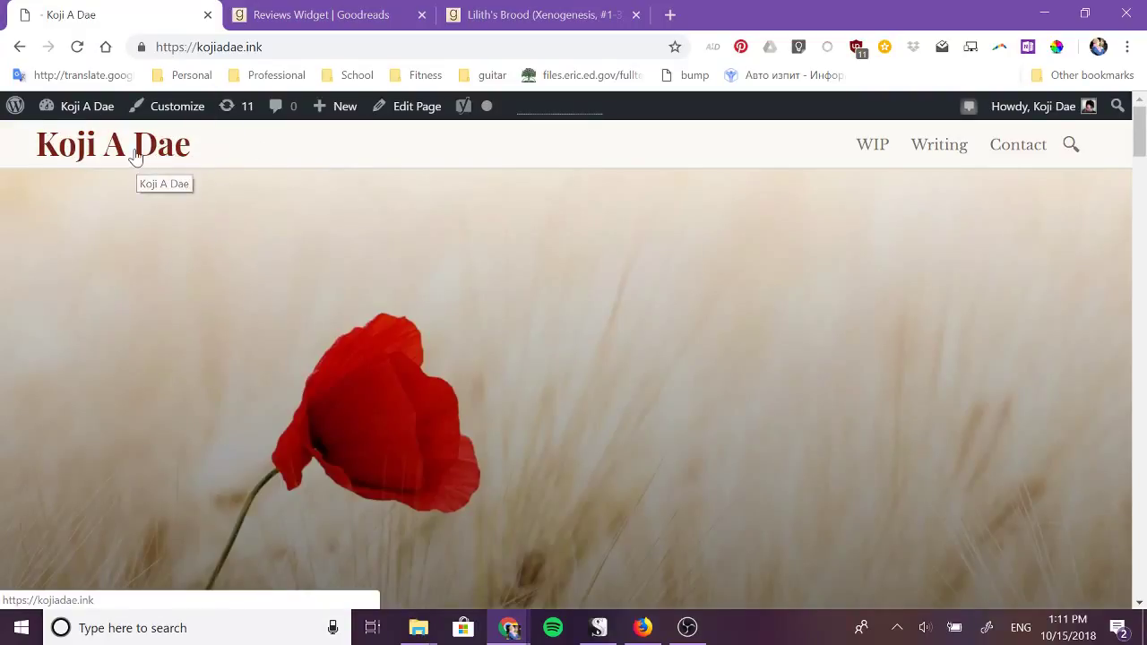
Copy the site's background colour #f2f1ed from the Customizer's Colors settings
mouse_move(47, 111)
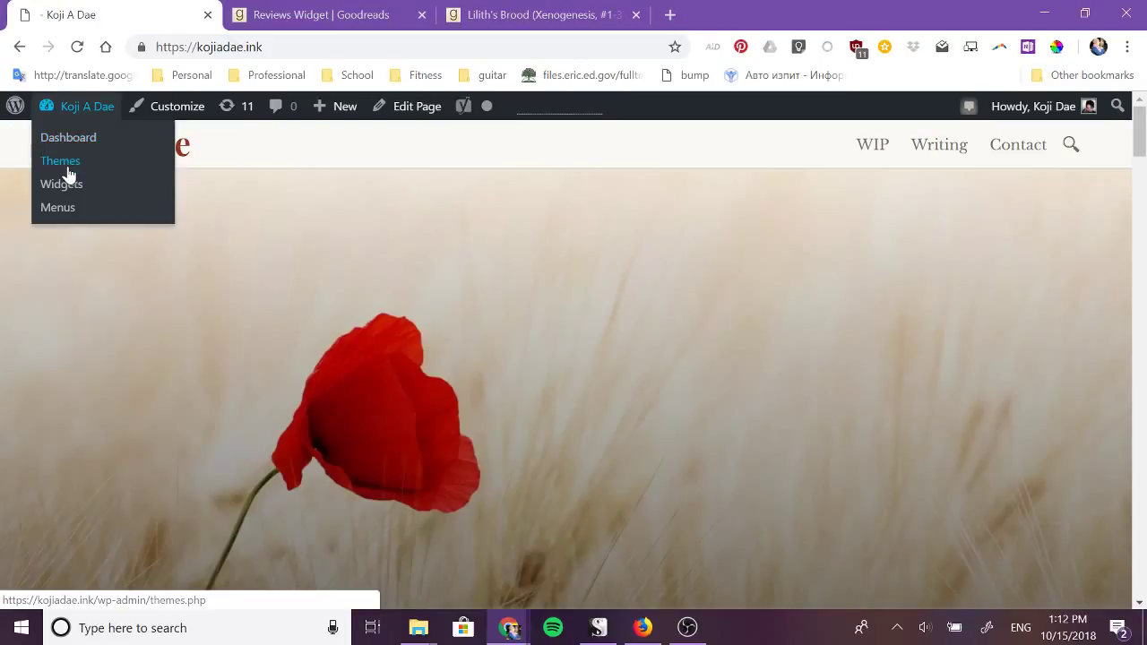
left_click(69, 143)
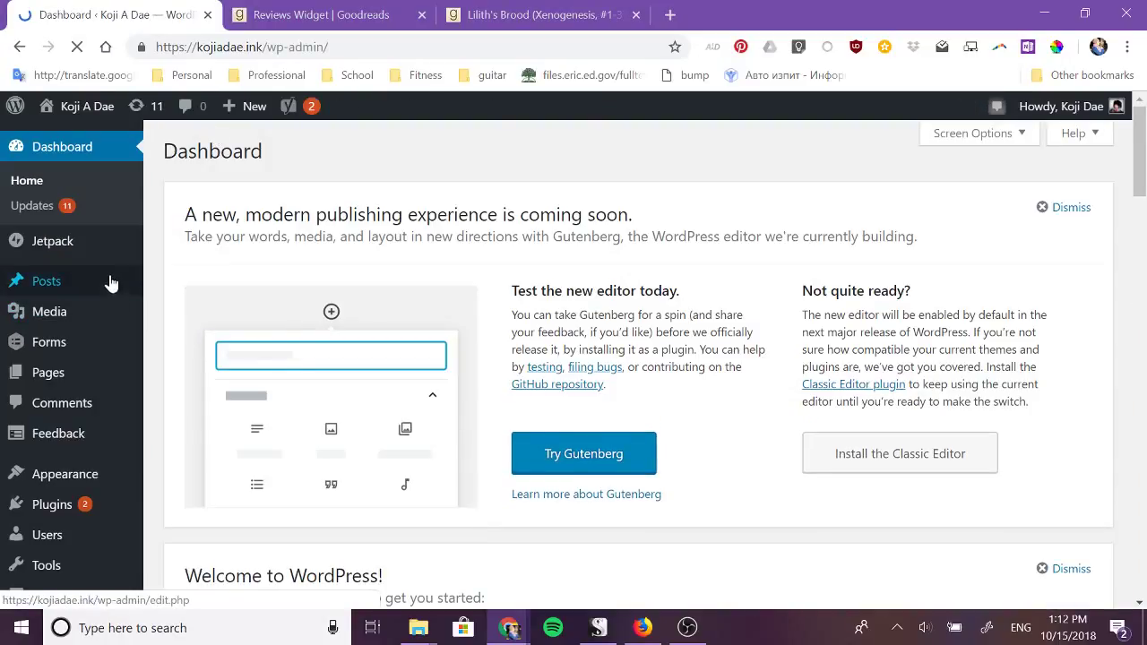
mouse_move(90, 477)
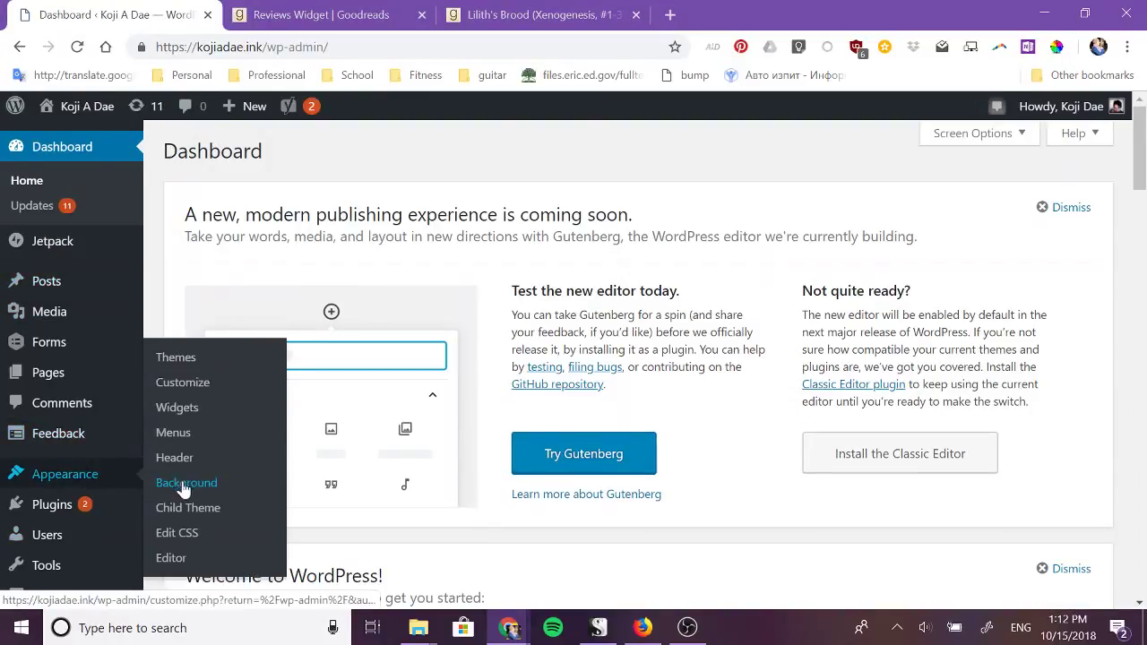
left_click(187, 385)
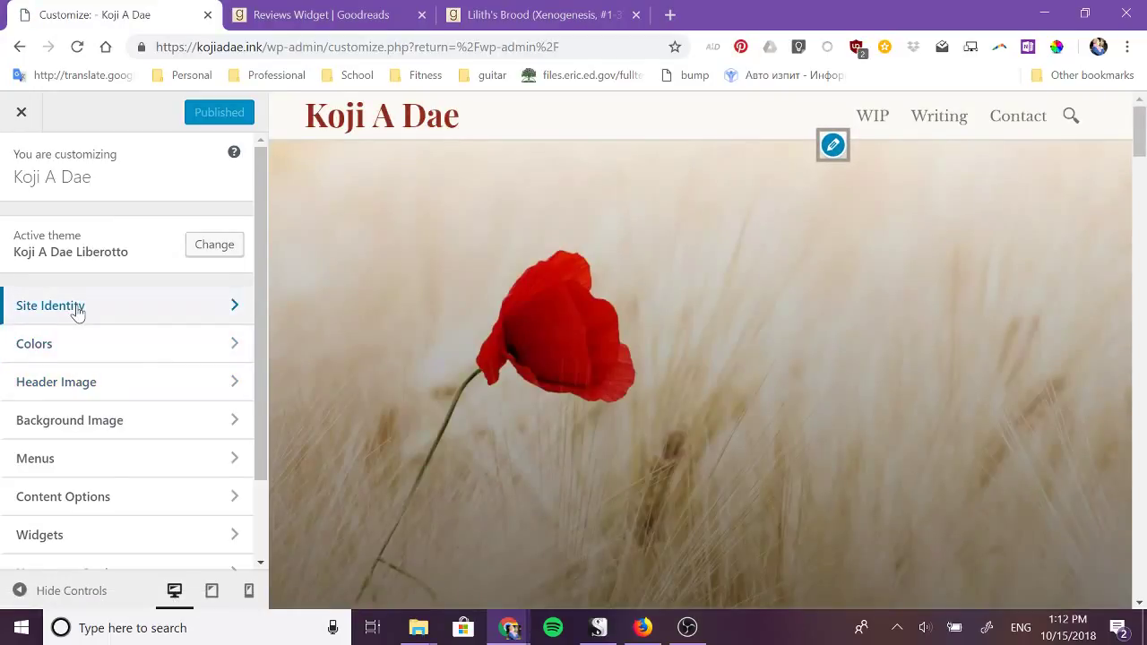
left_click(77, 343)
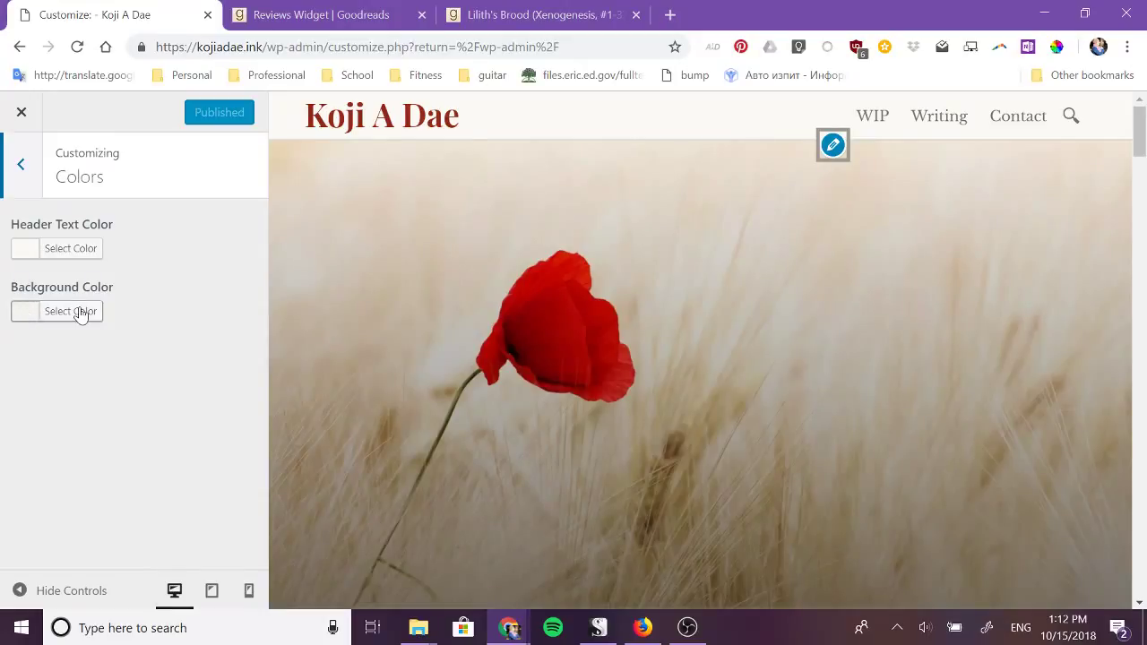
left_click(77, 309)
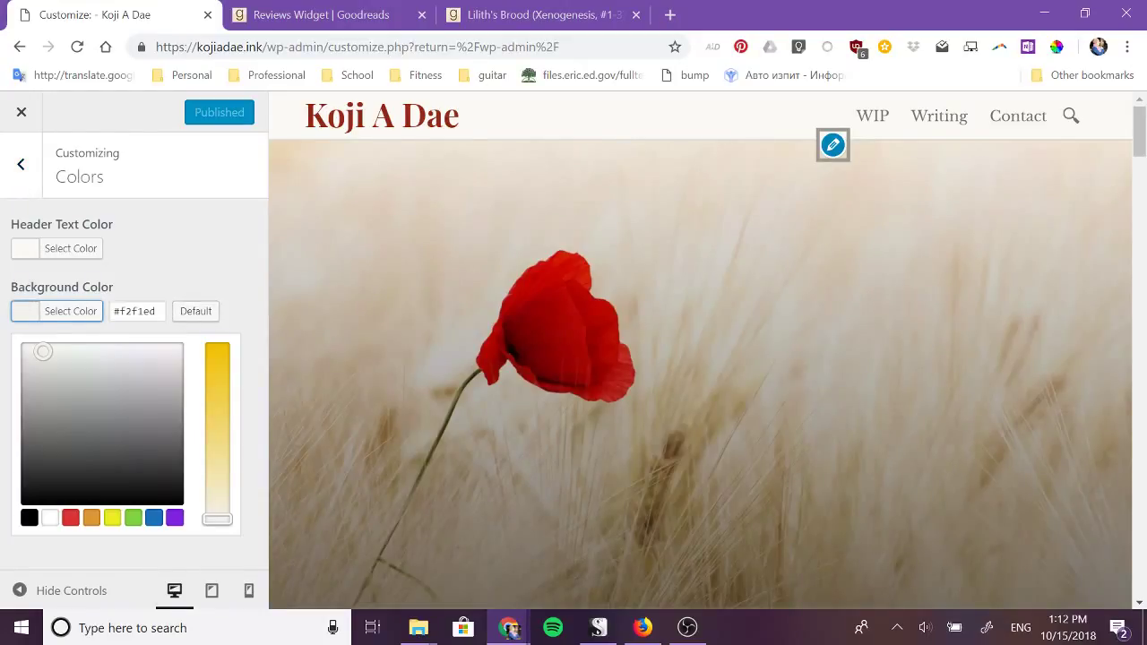
left_click_drag(157, 311, 109, 311)
key("ctrl+c")
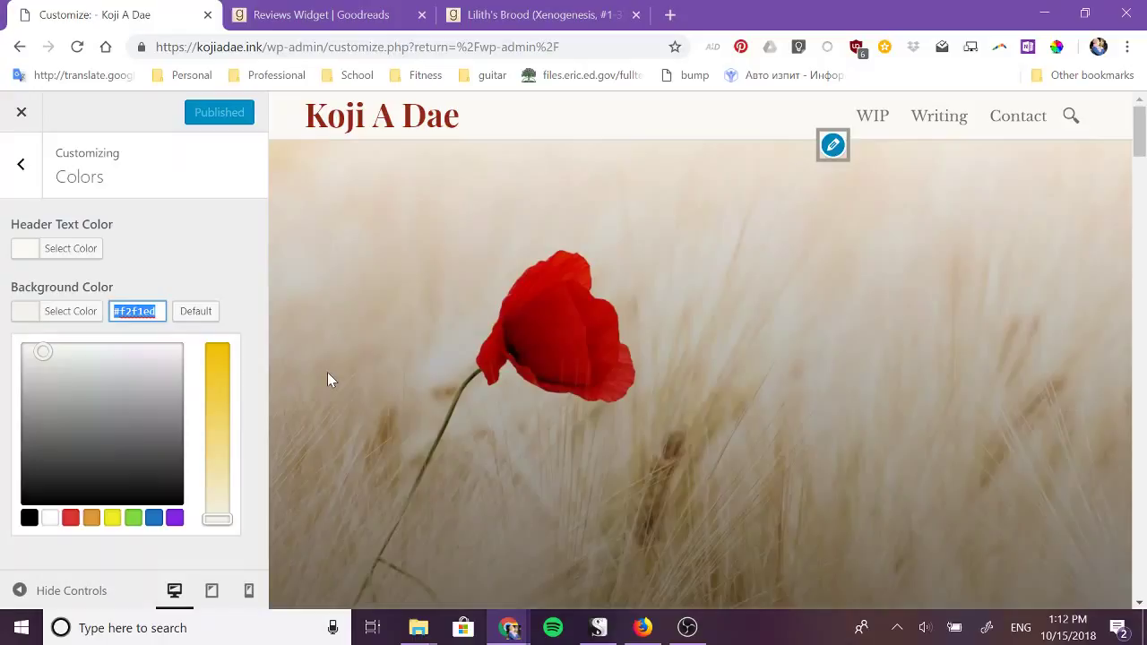
left_click(372, 16)
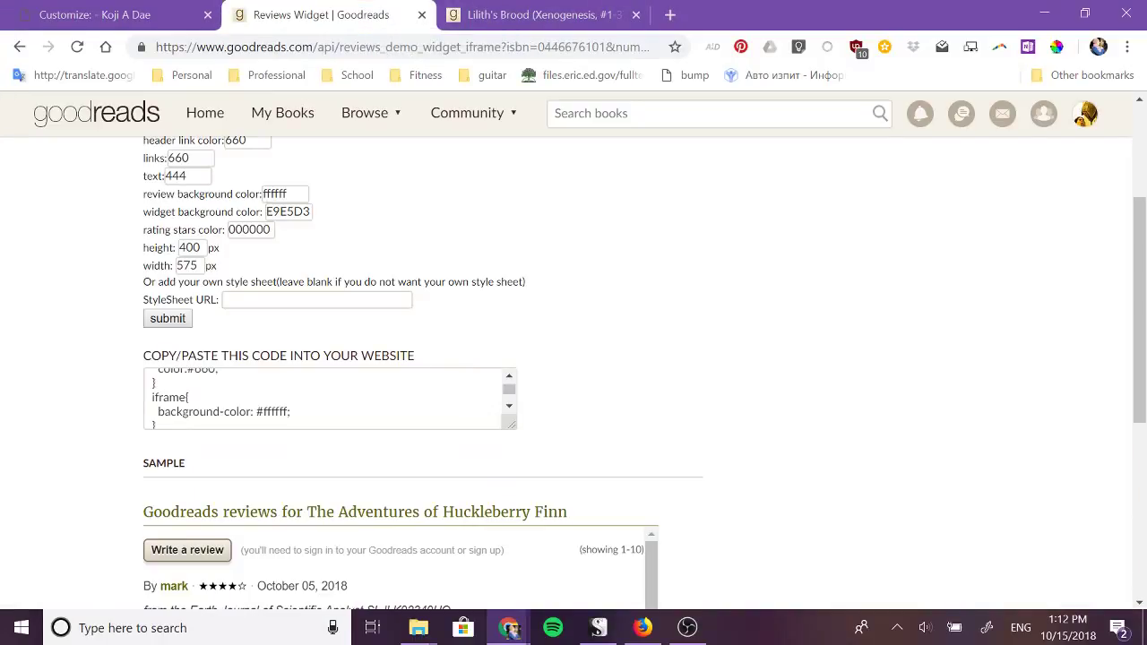
Paste #f2f1ed into both the widget and review background colour fields
double_click(287, 211)
key("ctrl+v")
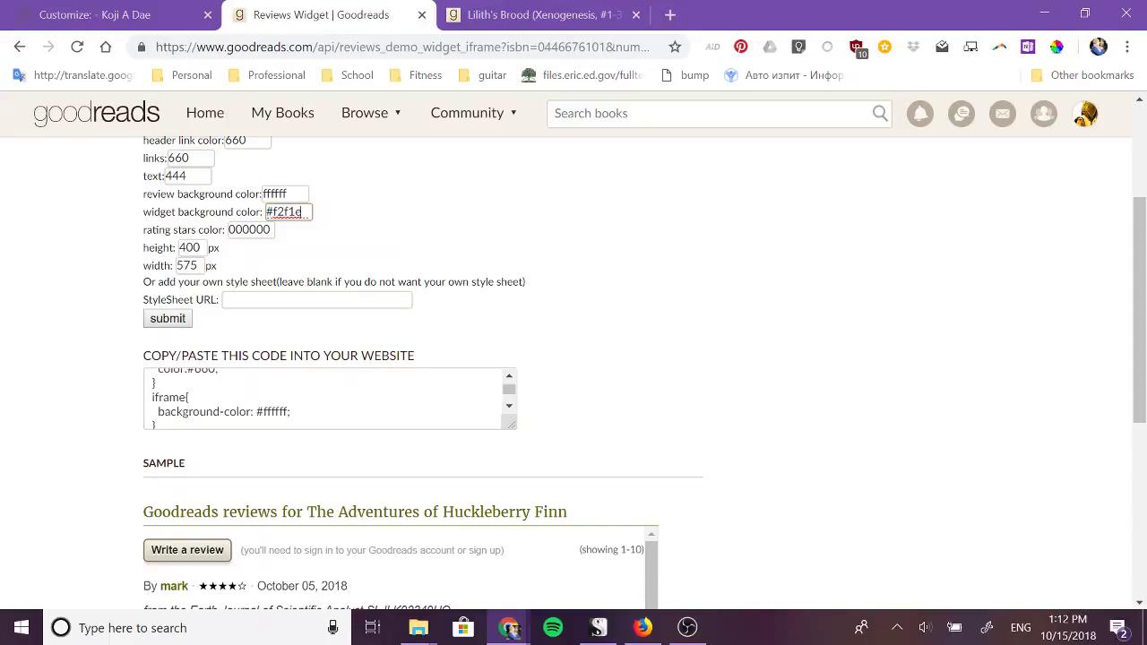
key("shift+Tab")
type("#f2f1e")
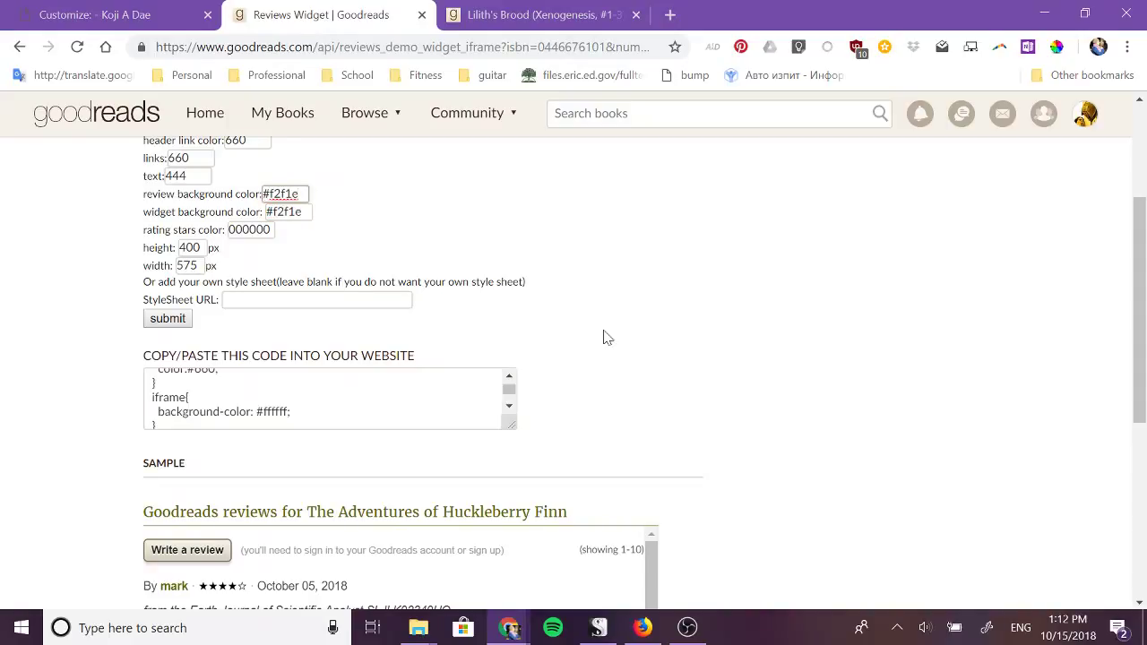
left_click(131, 13)
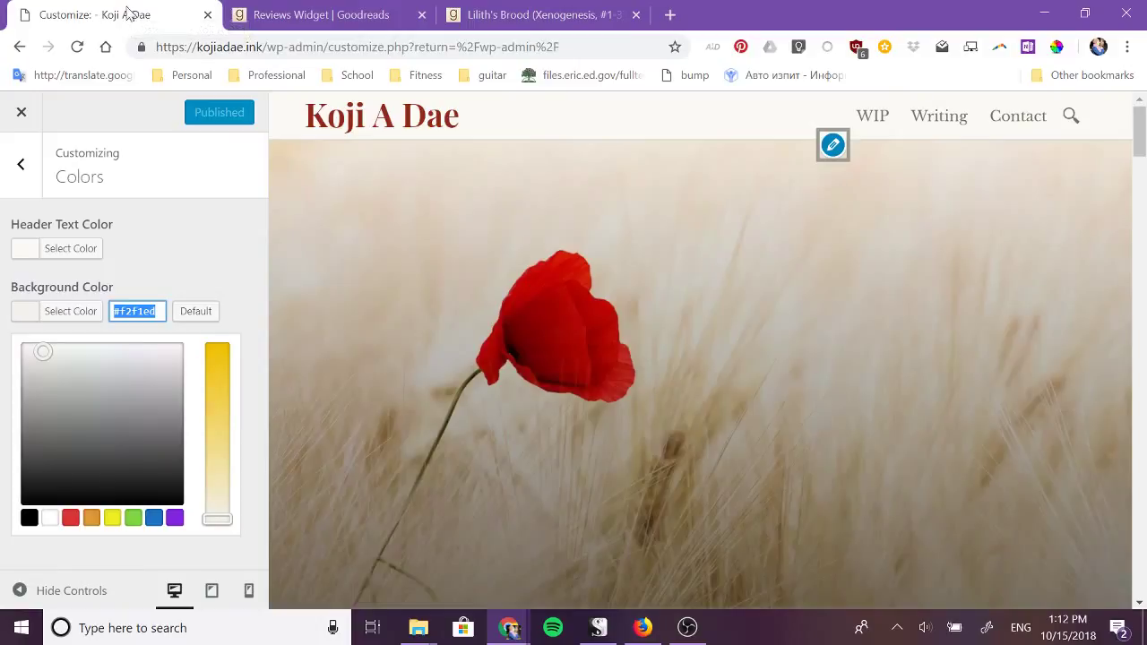
Browse the Customizer's Site Identity and Additional CSS sections without changing anything
left_click(15, 171)
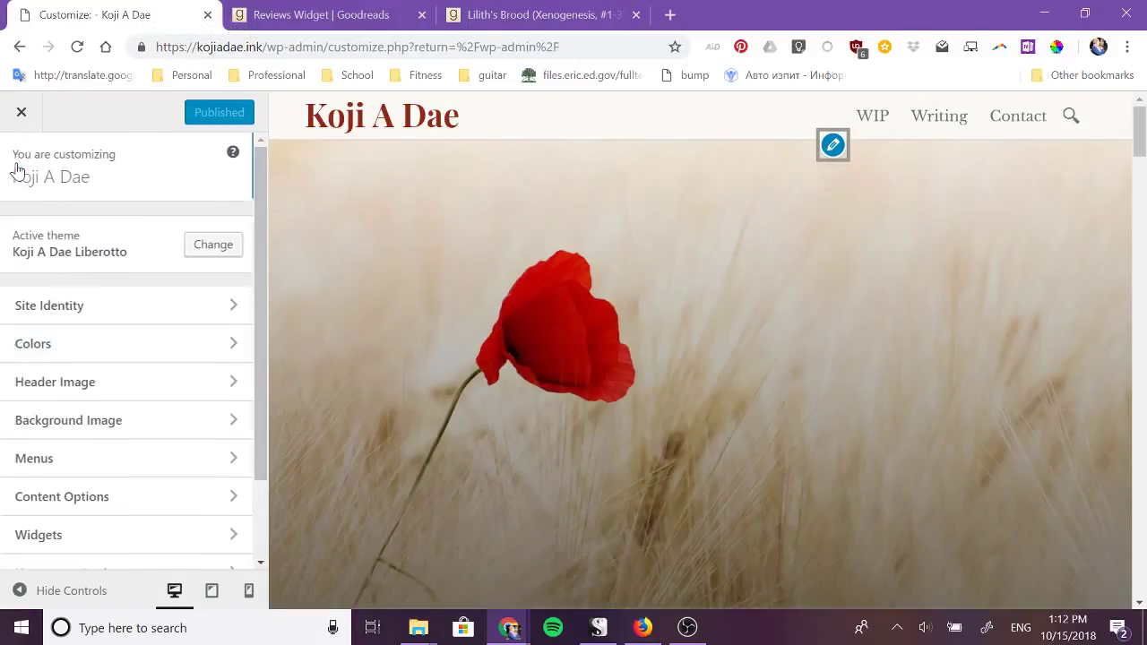
left_click(92, 309)
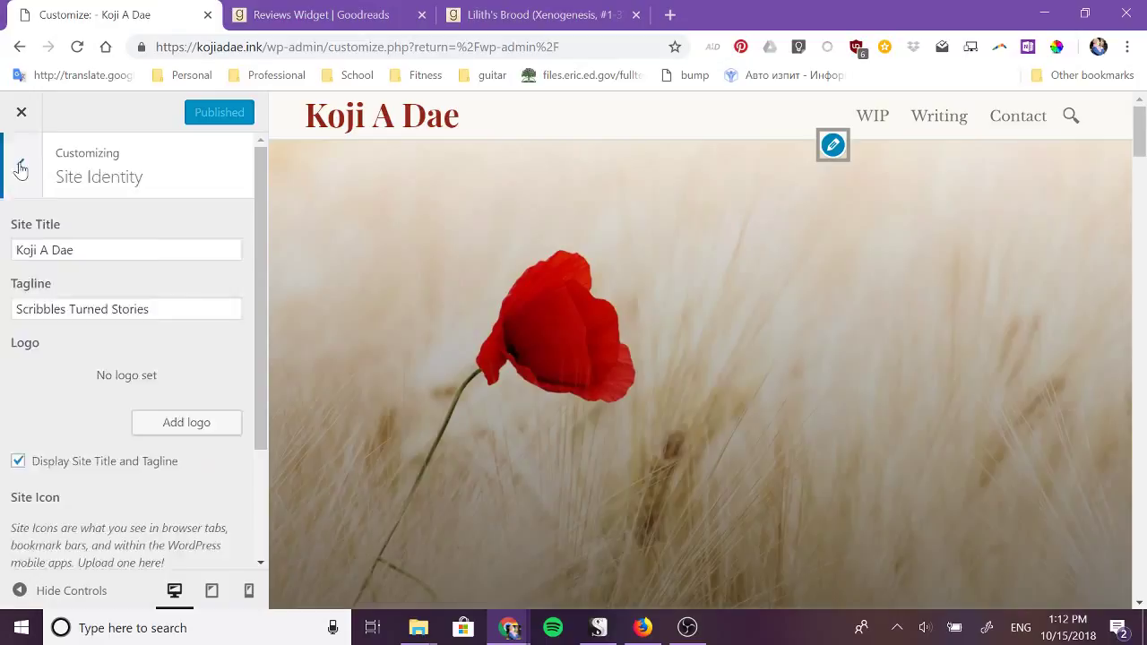
left_click(18, 170)
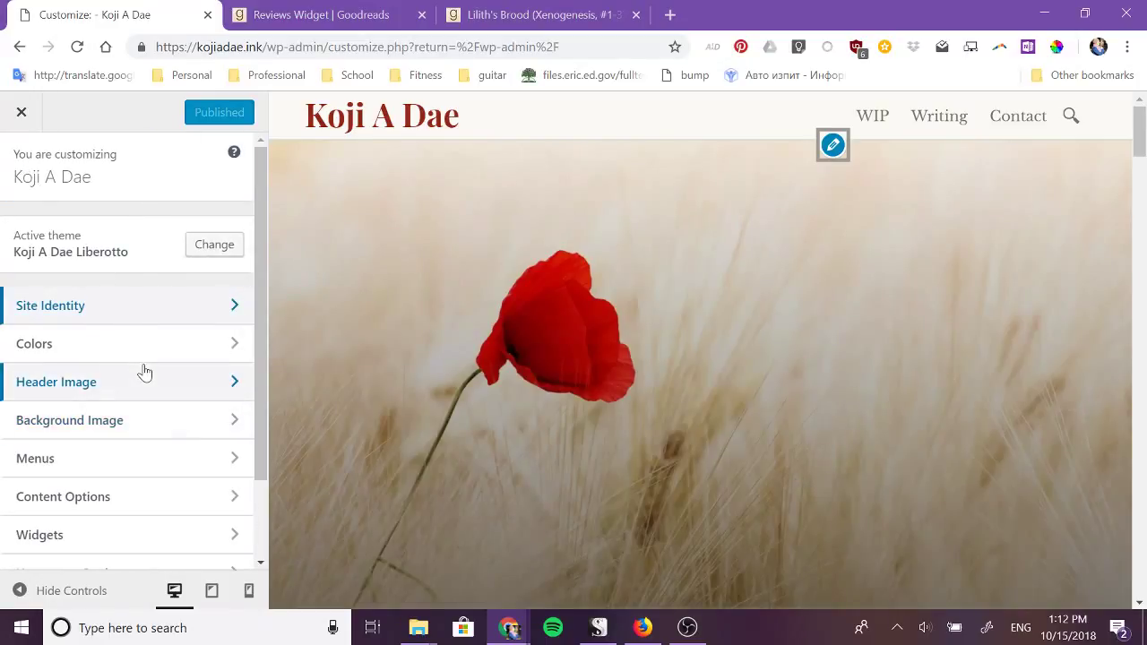
scroll(144, 371, "down", 2)
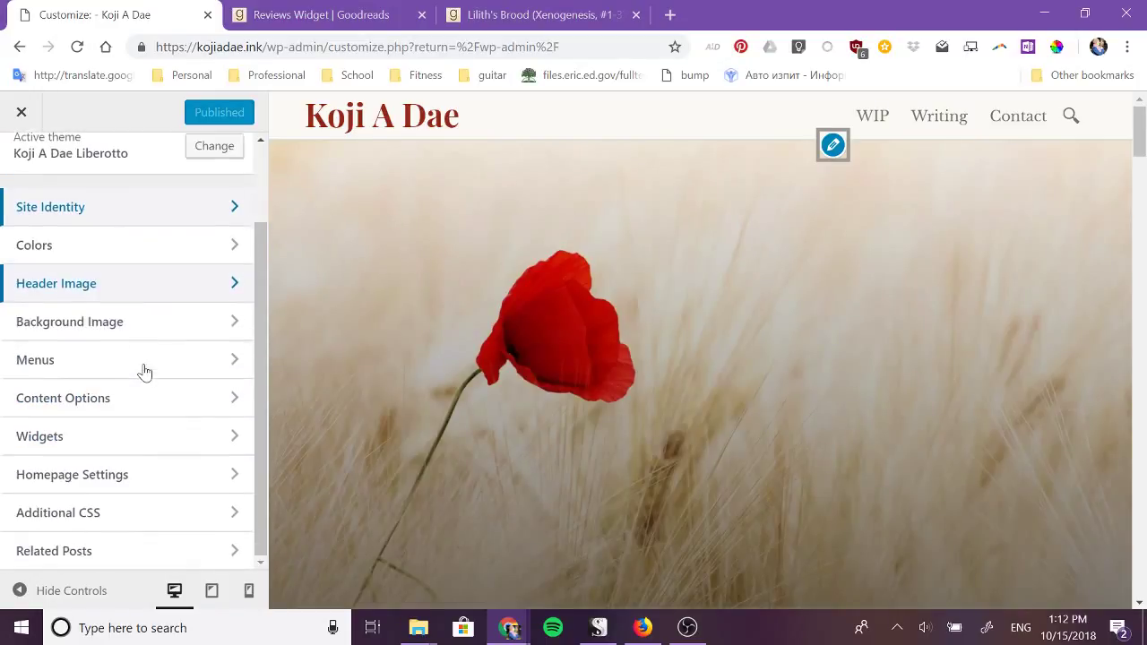
left_click(128, 520)
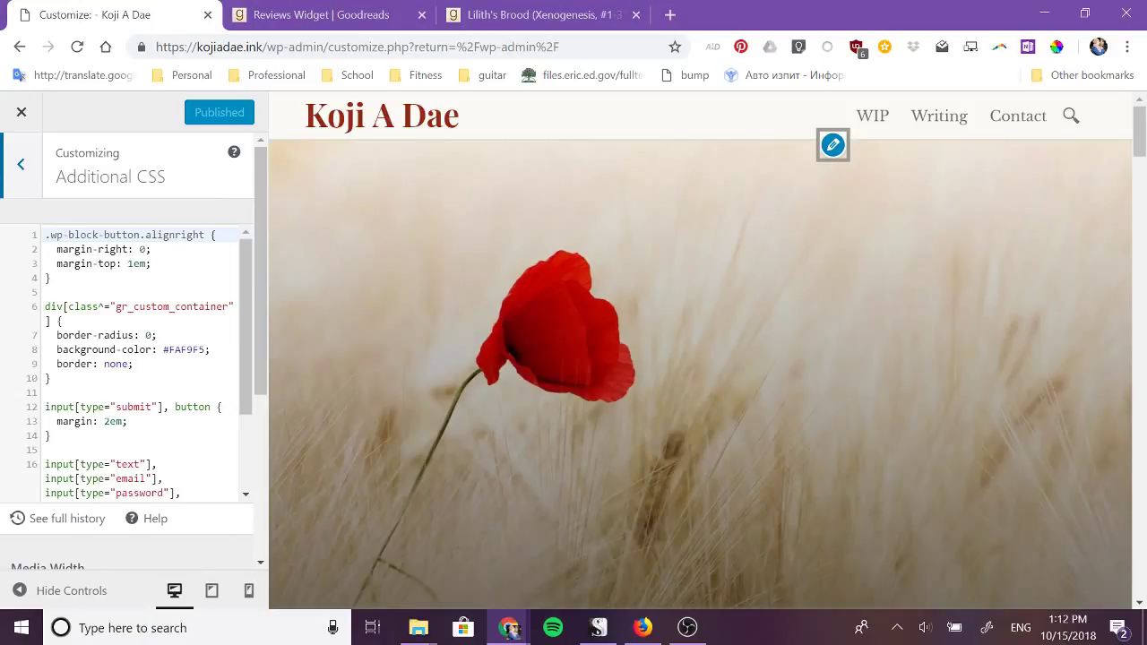
scroll(144, 358, "down", 2)
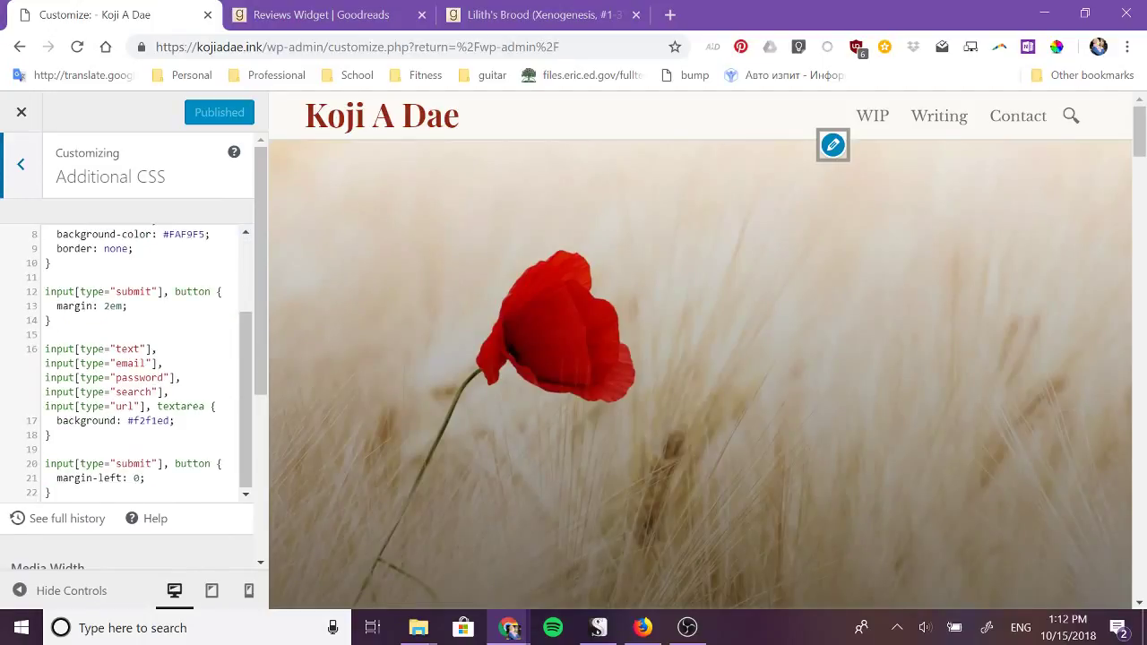
scroll(29, 334, "up", 2)
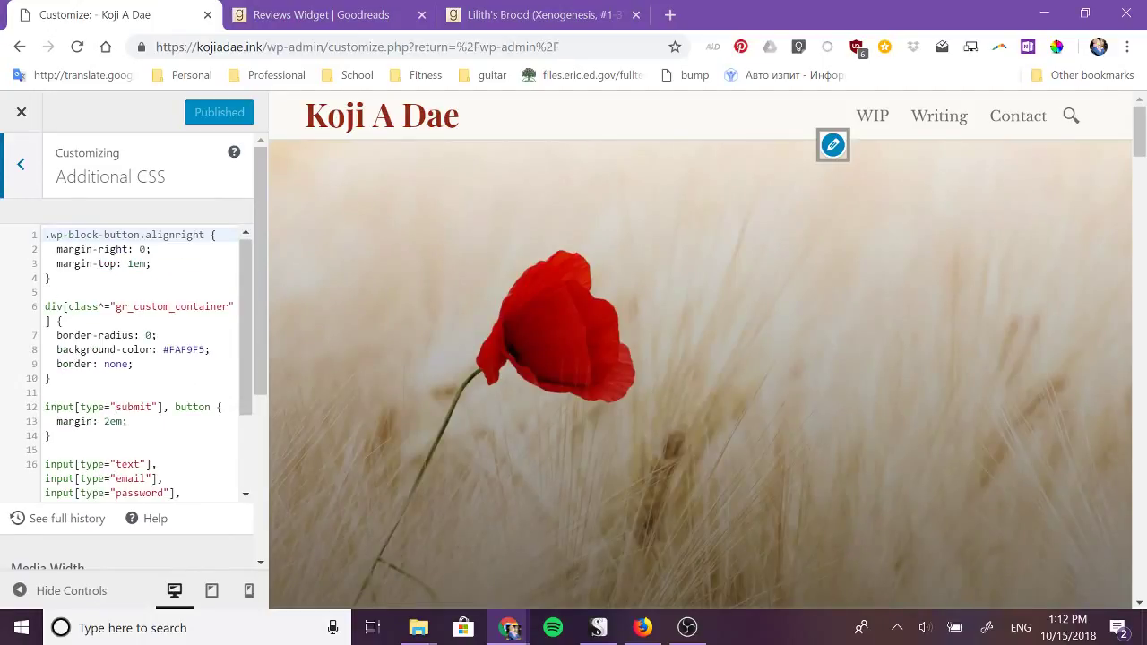
Revisit Site Identity and check Homepage Settings showing a static homepage and Blog posts page
left_click(21, 162)
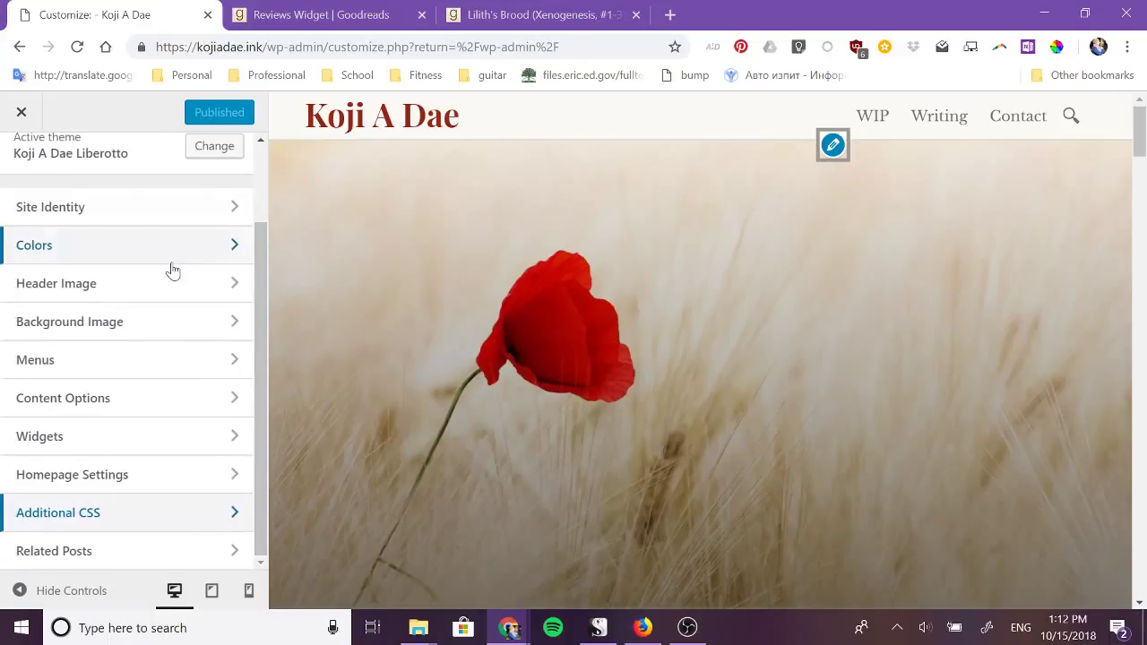
left_click(79, 212)
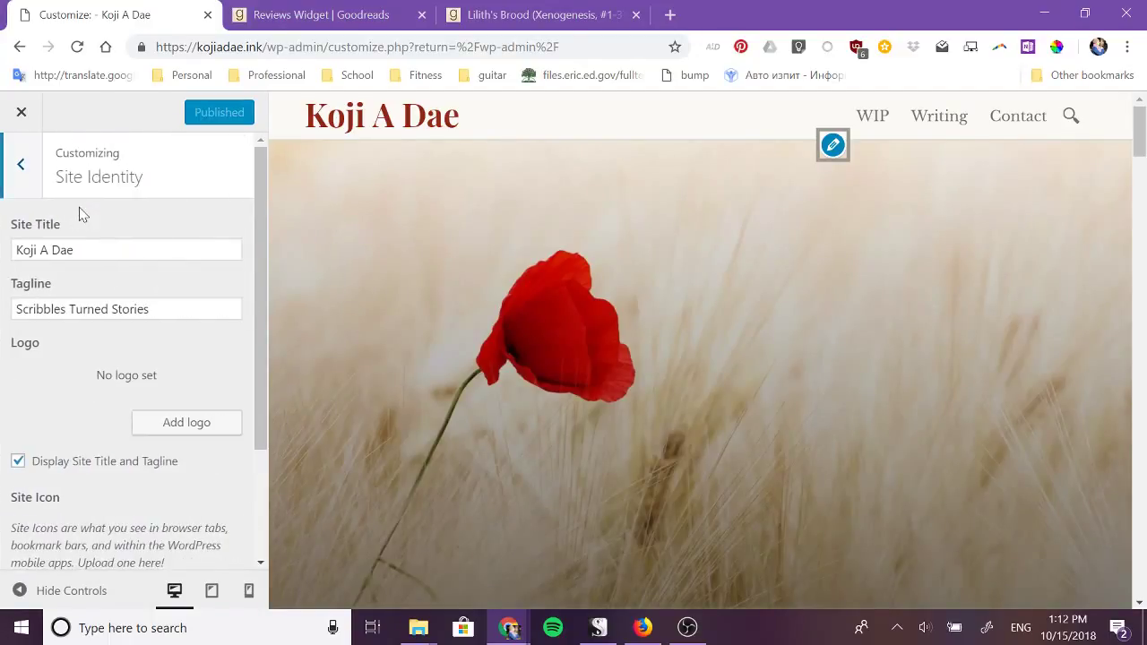
left_click(15, 170)
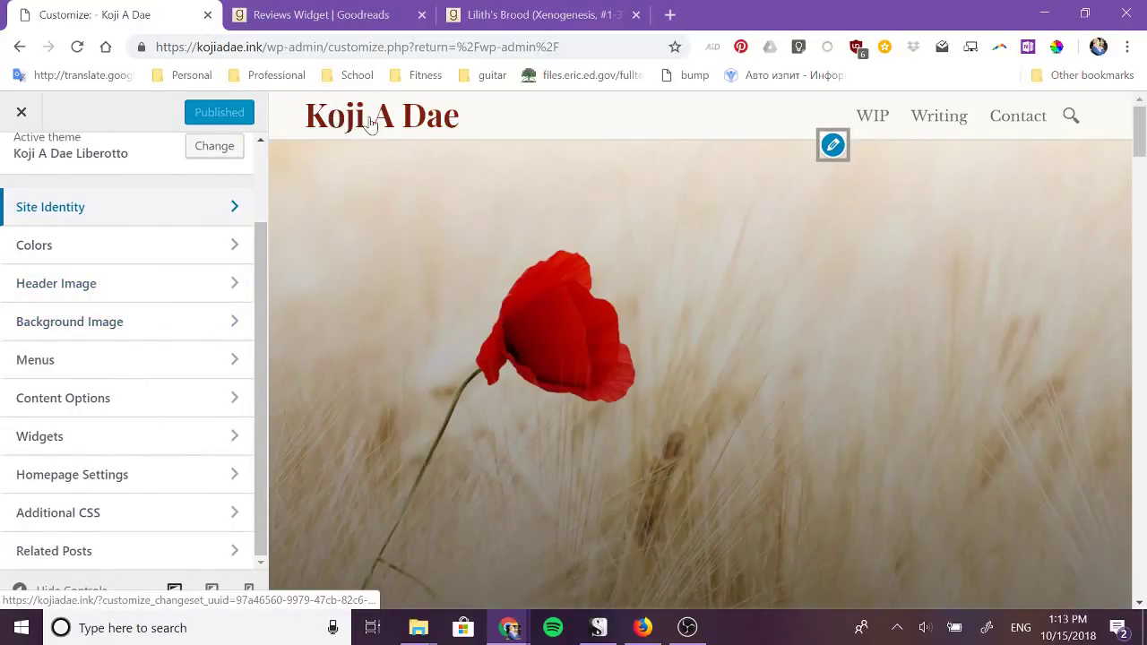
left_click(139, 472)
scroll(149, 466, "down", 1)
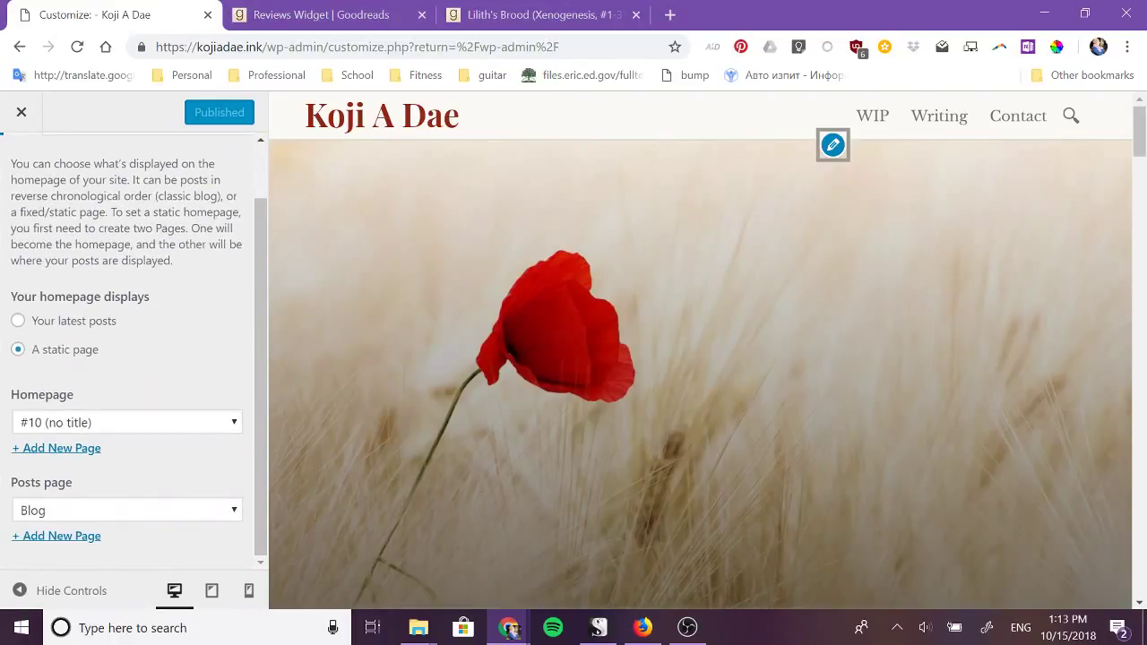
left_click(299, 16)
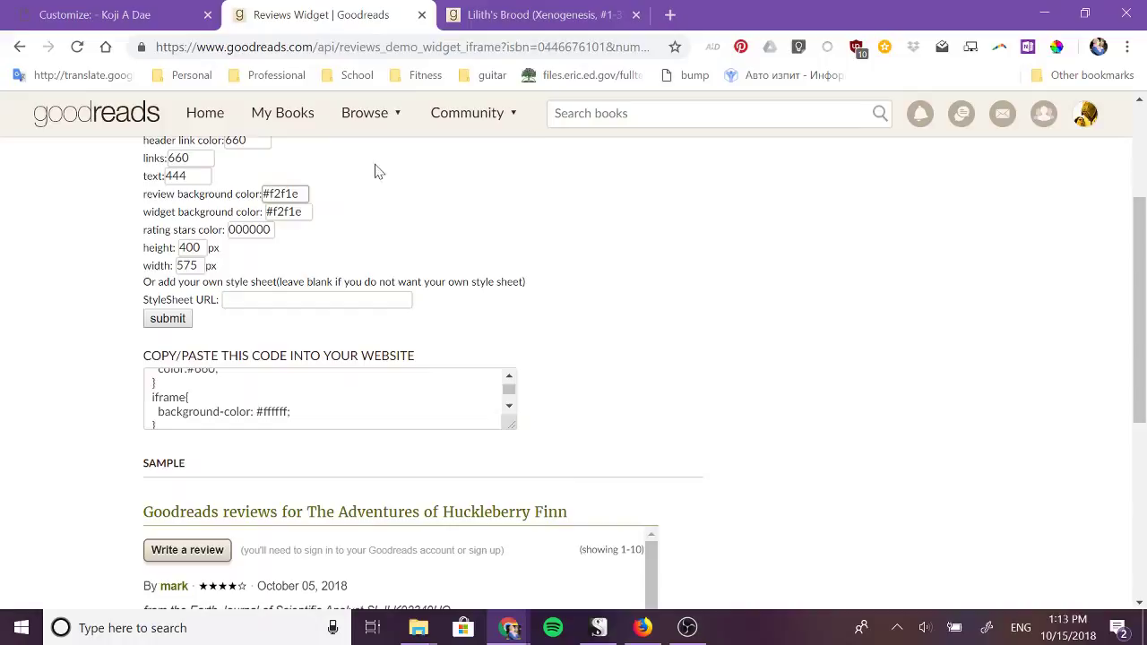
Sample the site title's red colour 932817 with the colour picker extension
left_click(1058, 49)
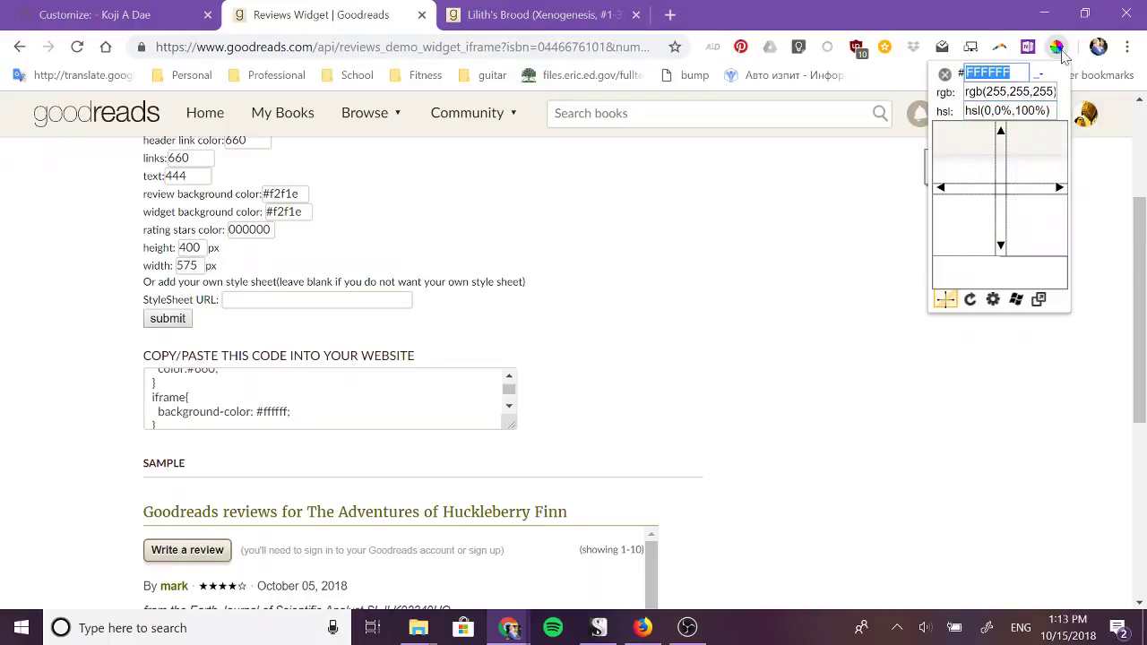
left_click(141, 9)
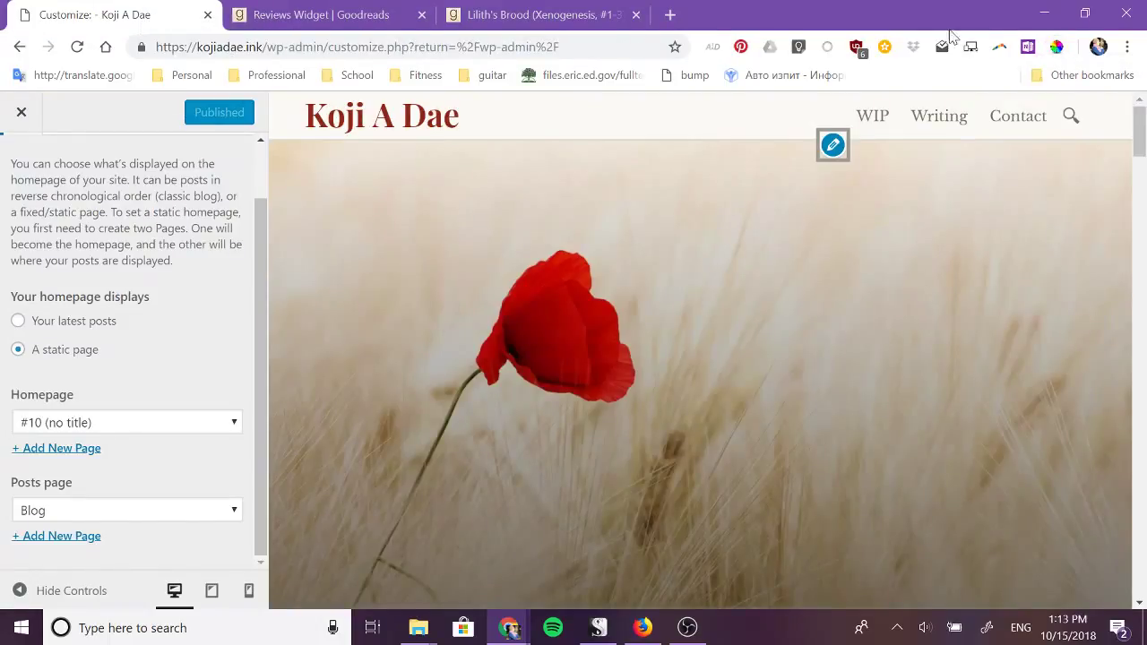
left_click(1057, 46)
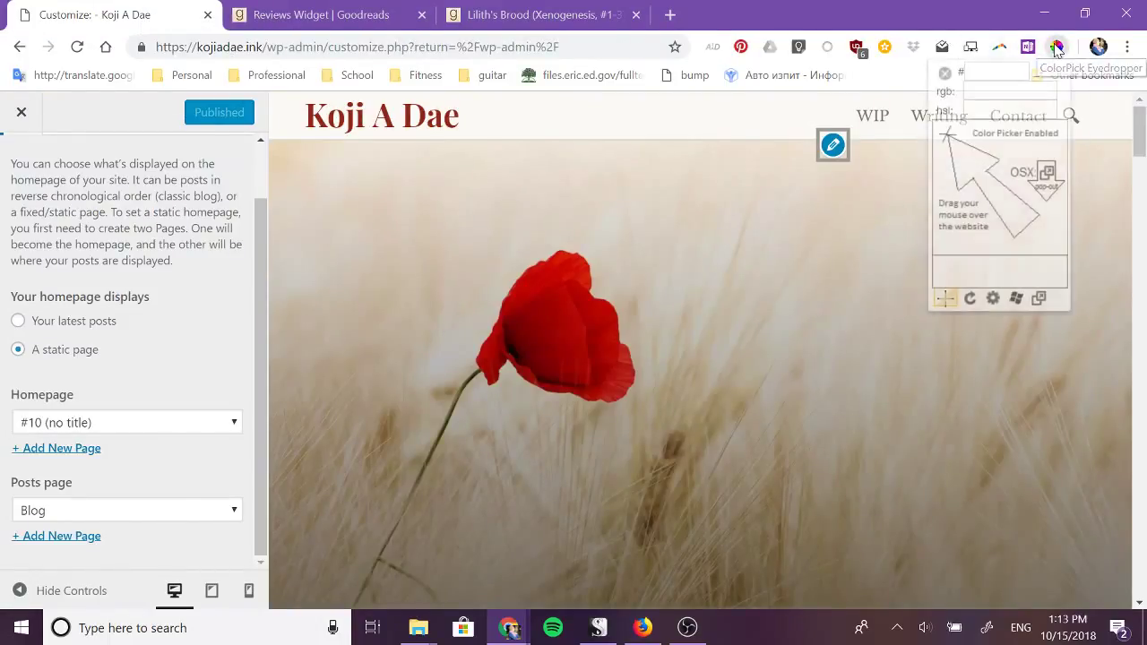
left_click(408, 115)
key("ctrl+c")
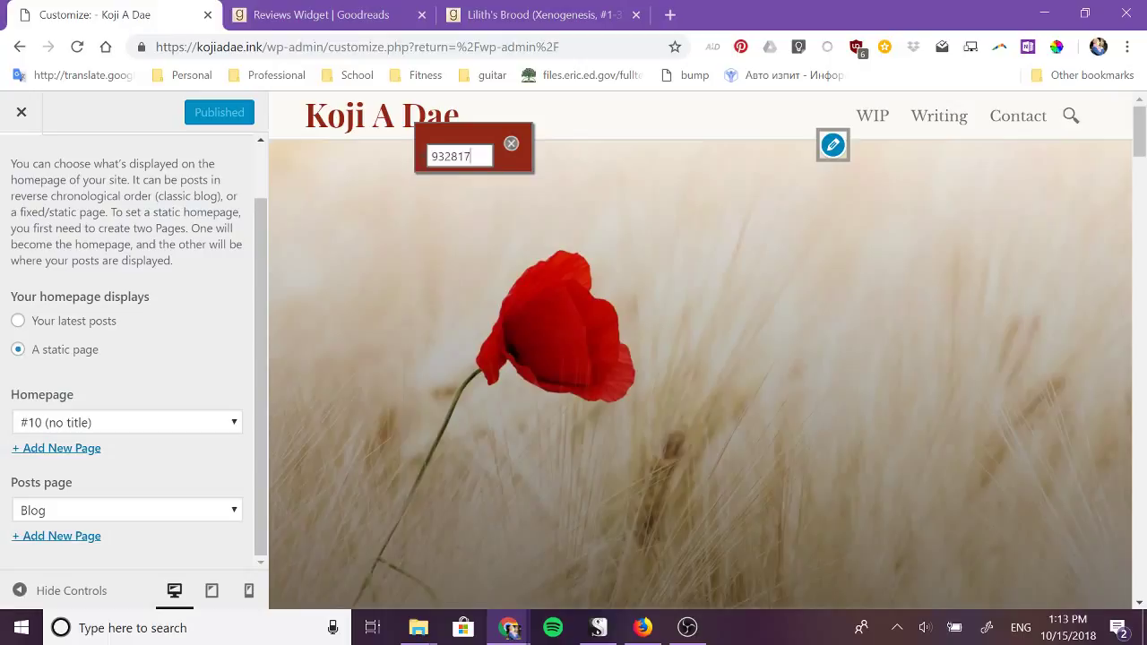
left_click(285, 14)
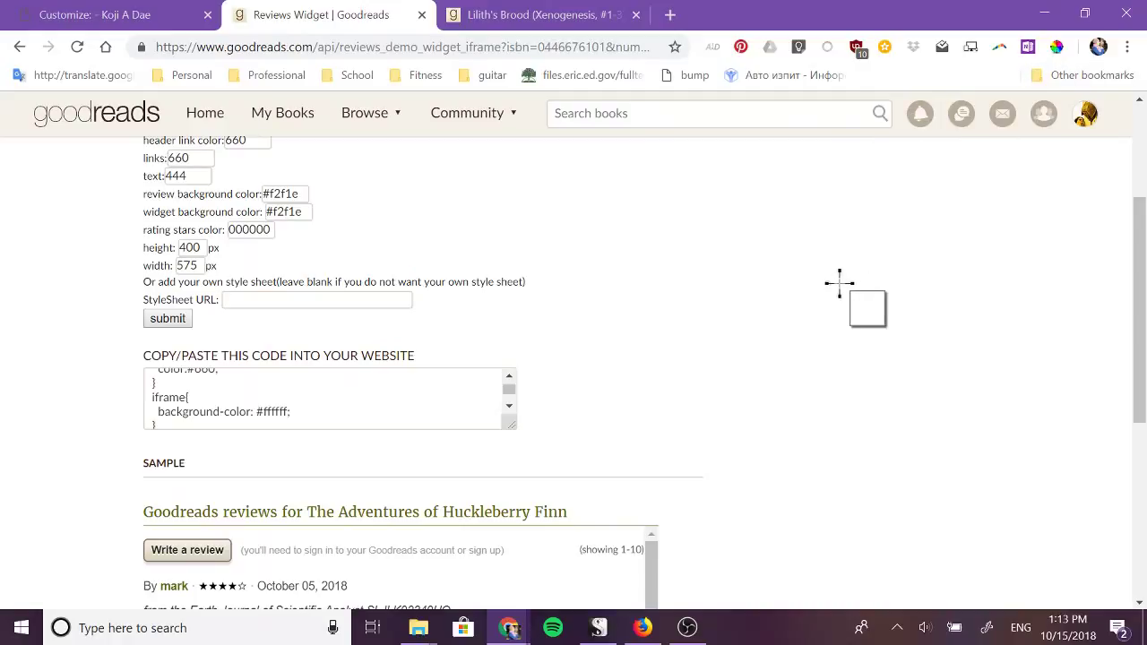
left_click(1057, 47)
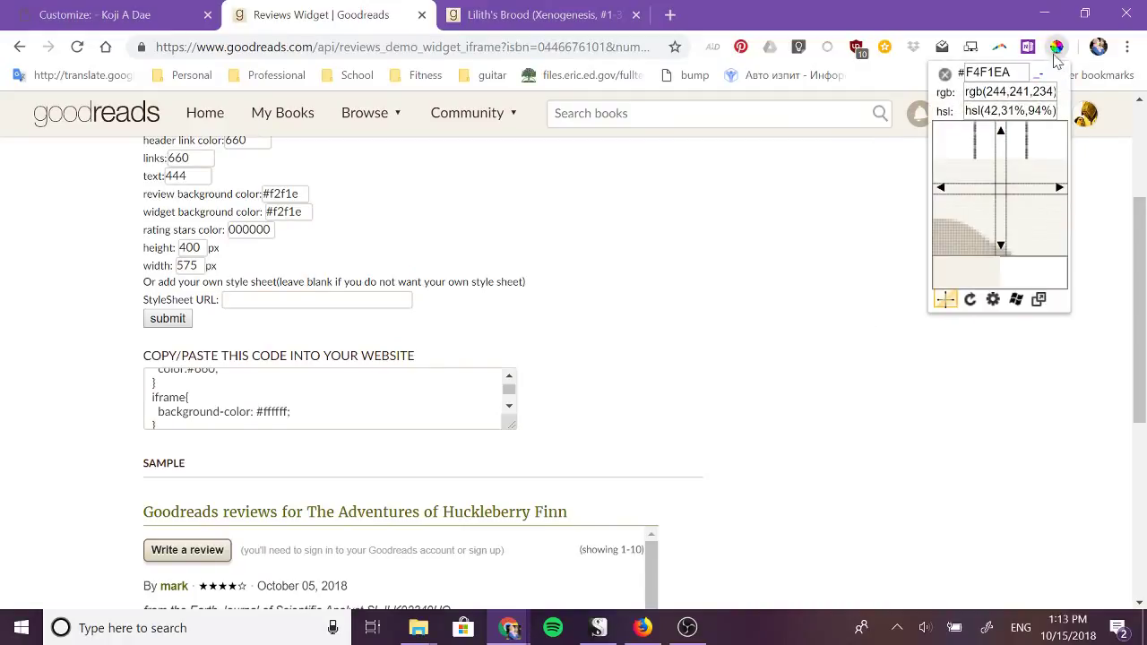
left_click(959, 79)
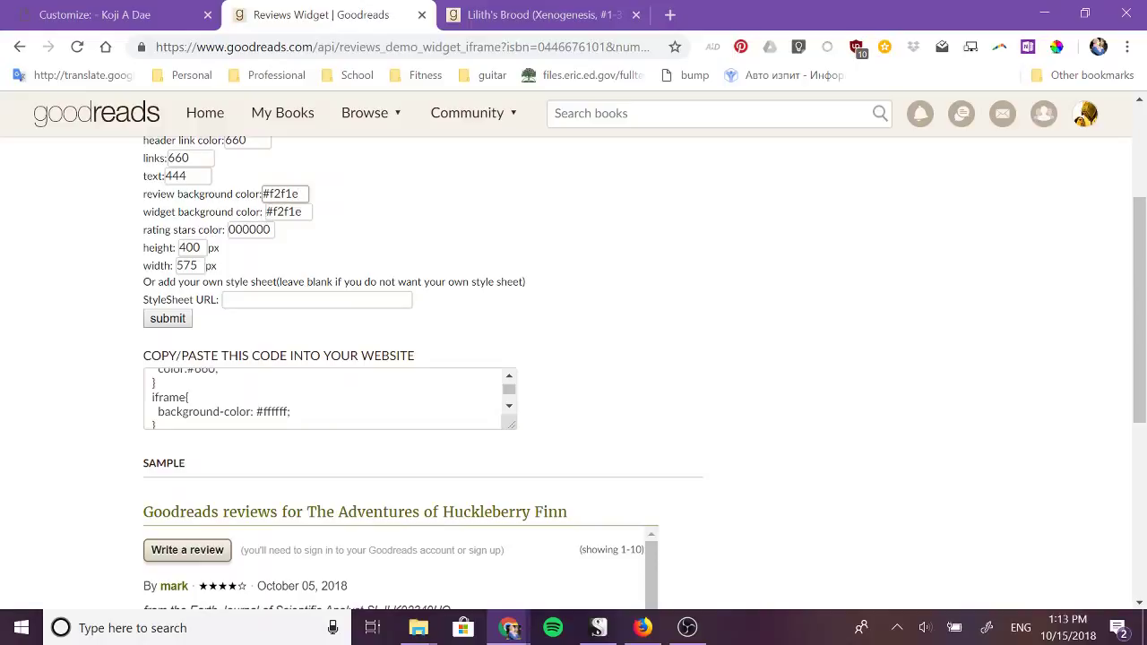
Paste 932817 into the links, header link and rating stars colour fields
left_click(188, 158)
left_click_drag(190, 157, 167, 158)
key("ctrl+v")
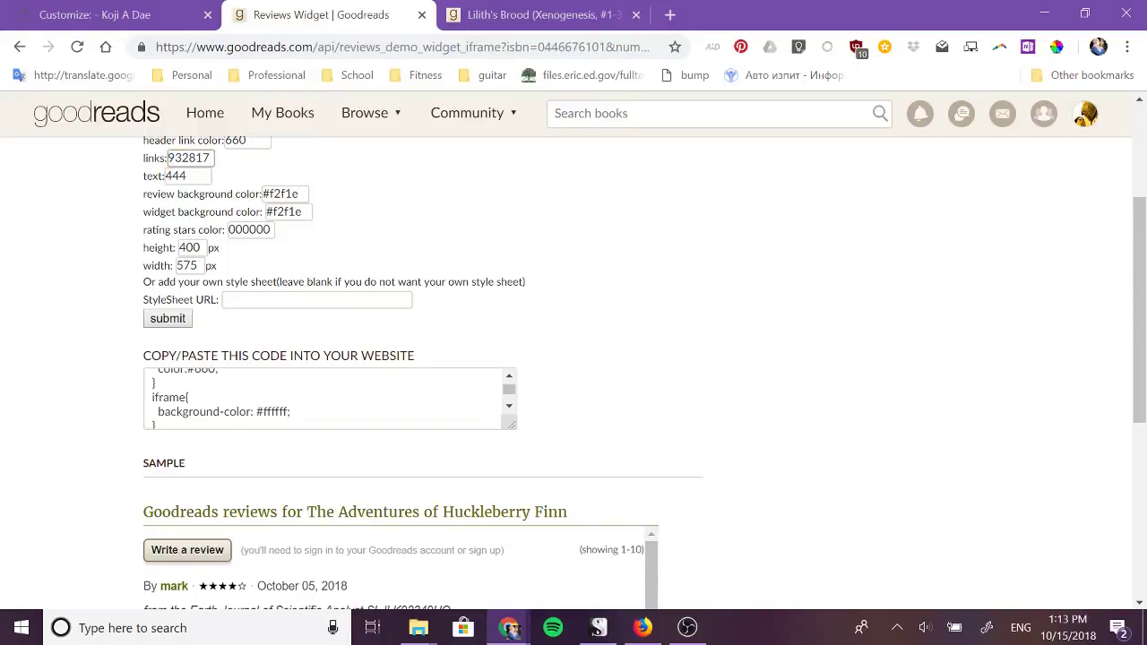
left_click_drag(256, 141, 215, 150)
key("ctrl+v")
left_click_drag(271, 229, 210, 229)
key("ctrl+v")
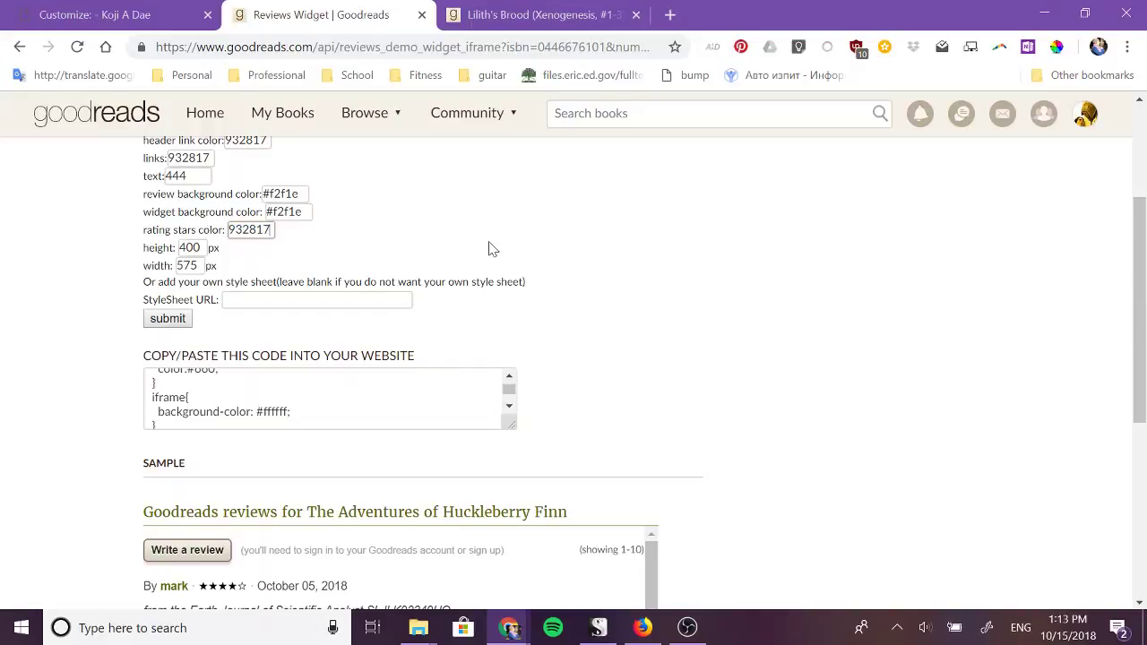
Submit the form and check the sample's deep red header, reviewer names and stars
left_click(169, 319)
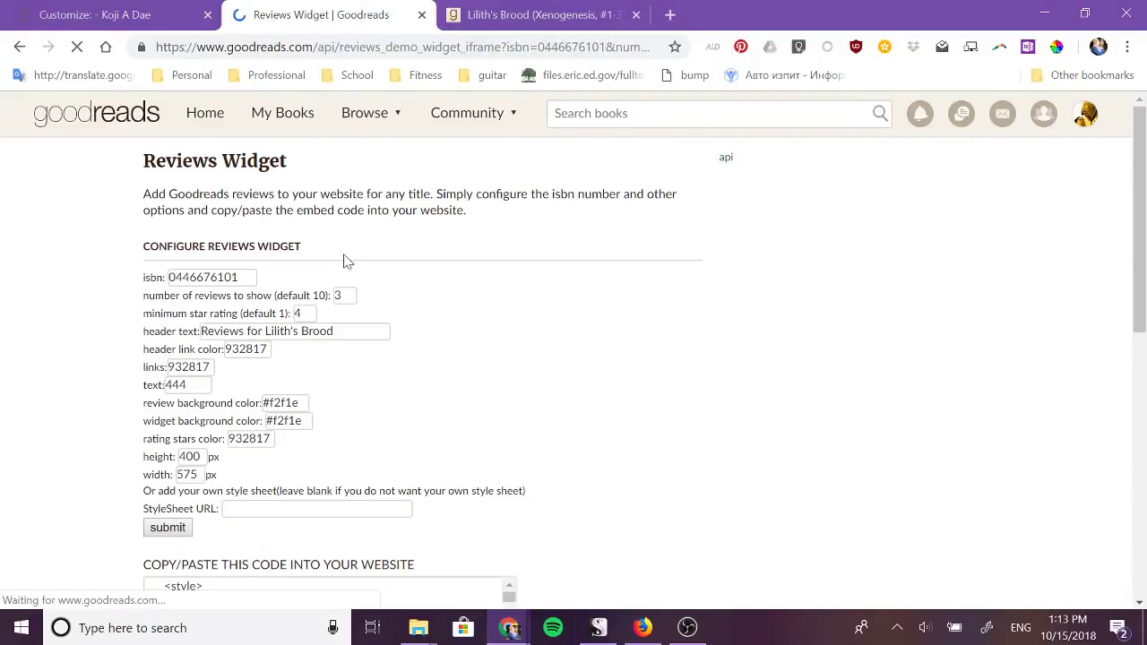
scroll(491, 291, "down", 7)
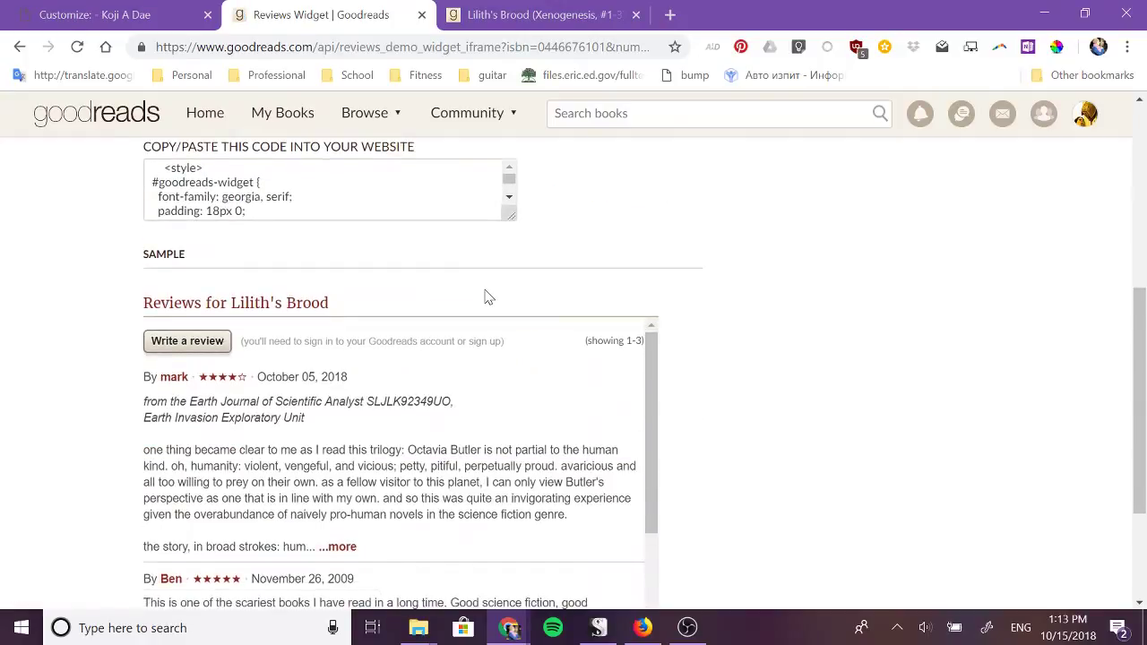
scroll(385, 356, "up", 2)
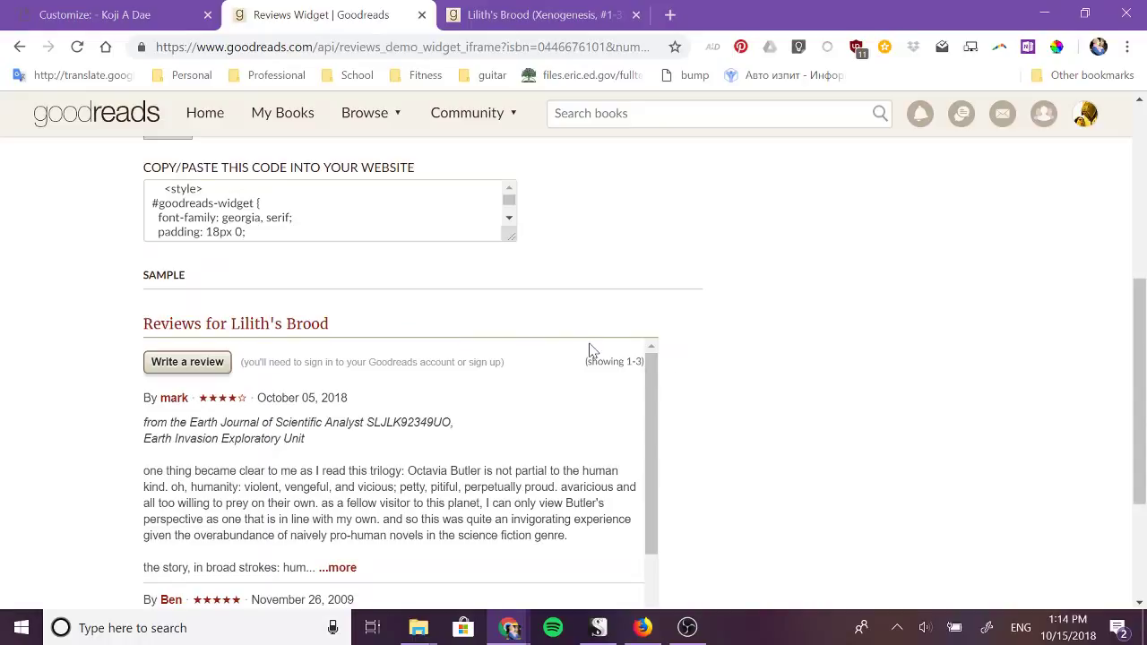
scroll(637, 287, "up", 5)
scroll(637, 287, "down", 7)
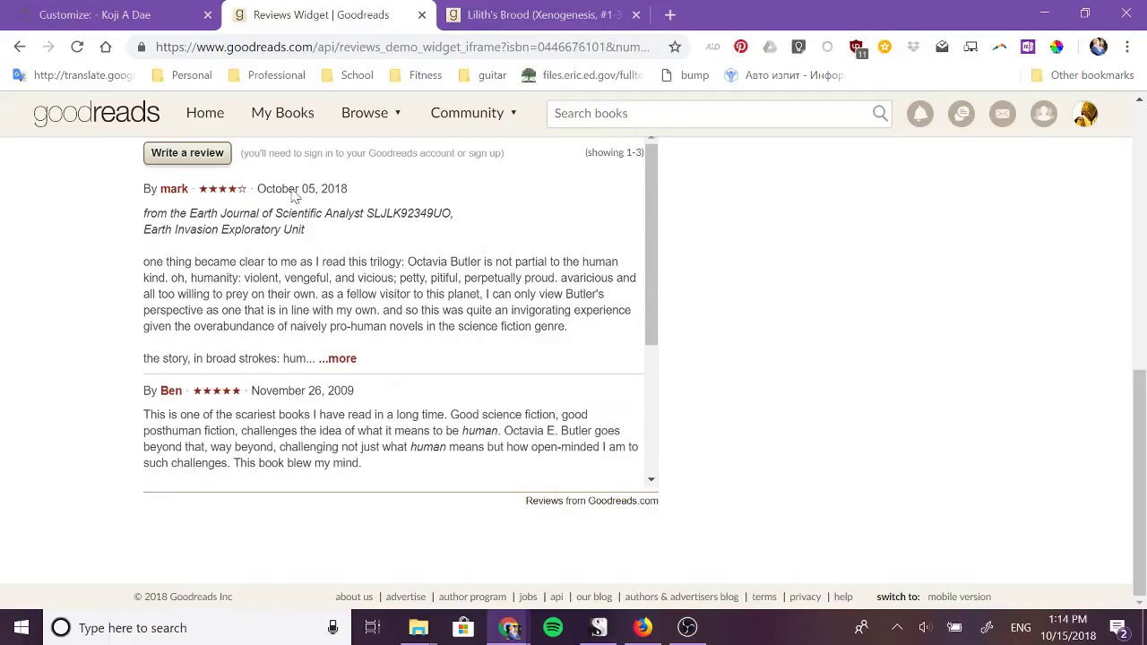
scroll(833, 322, "up", 6)
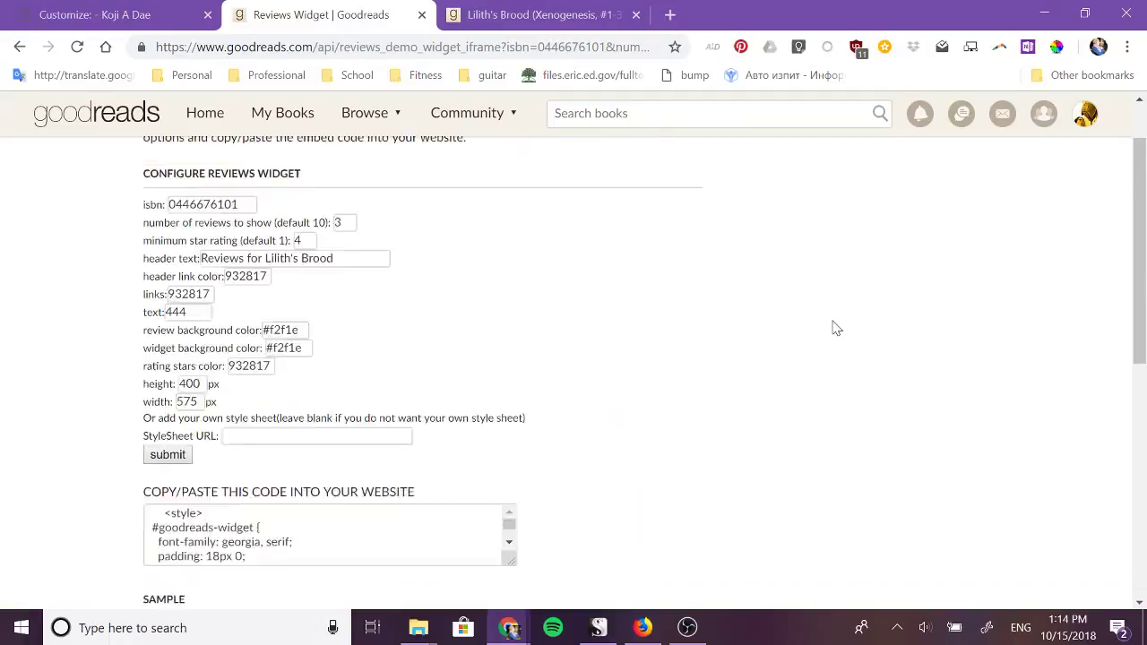
Close the Customizer and scroll the home page down to the Currently Reading Goodreads footer badge
left_click(166, 11)
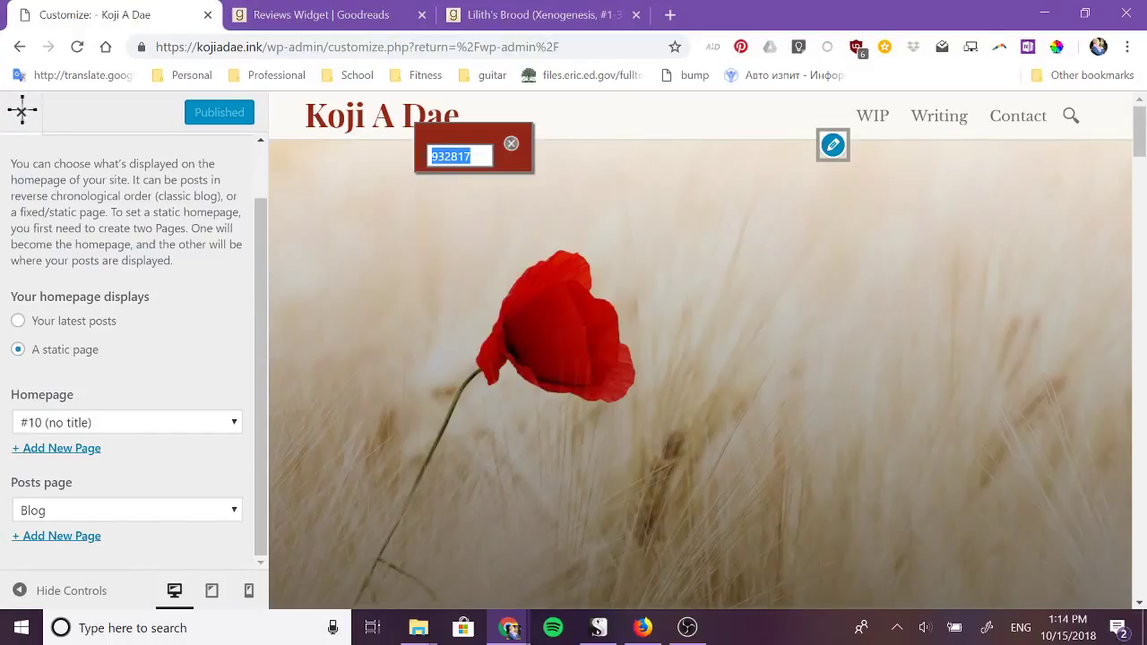
left_click(512, 144)
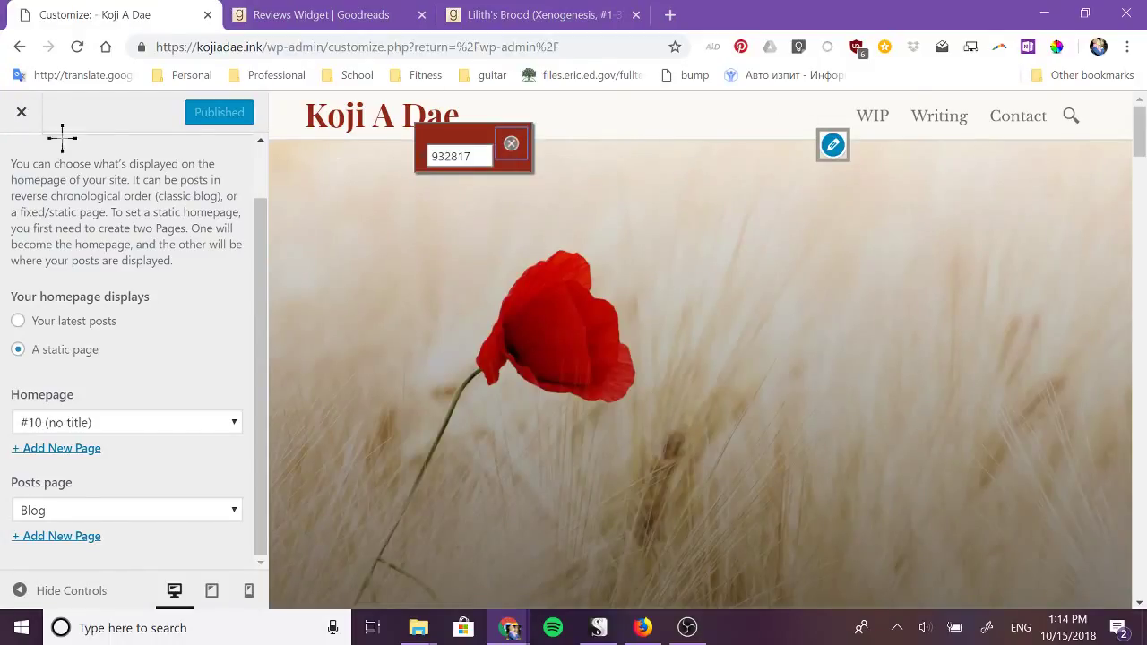
left_click(22, 114)
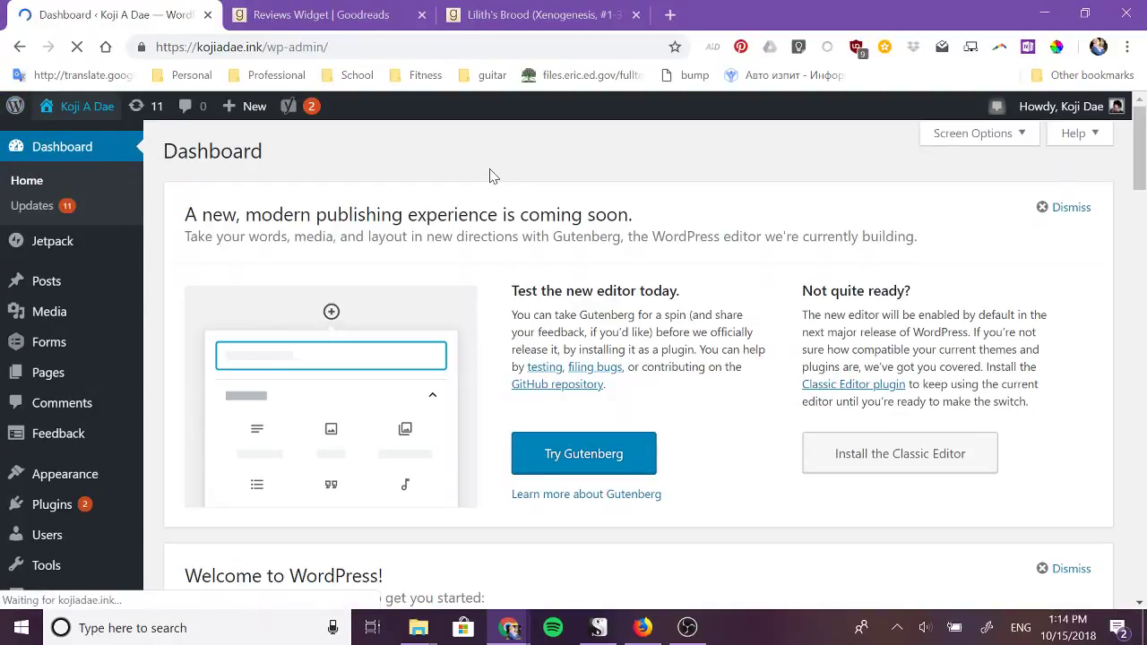
scroll(489, 170, "down", 15)
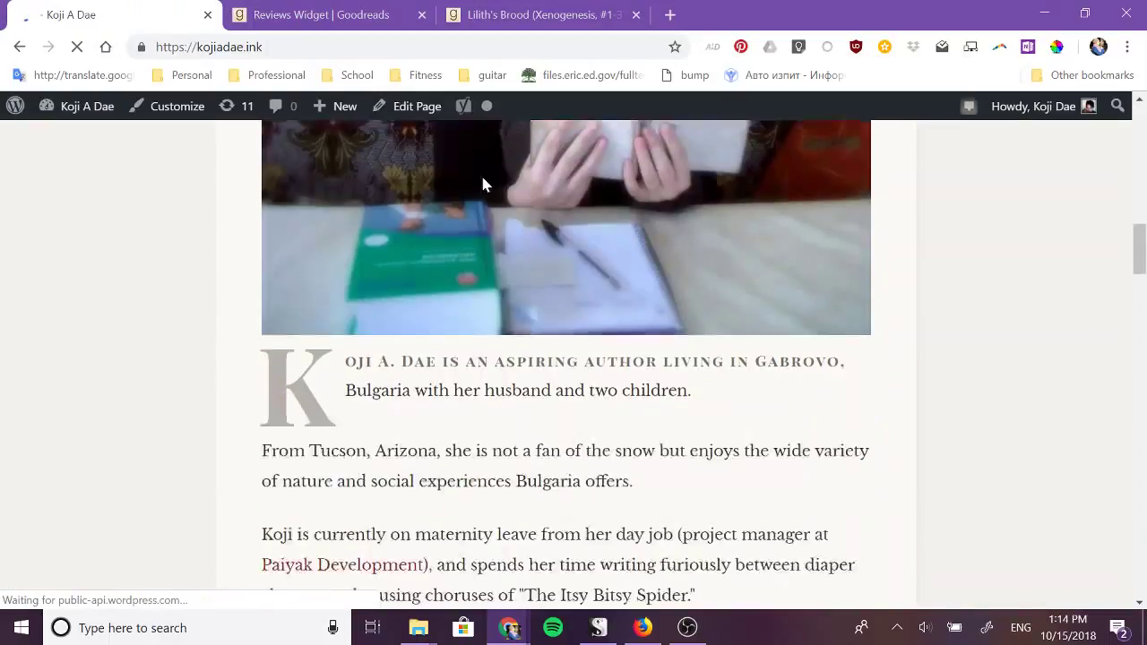
scroll(474, 186, "down", 10)
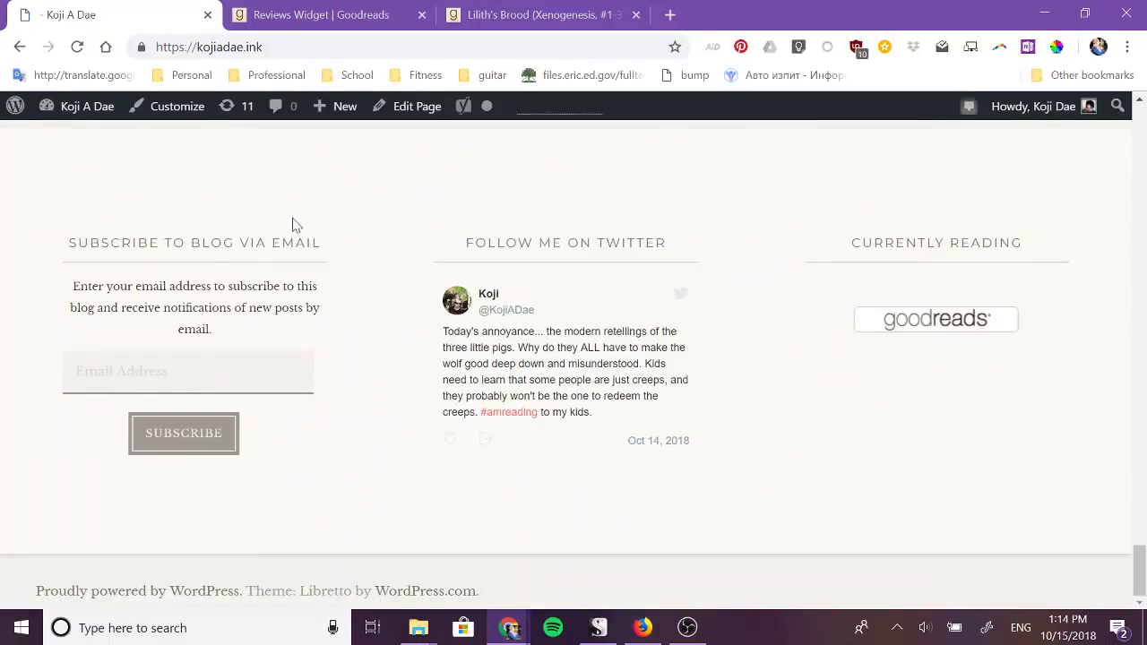
Resize the Goodreads reviews widget to 300 px wide and 500 px high, then review the regenerated sample
left_click(271, 9)
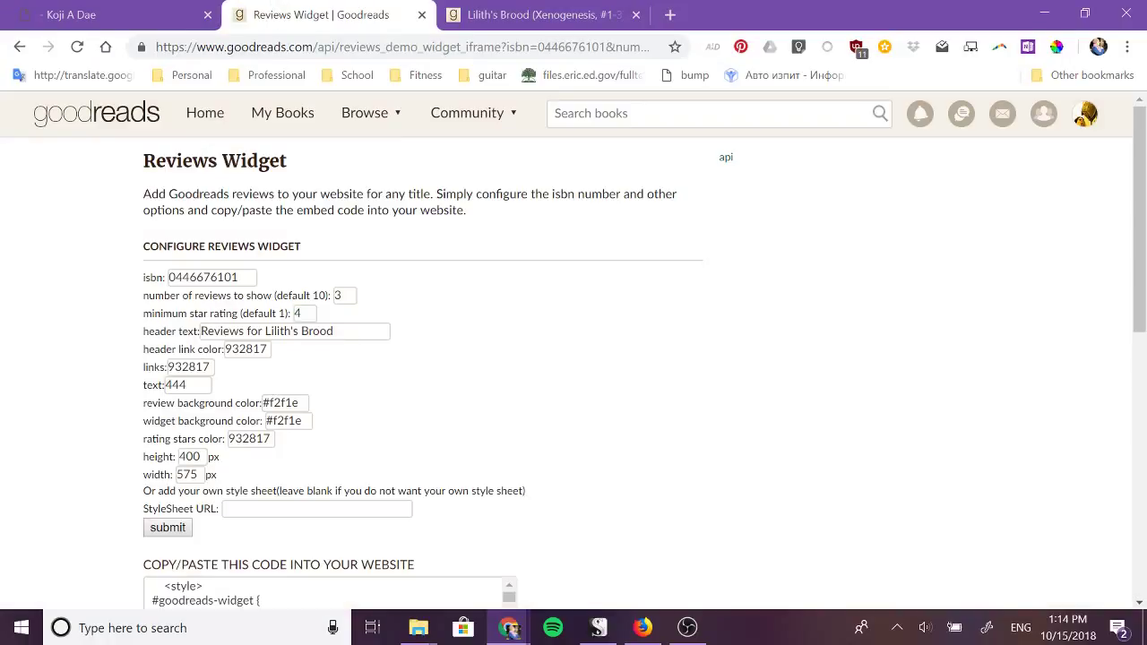
double_click(186, 474)
type("300")
key("shift+Tab")
type("5")
left_click(179, 536)
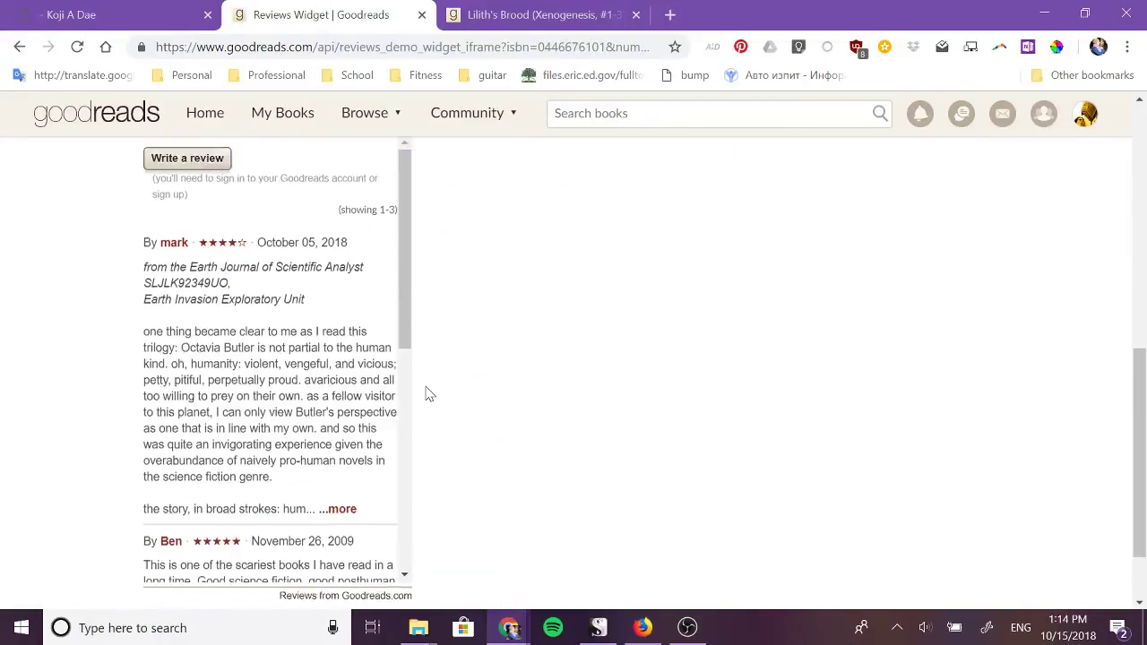
scroll(428, 395, "up", 2)
scroll(290, 404, "down", 10)
scroll(622, 377, "down", 3)
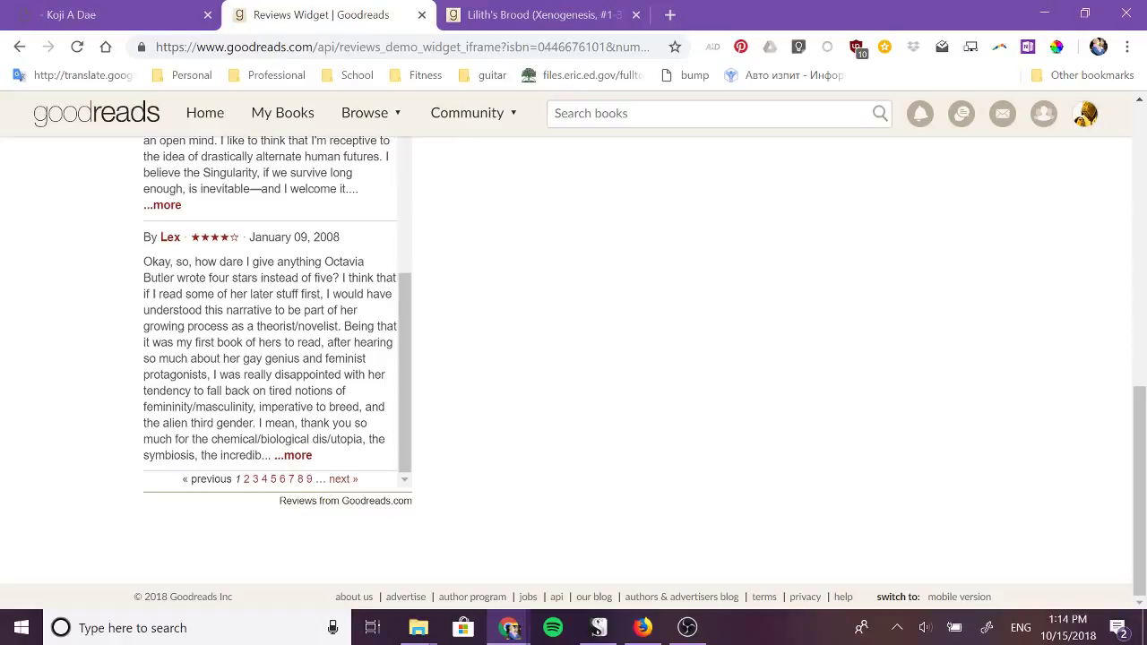
scroll(269, 314, "up", 10)
scroll(528, 266, "up", 5)
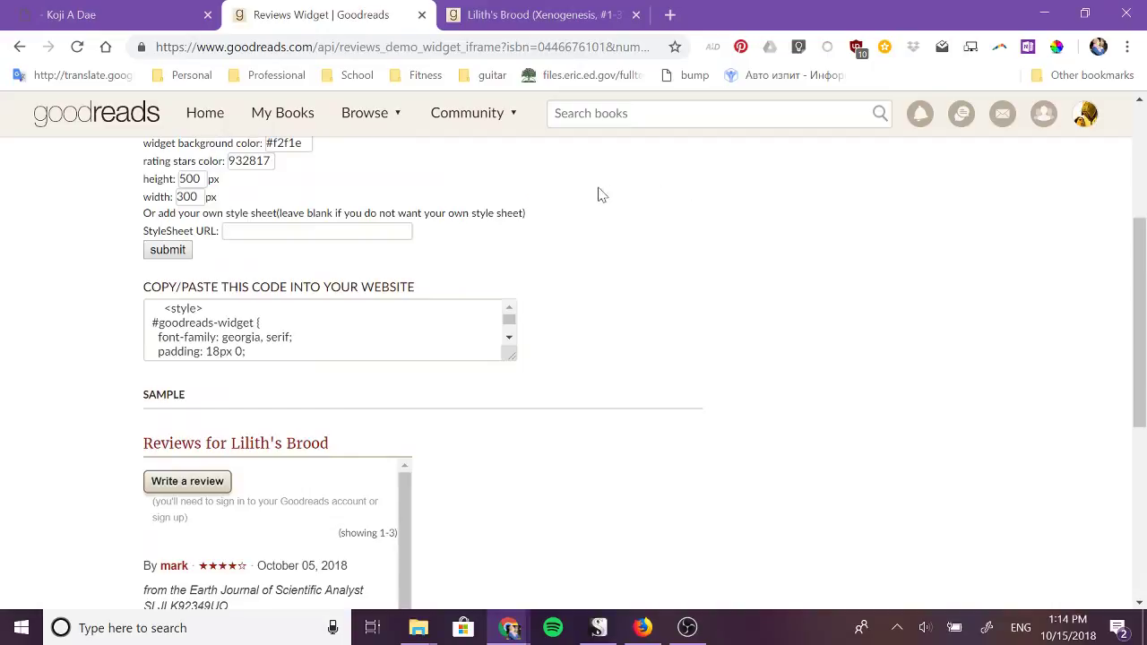
scroll(584, 198, "up", 2)
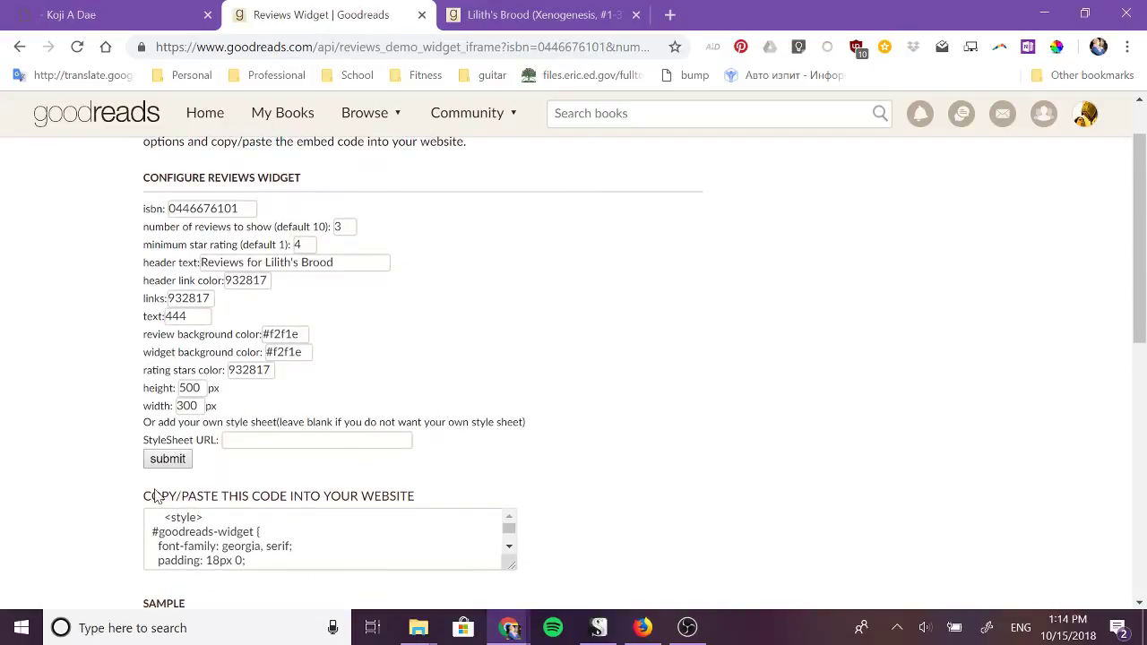
Select all of the Goodreads embed code in the code box
left_click(269, 440)
left_click(543, 421)
key("ctrl+a")
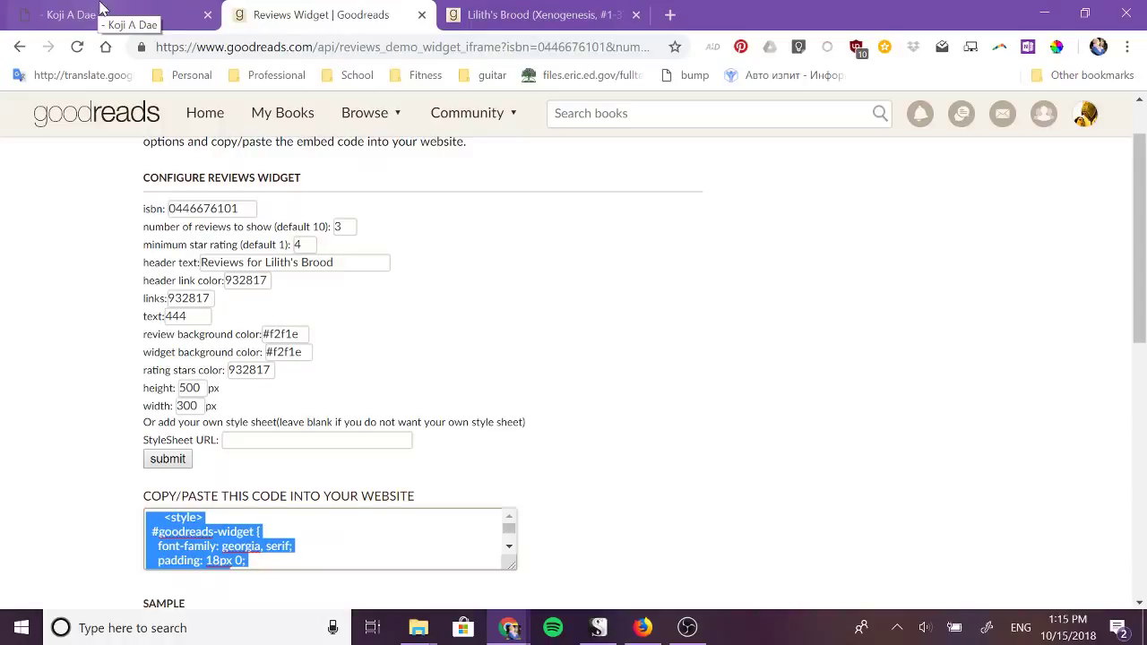
Go from the site's front page to the WordPress admin Dashboard
left_click(129, 9)
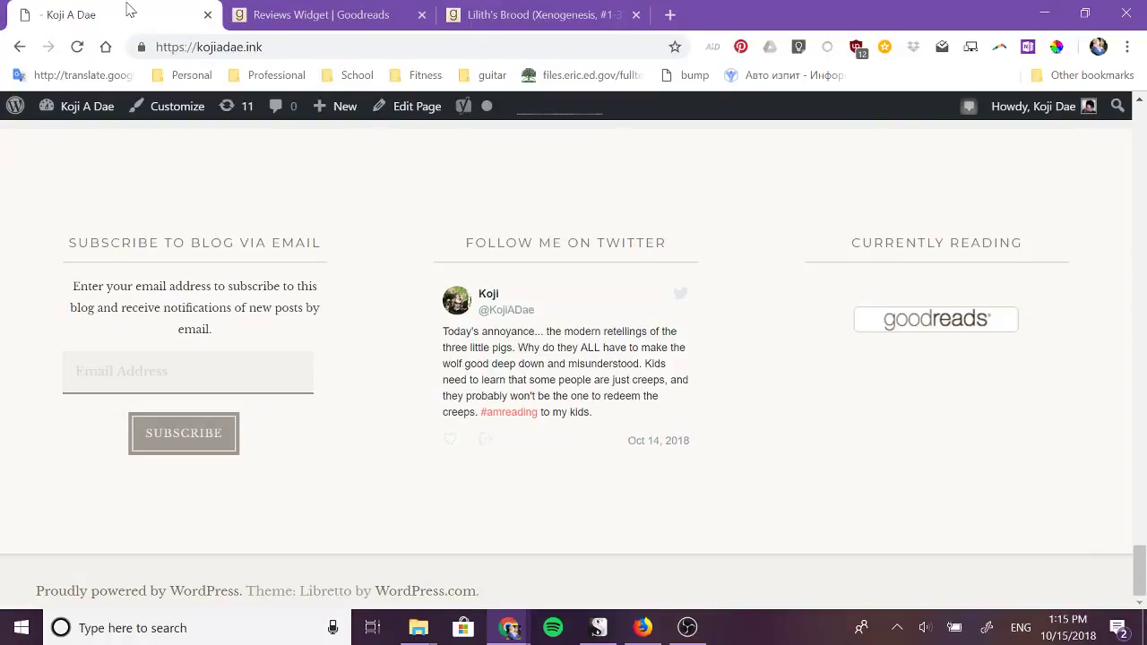
left_click(58, 139)
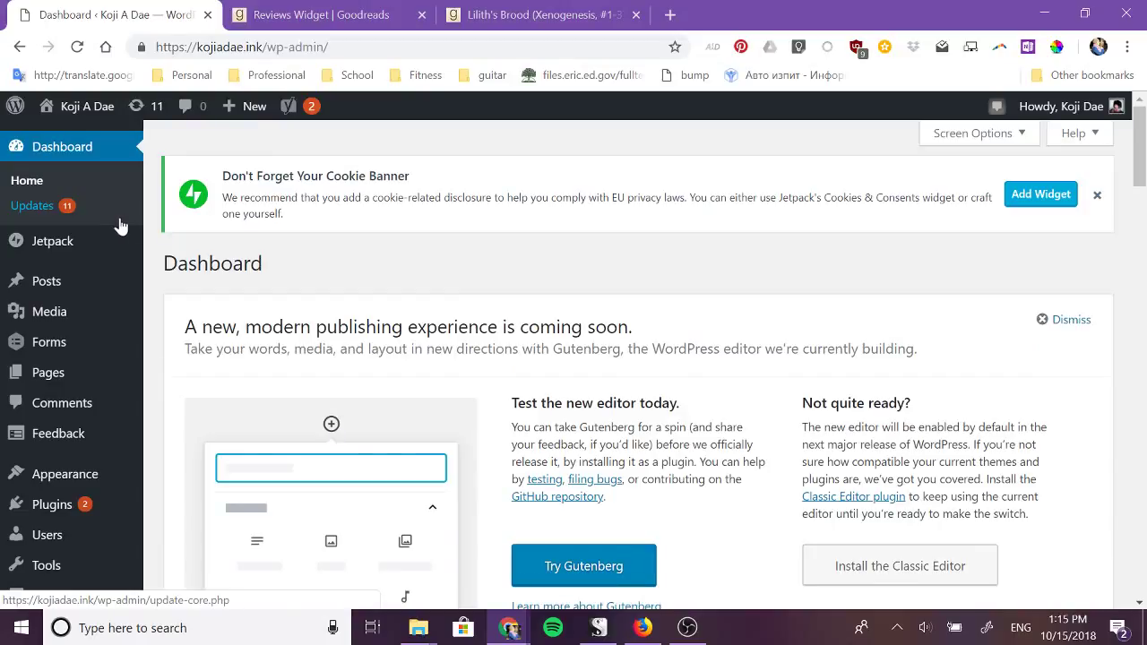
scroll(125, 201, "down", 2)
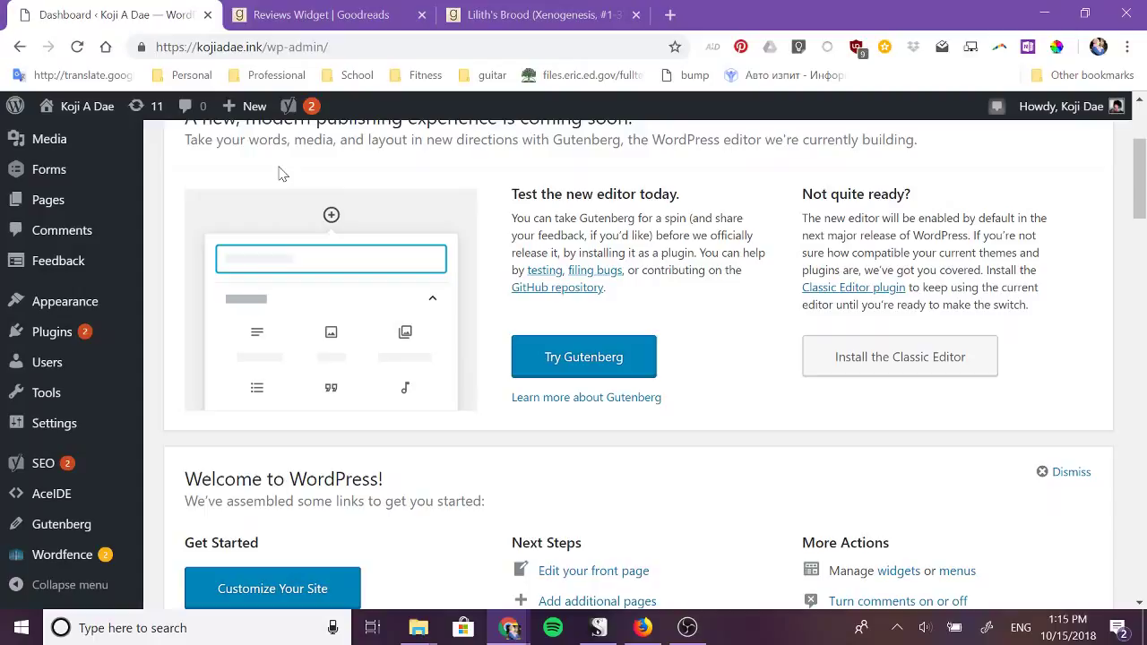
mouse_move(76, 301)
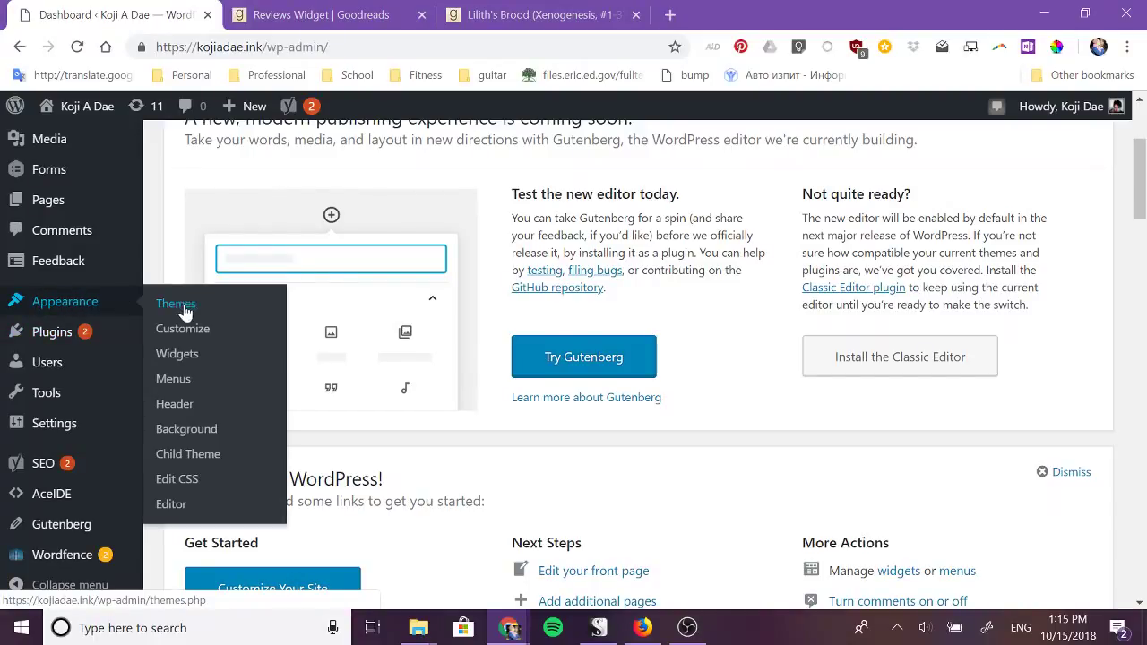
Open the Appearance > Widgets page and browse the available widgets
left_click(187, 355)
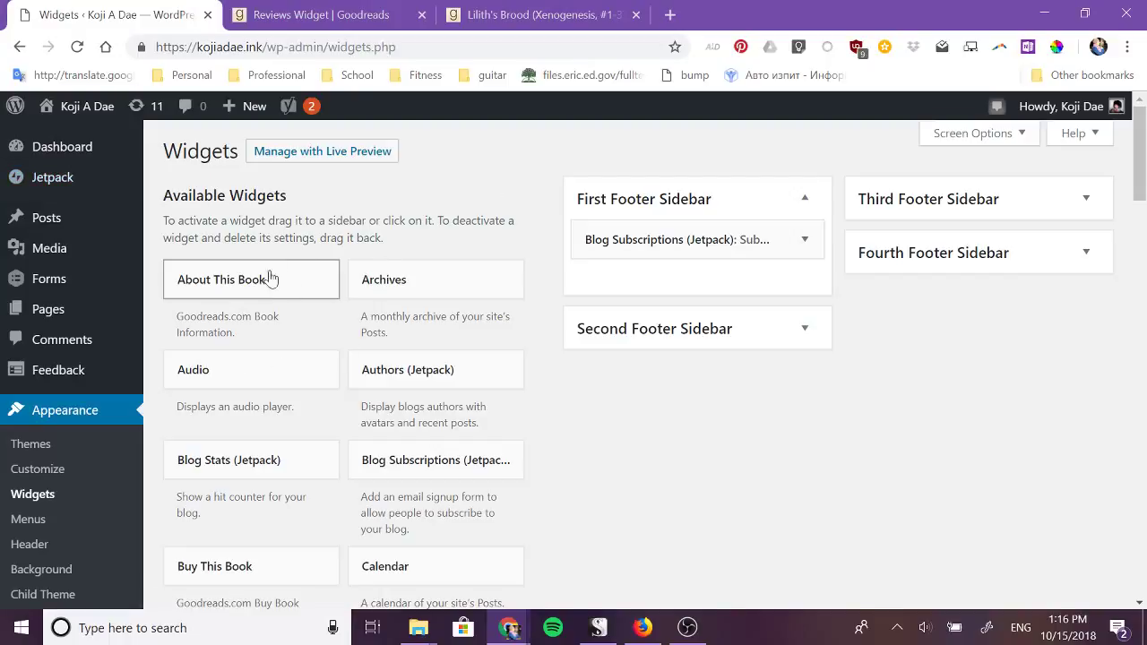
scroll(336, 354, "down", 7)
scroll(338, 357, "down", 9)
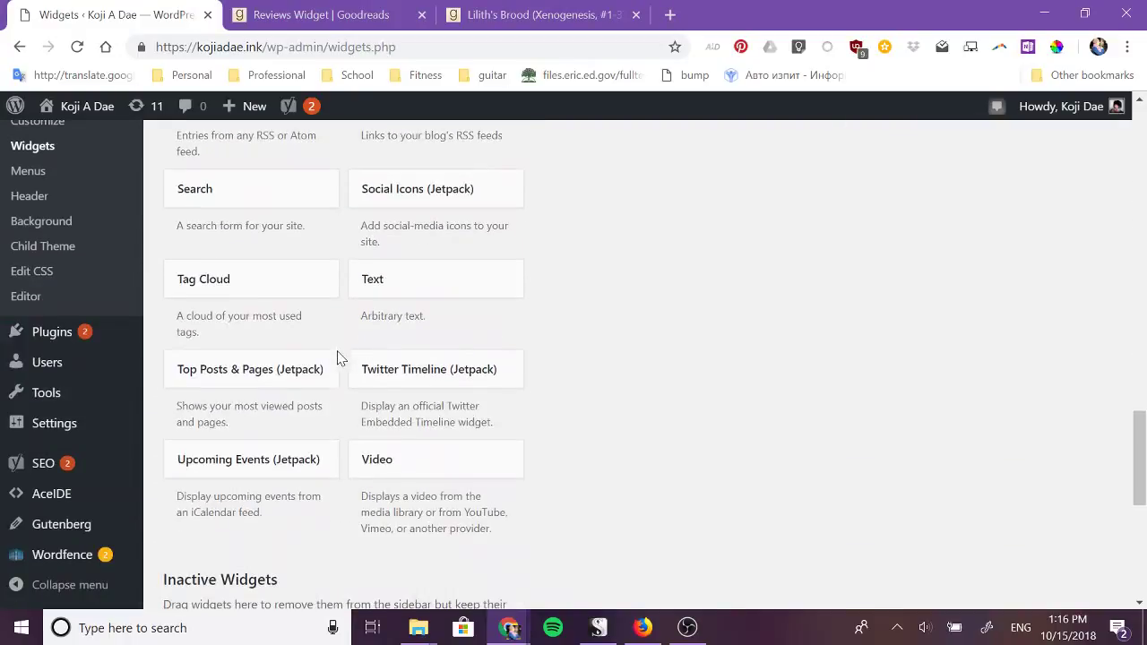
scroll(338, 357, "up", 16)
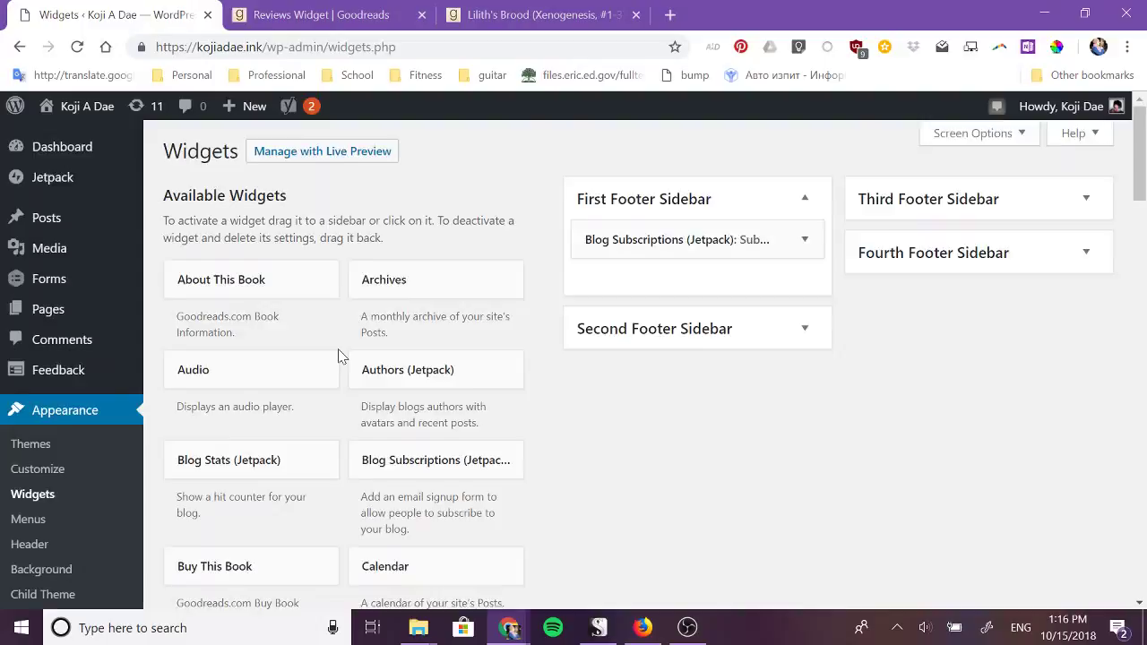
scroll(340, 351, "down", 2)
scroll(344, 346, "up", 2)
scroll(536, 347, "down", 2)
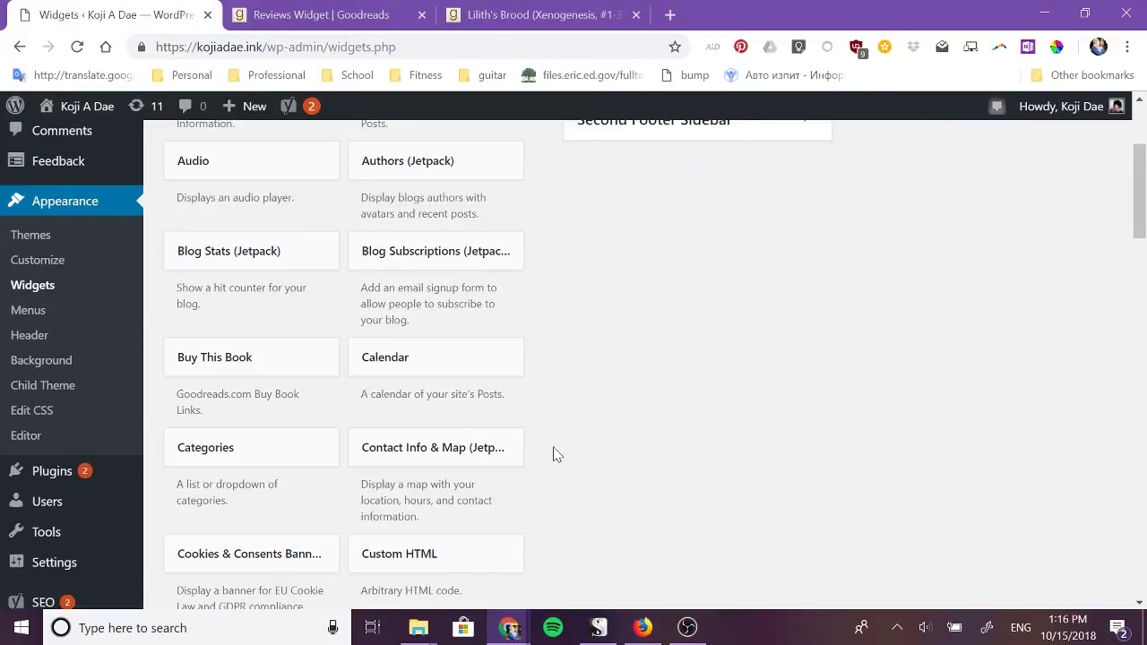
Add a Custom HTML widget to the First Footer Sidebar and collapse it
left_click(433, 556)
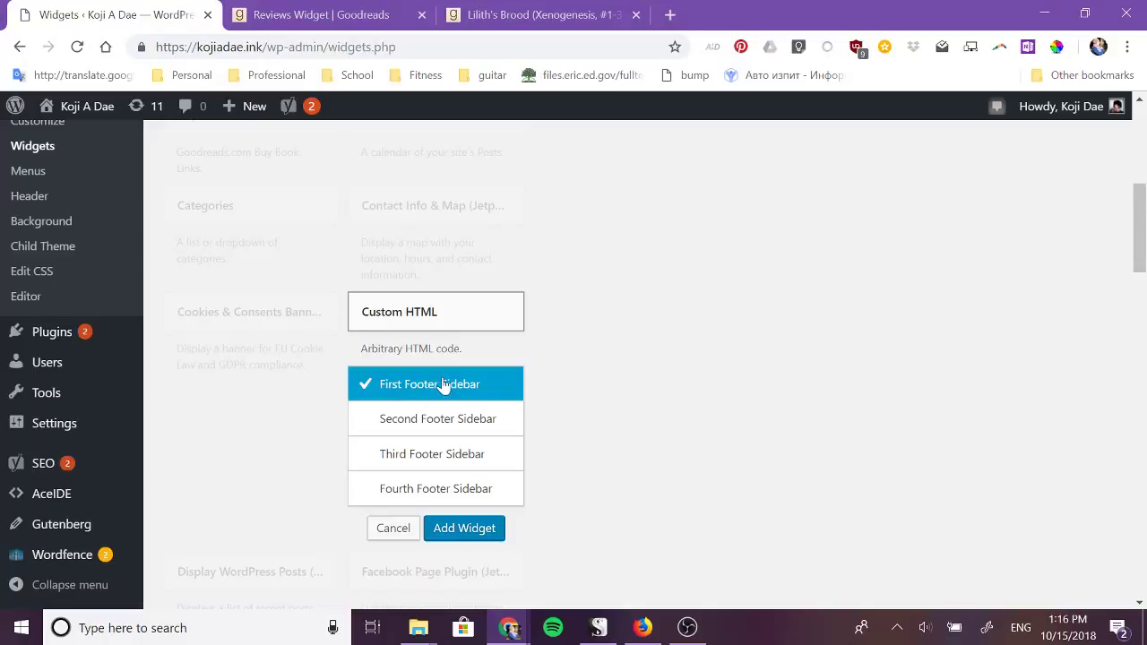
left_click(487, 535)
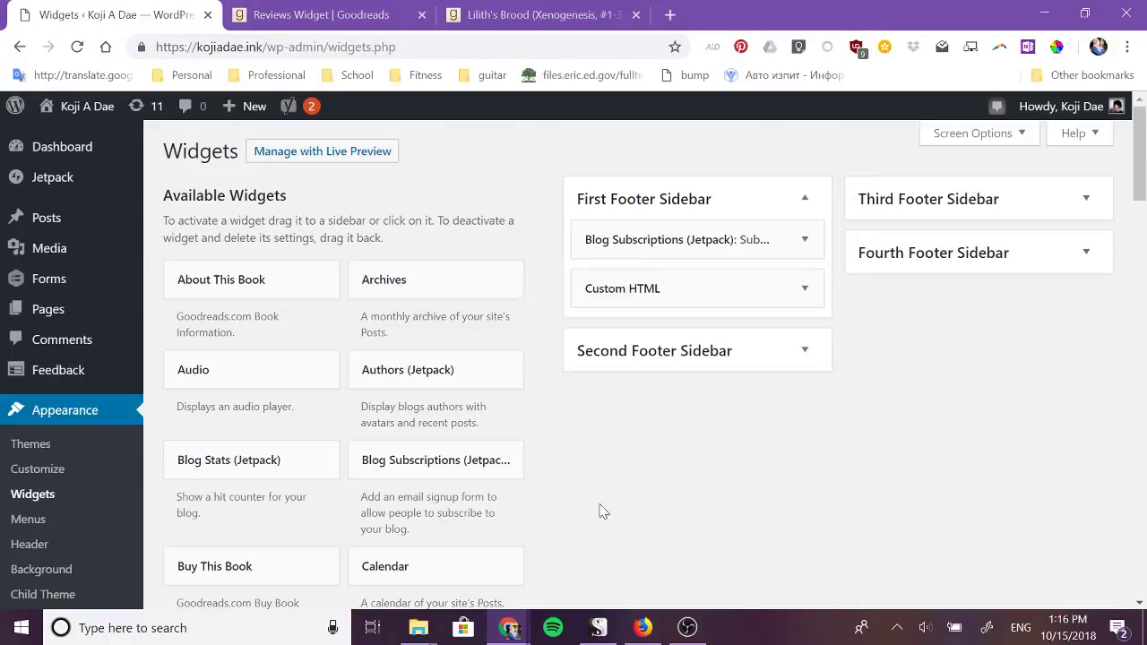
left_click(807, 288)
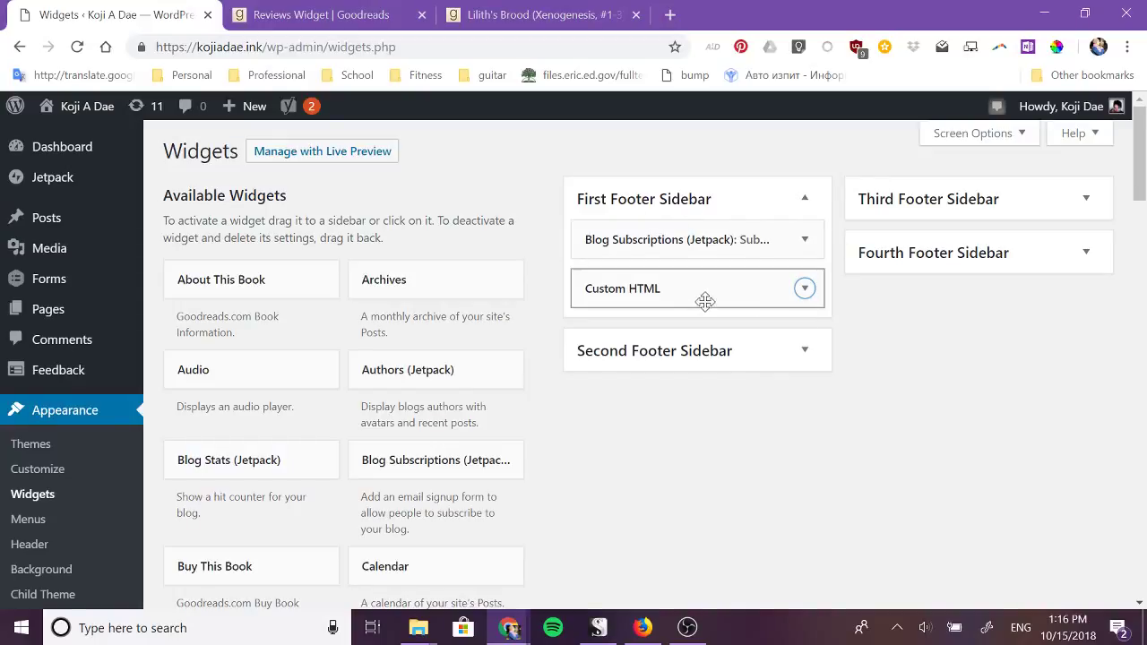
Paste the Goodreads embed code into the footer Custom HTML widget's content
left_click(806, 289)
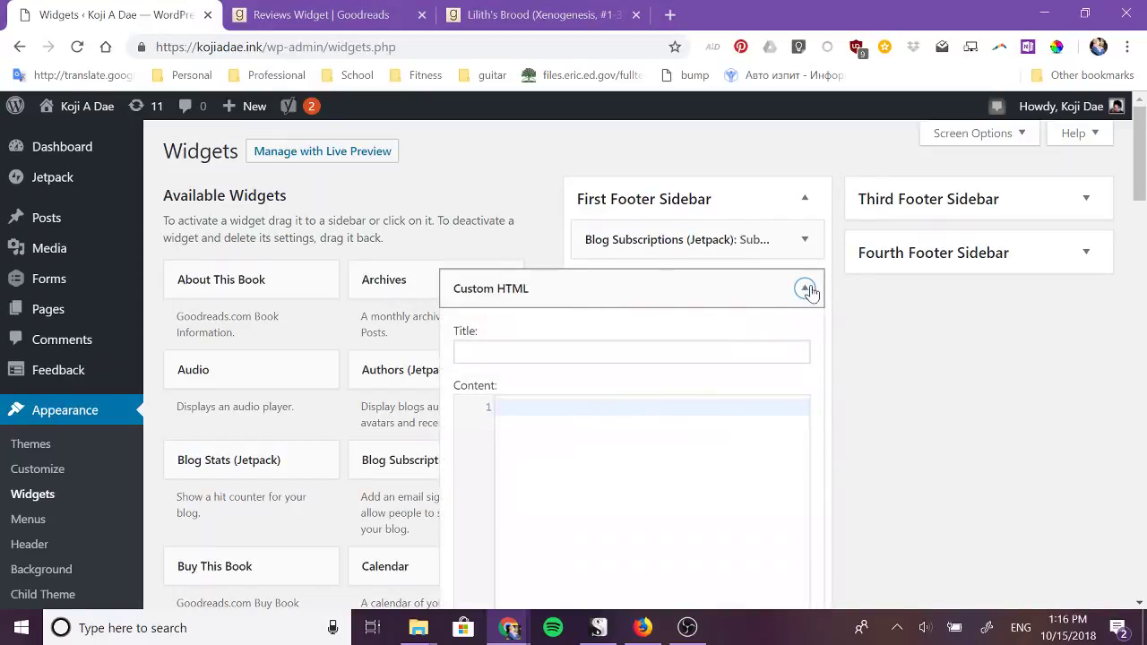
scroll(851, 325, "down", 3)
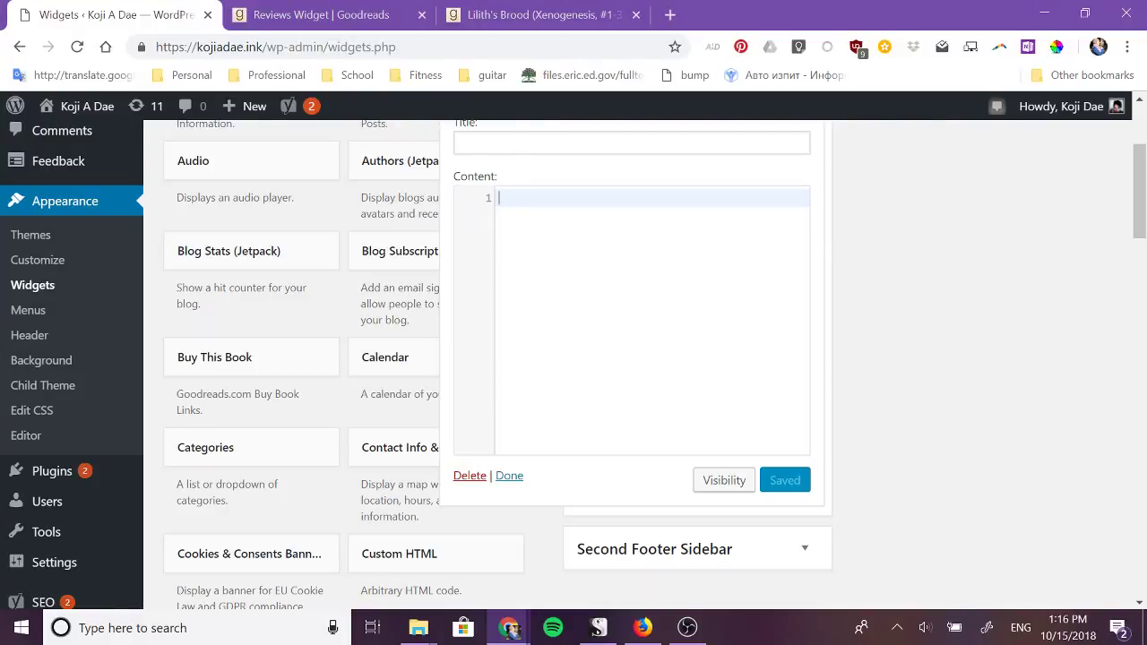
key("ctrl+v")
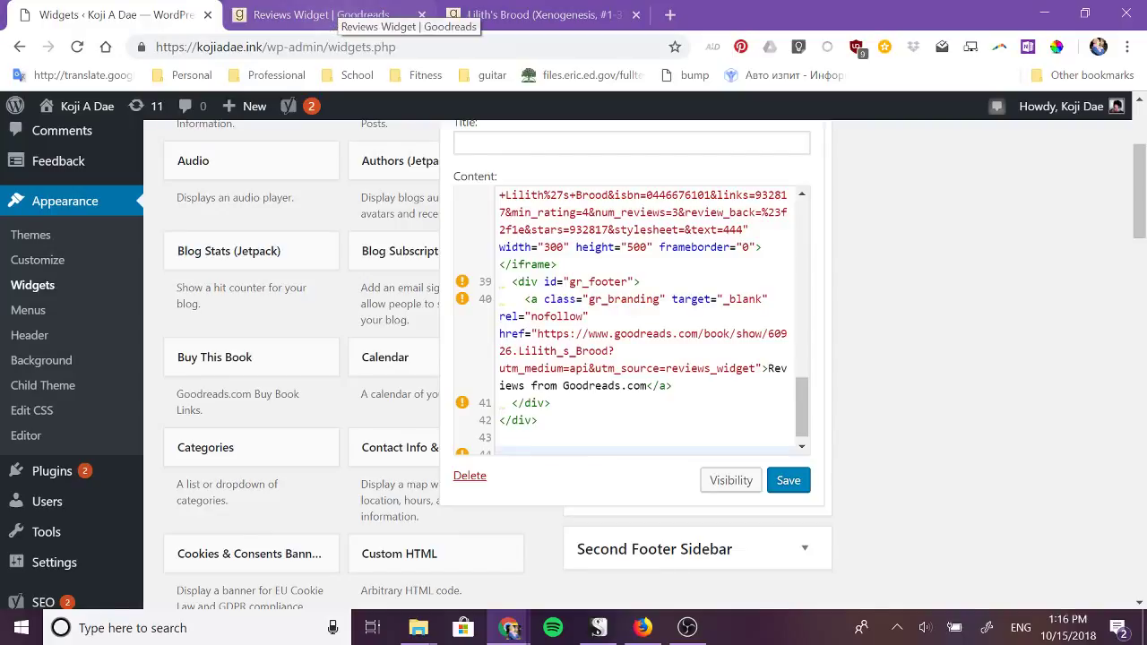
key("ctrl+Home")
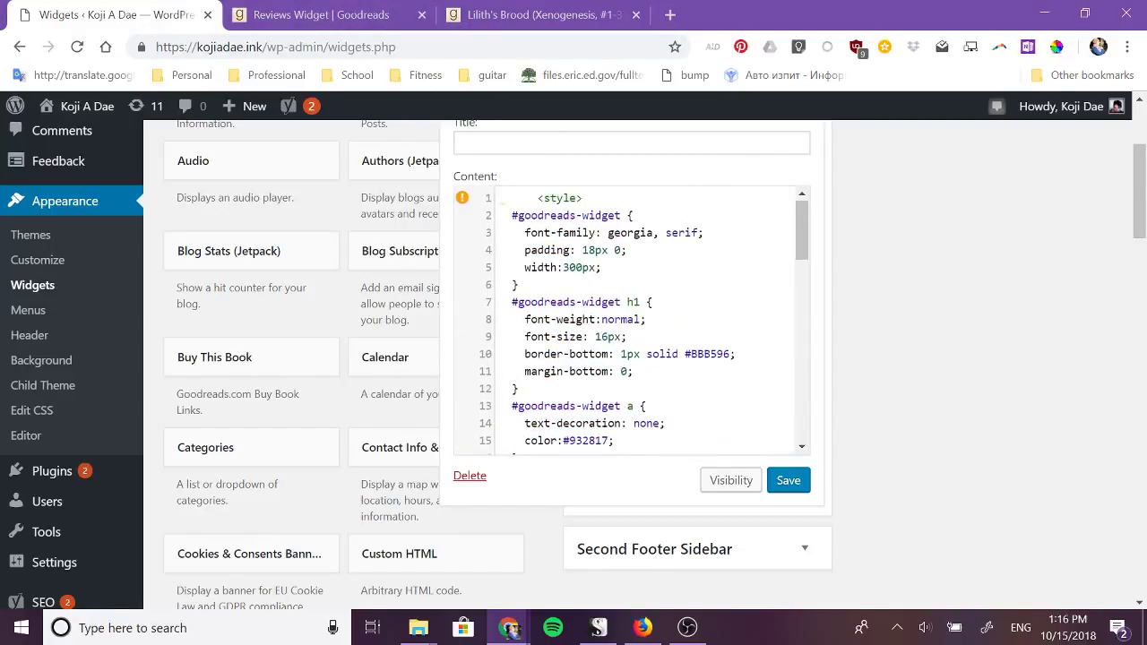
key("ctrl+End")
key("ctrl+Home")
Check the Goodreads widget page, then return to the WordPress Widgets page
left_click(378, 8)
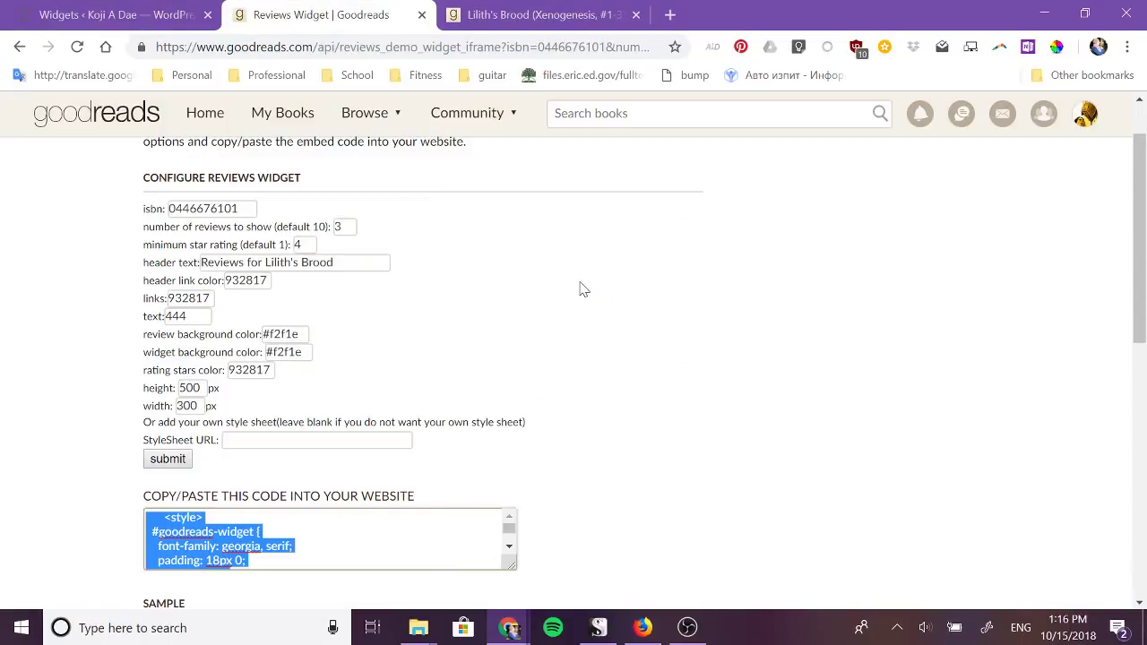
scroll(574, 285, "down", 2)
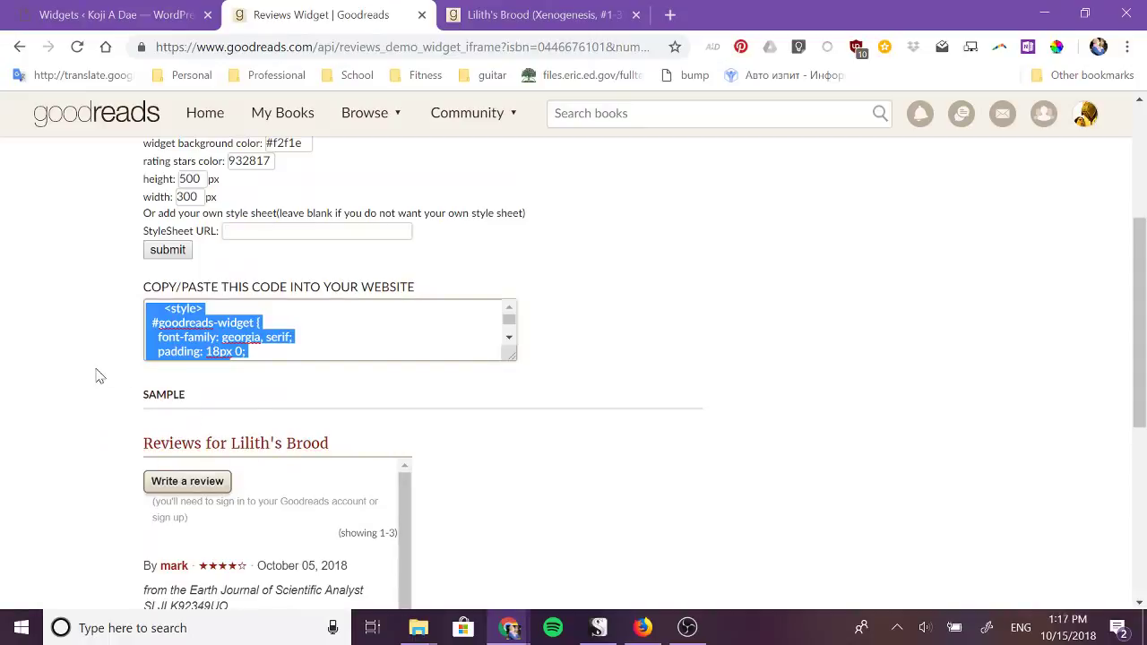
left_click(142, 10)
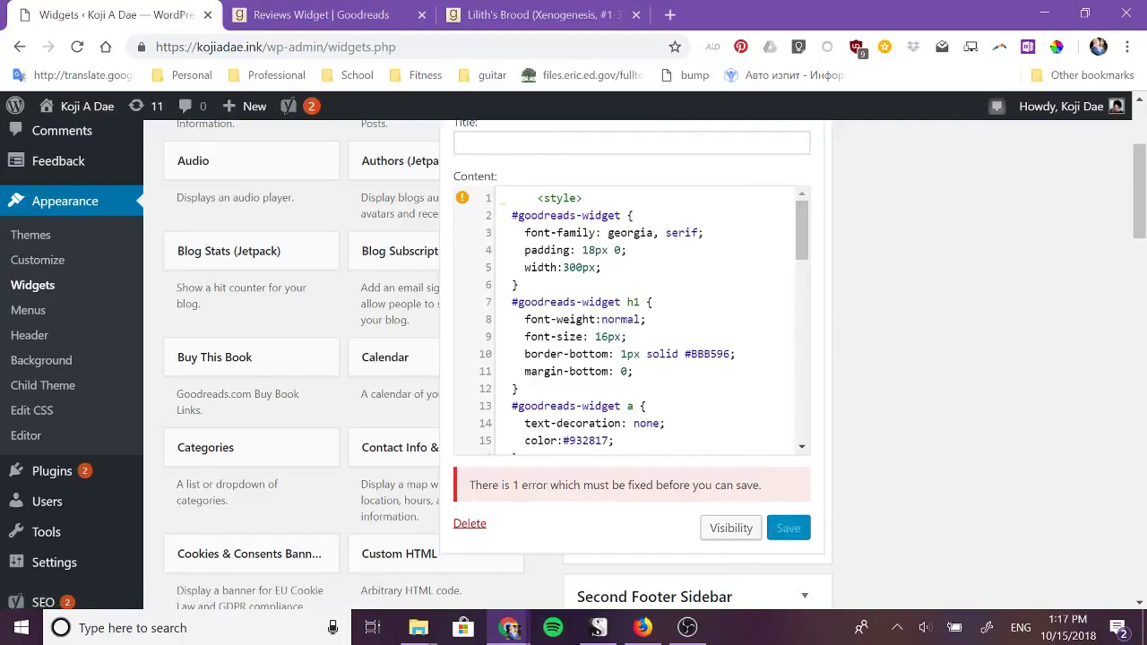
Remove the '#' from both Goodreads background colour values and regenerate the widget code
left_click(506, 198)
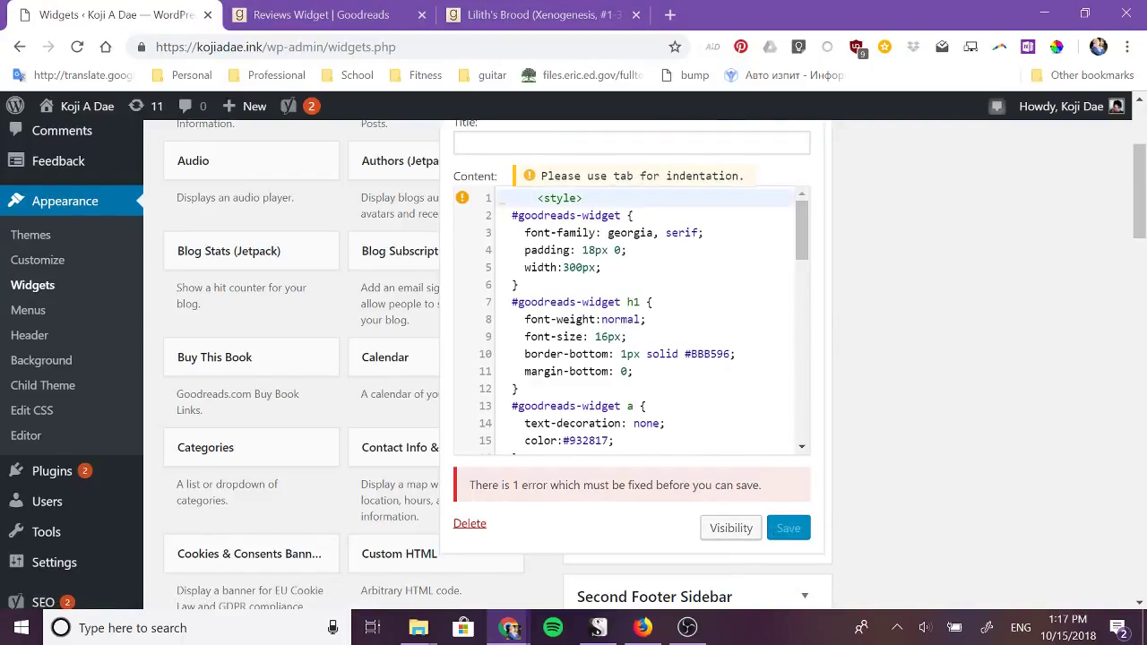
key("ctrl+Tab")
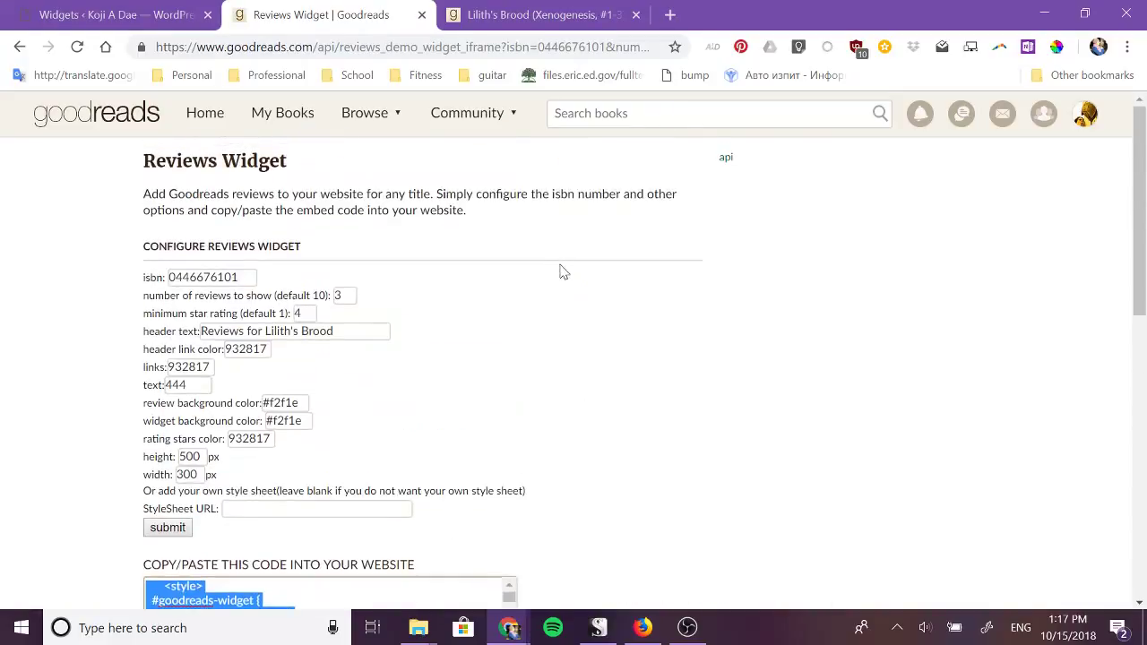
left_click(284, 402)
key("Home")
key("Delete")
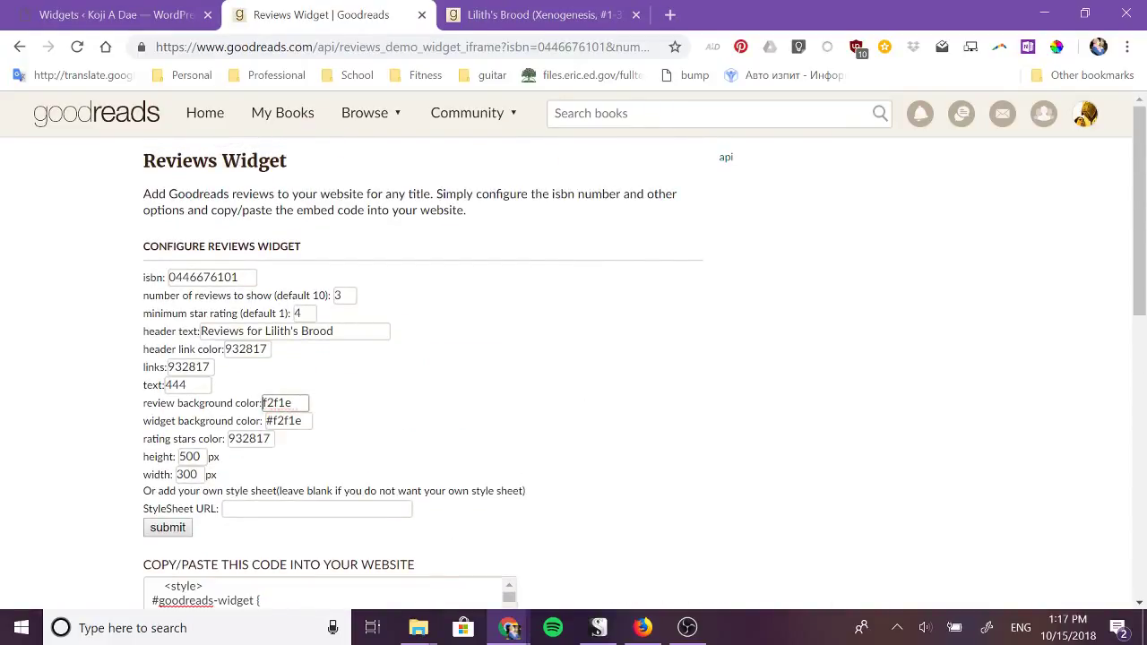
key("Tab")
key("Home")
key("Delete")
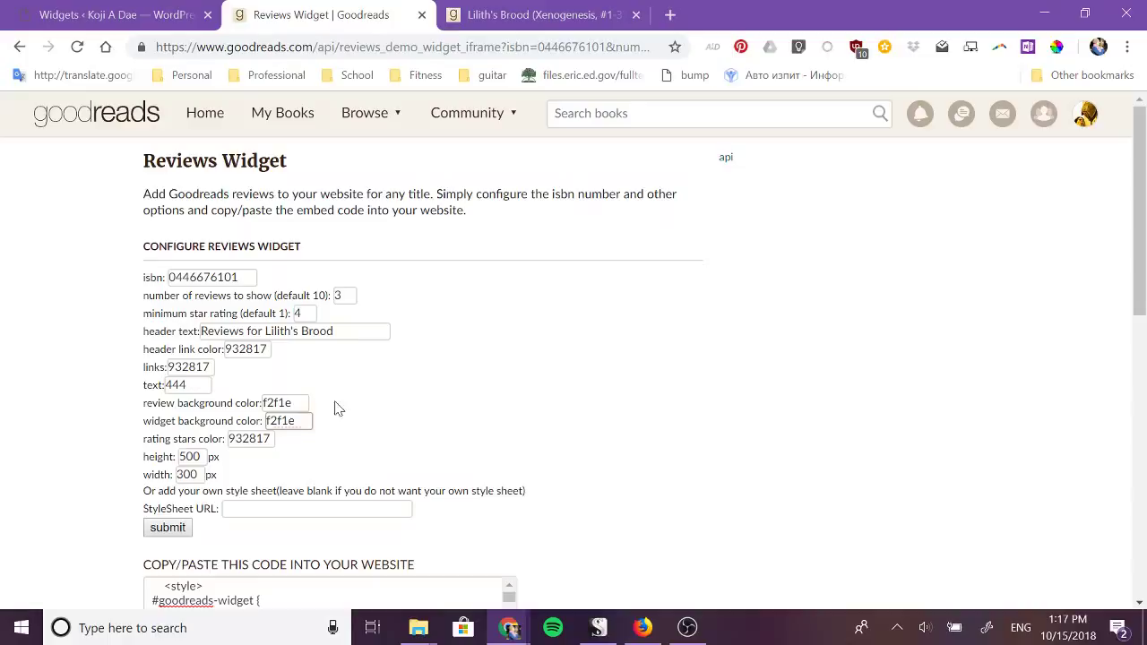
left_click(170, 531)
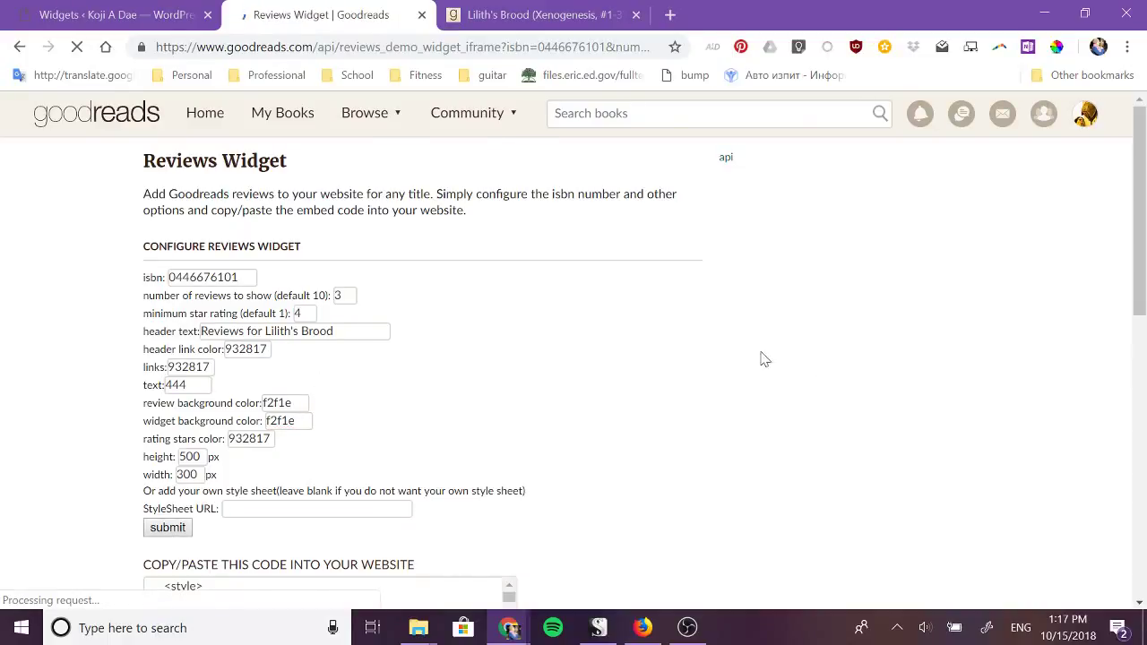
scroll(748, 349, "down", 2)
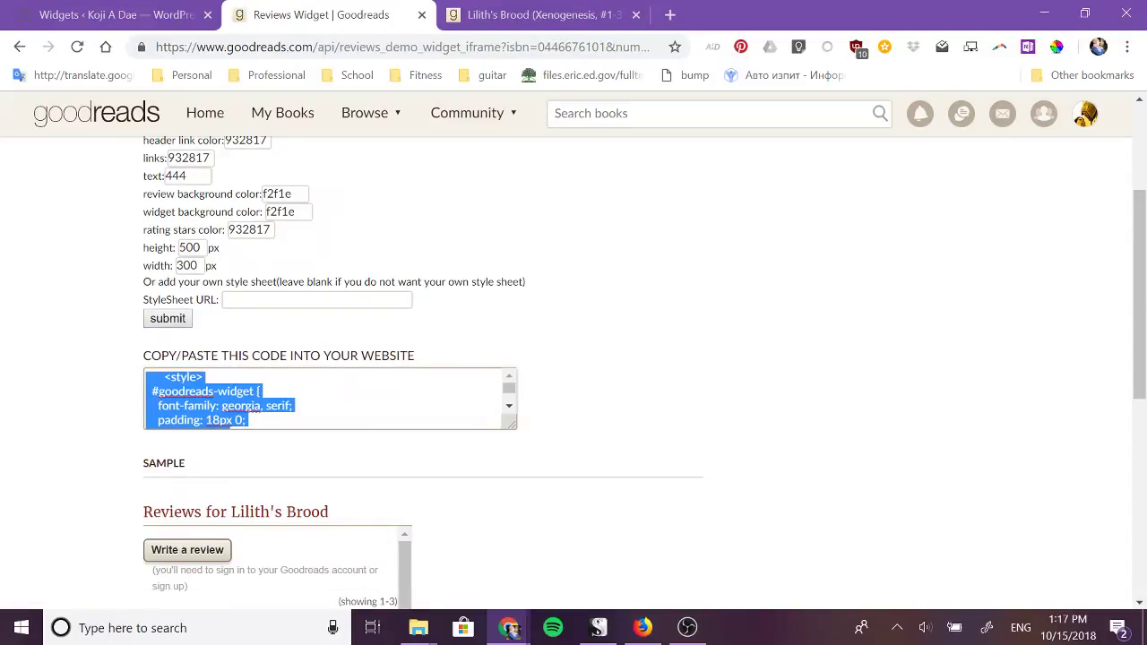
Paste the regenerated code into the footer Custom HTML widget and save it
left_click(199, 6)
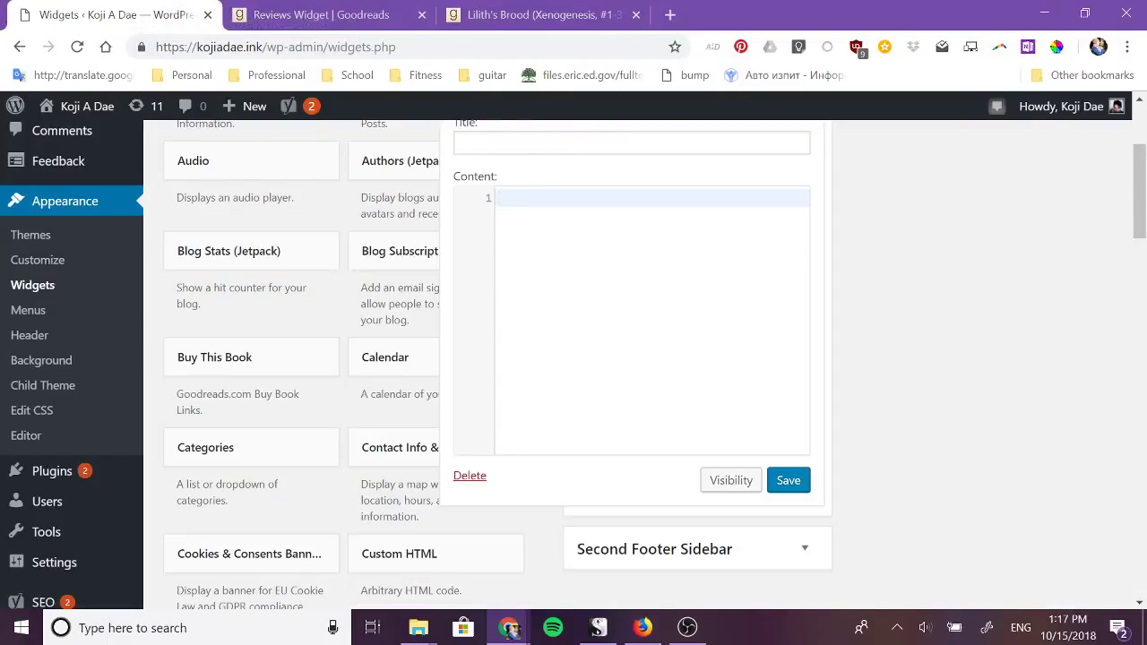
key("ctrl+v")
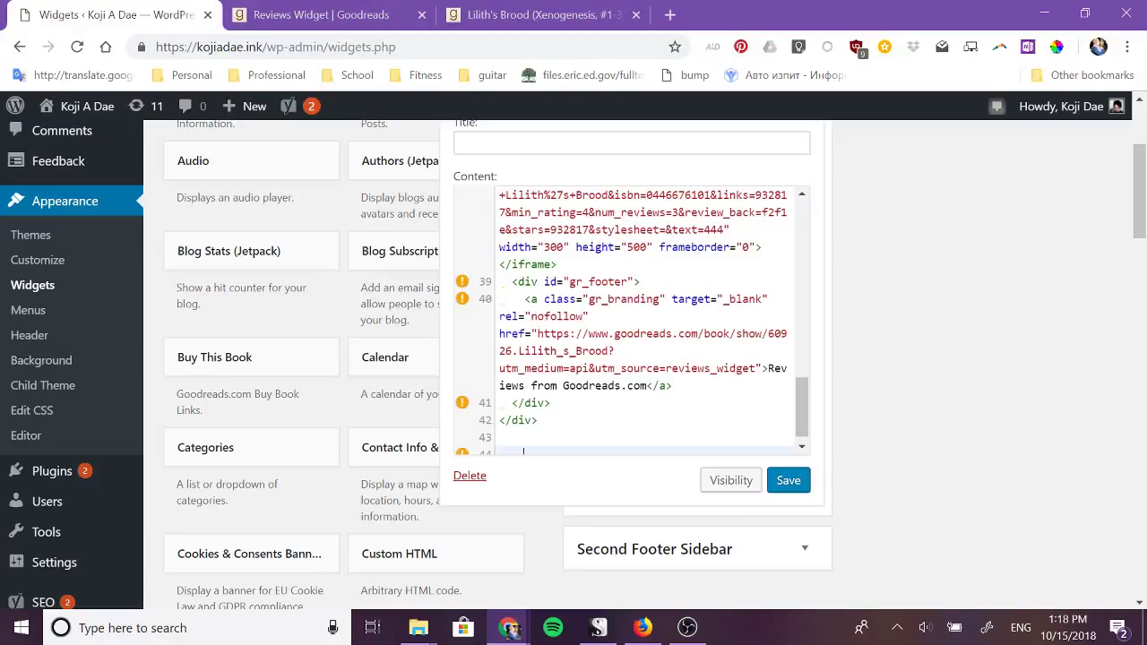
left_click(778, 488)
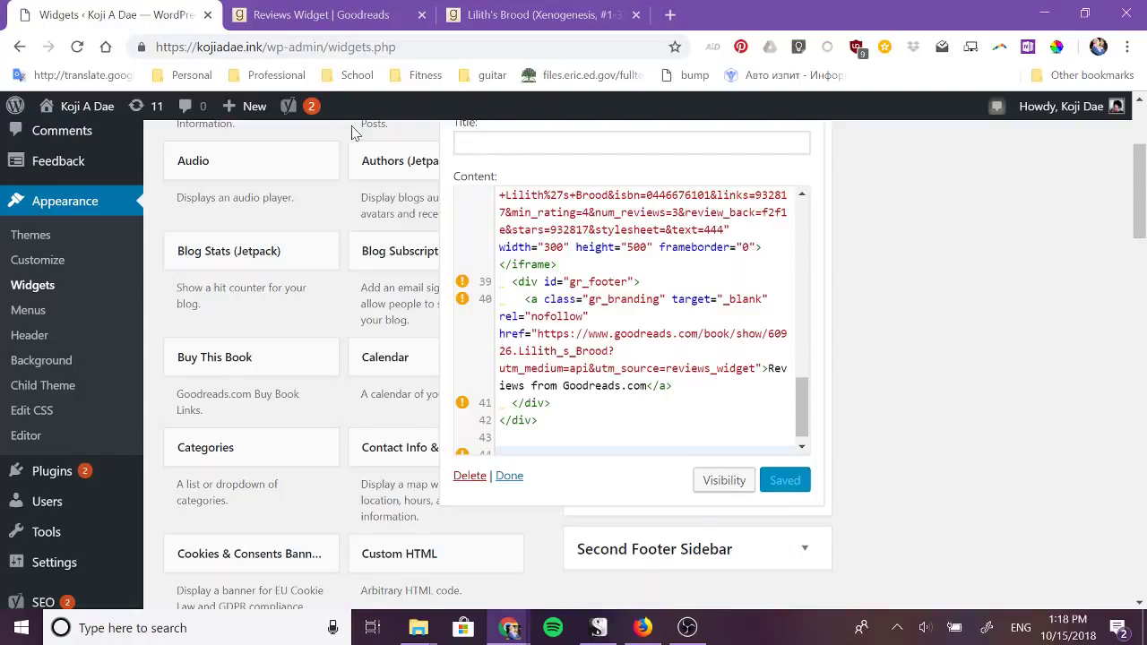
Load kojiadae.ink in a new browser tab
left_click(671, 18)
type("kojiadae.ink")
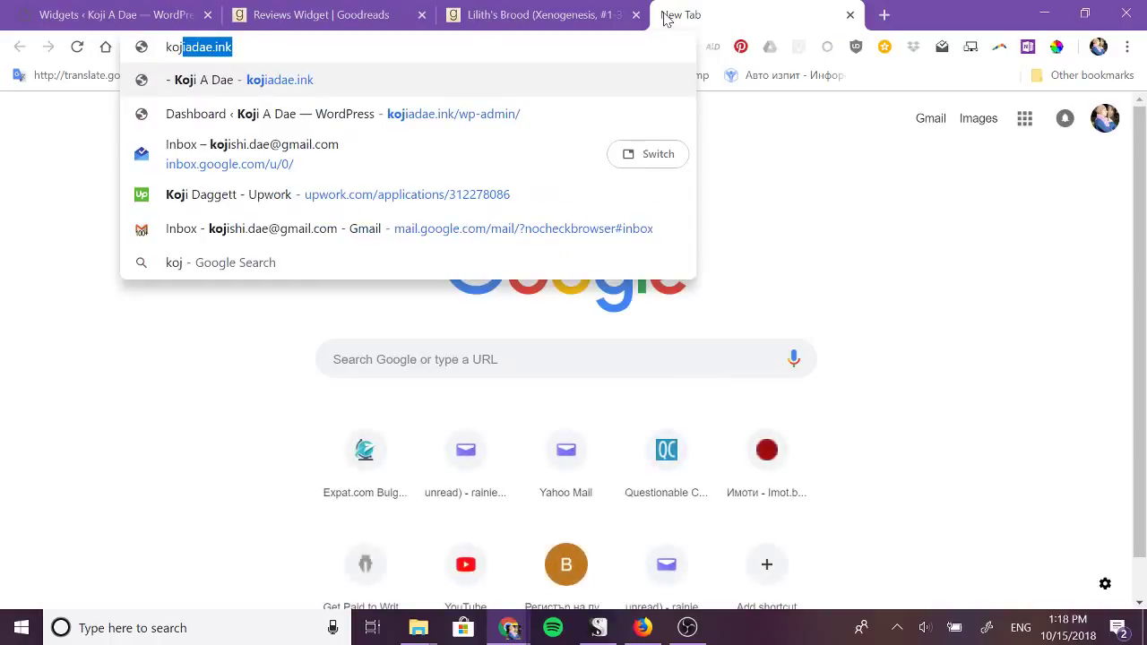
key("Return")
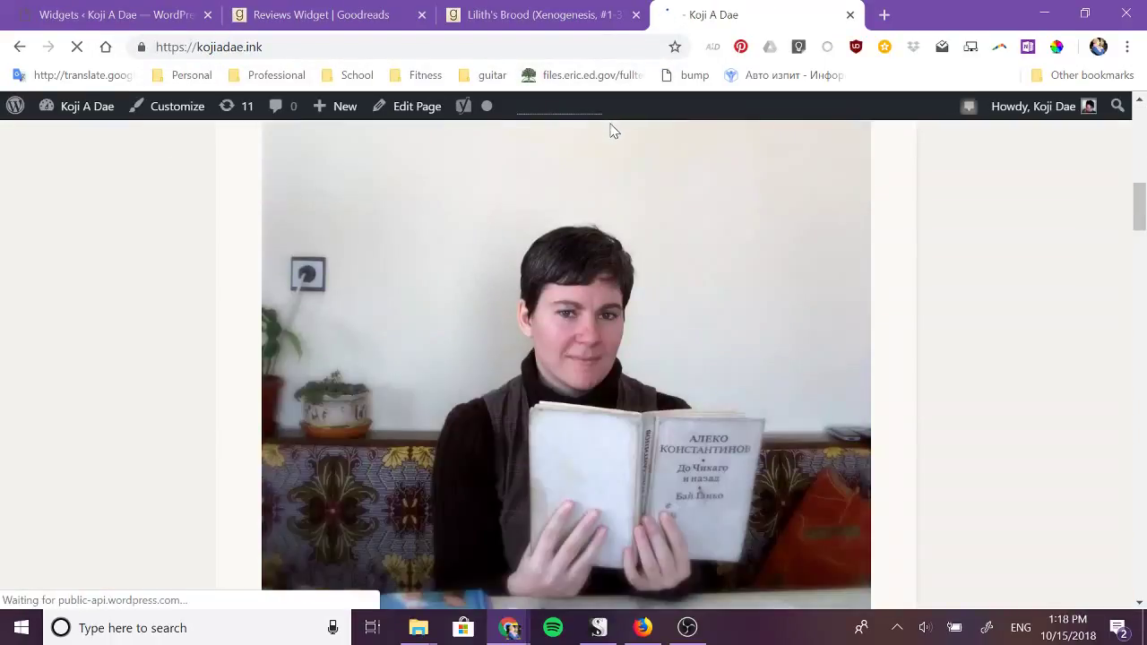
Check the footer's Lilith's Brood reviews widget on the live site, then return to Widgets
scroll(614, 132, "down", 20)
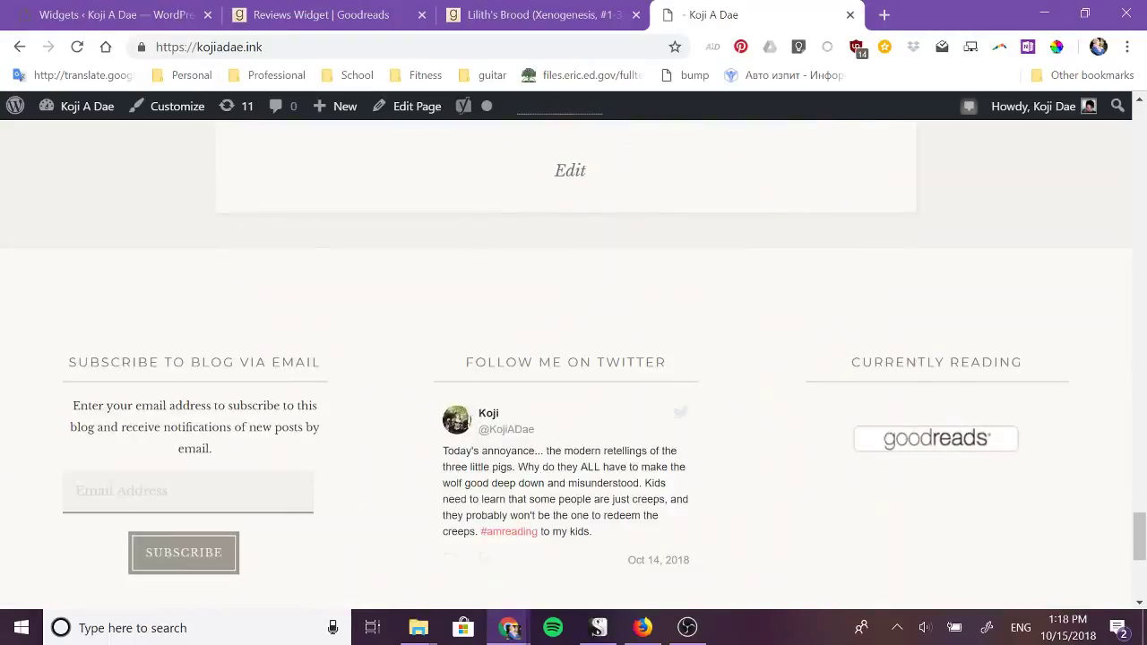
scroll(610, 134, "down", 5)
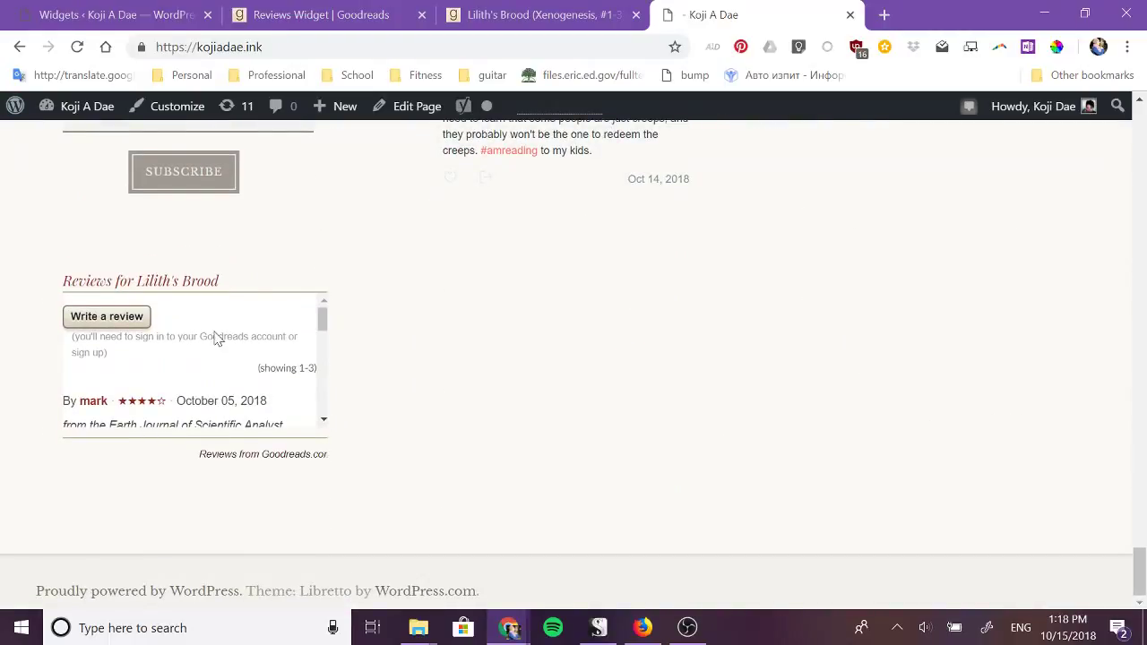
scroll(215, 338, "down", 5)
scroll(214, 332, "up", 5)
scroll(511, 242, "up", 2)
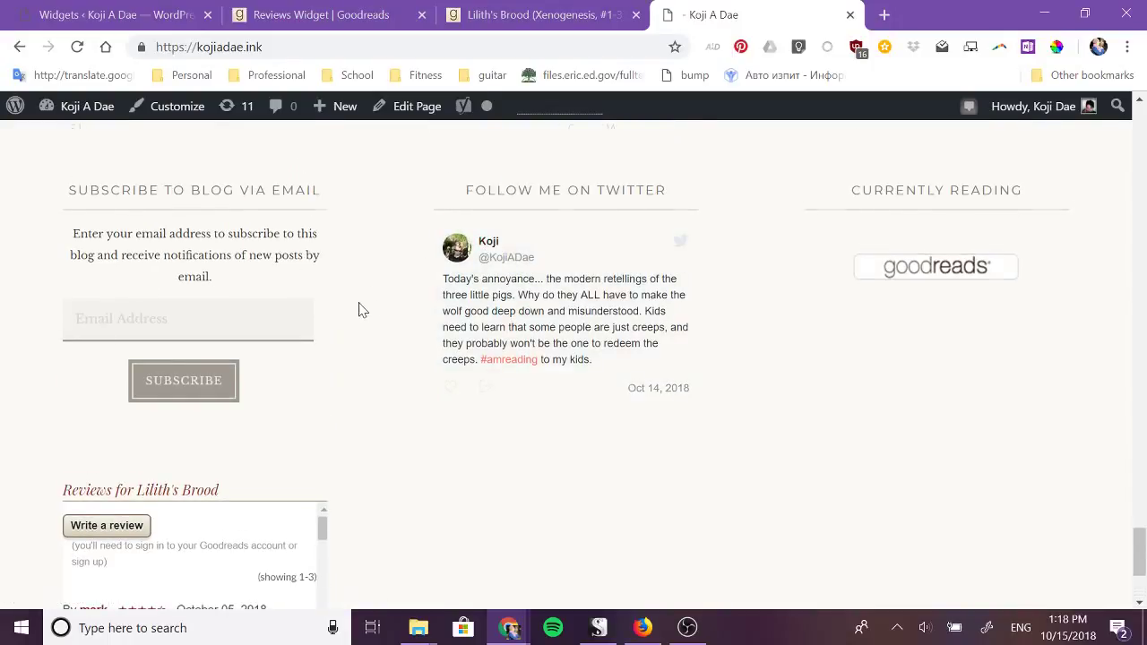
scroll(362, 310, "down", 2)
scroll(238, 331, "down", 5)
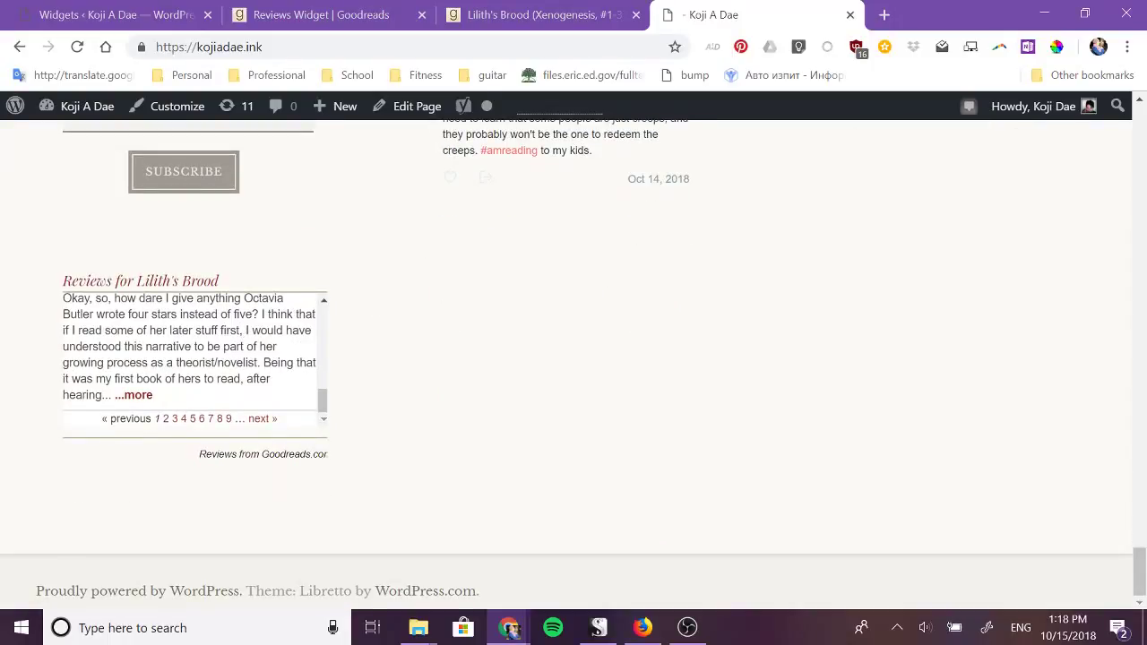
scroll(250, 321, "up", 5)
left_click(503, 10)
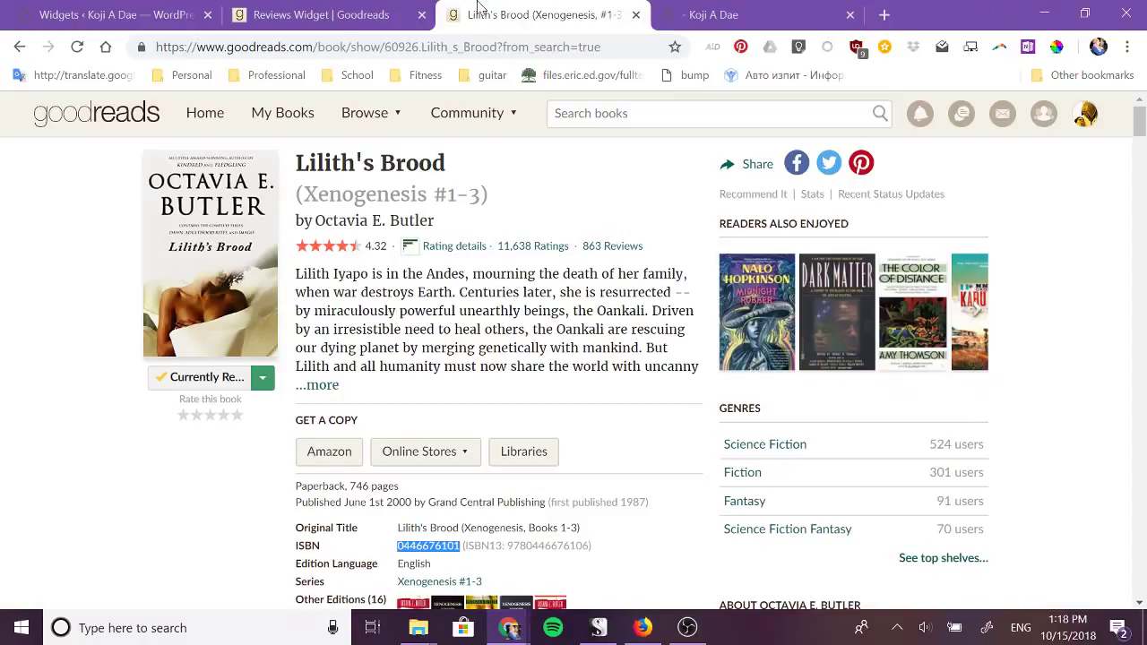
left_click(108, 15)
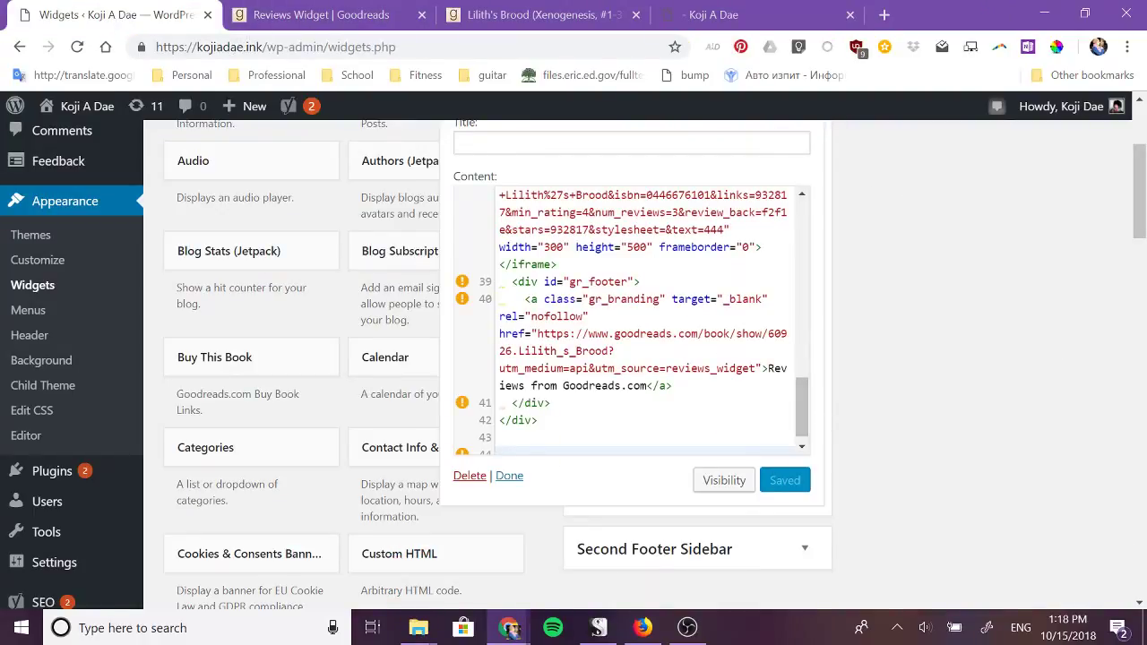
Set the widget's visibility to Hide if Page is Contact and save the widget
left_click(722, 484)
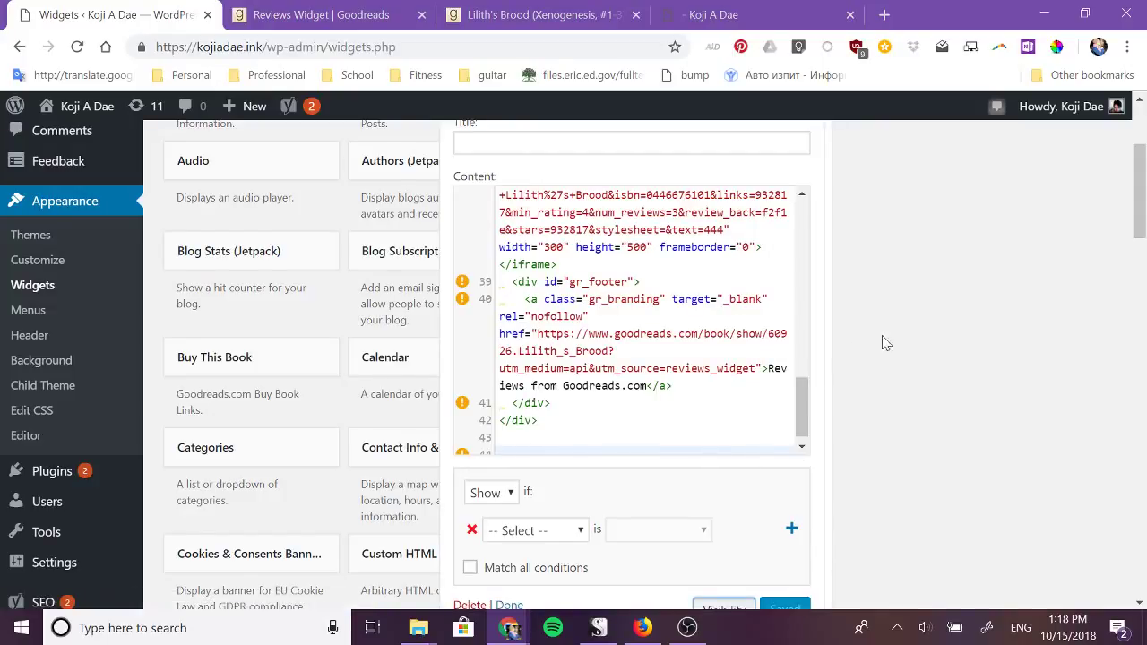
scroll(887, 341, "down", 2)
left_click(505, 285)
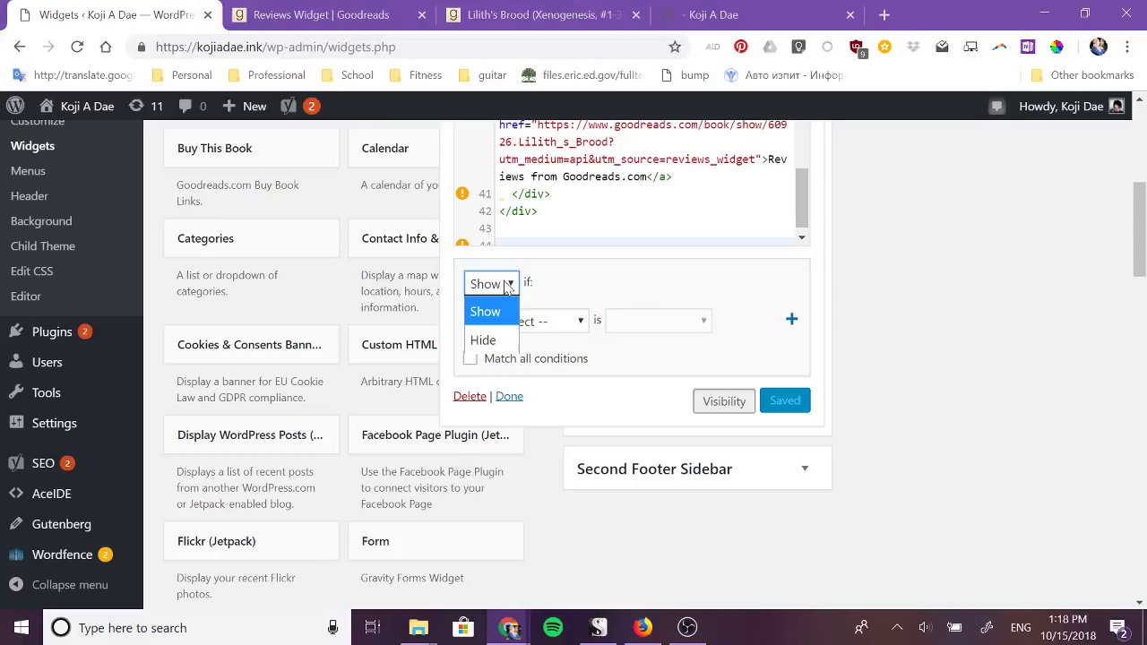
left_click(500, 339)
left_click(507, 285)
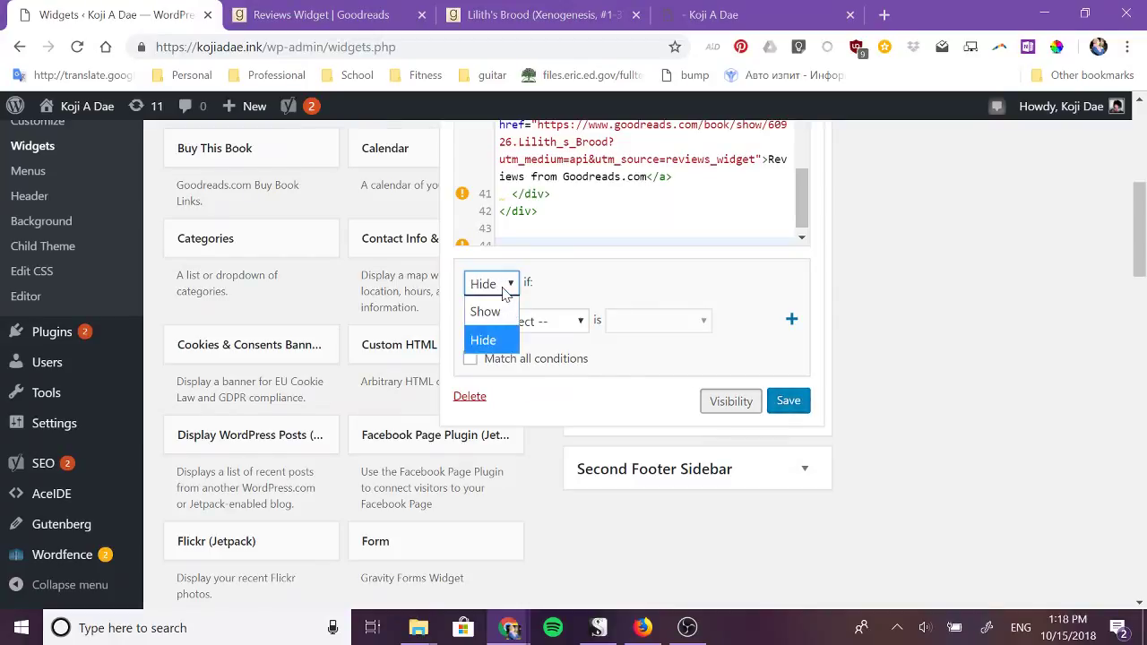
left_click(537, 321)
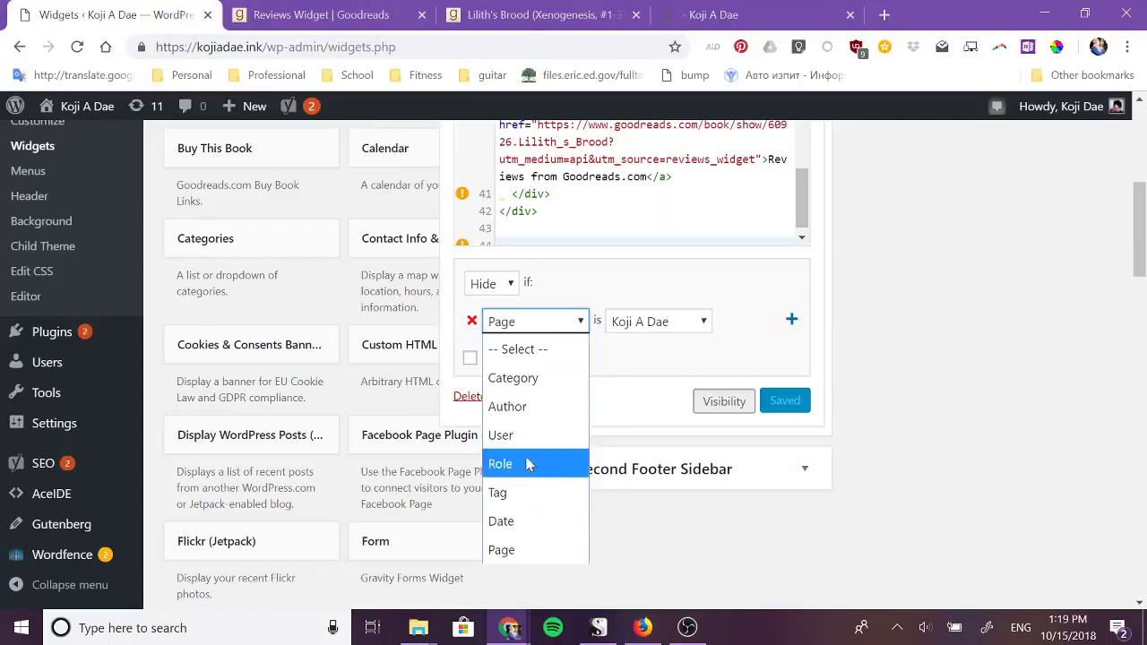
left_click(524, 550)
left_click(691, 324)
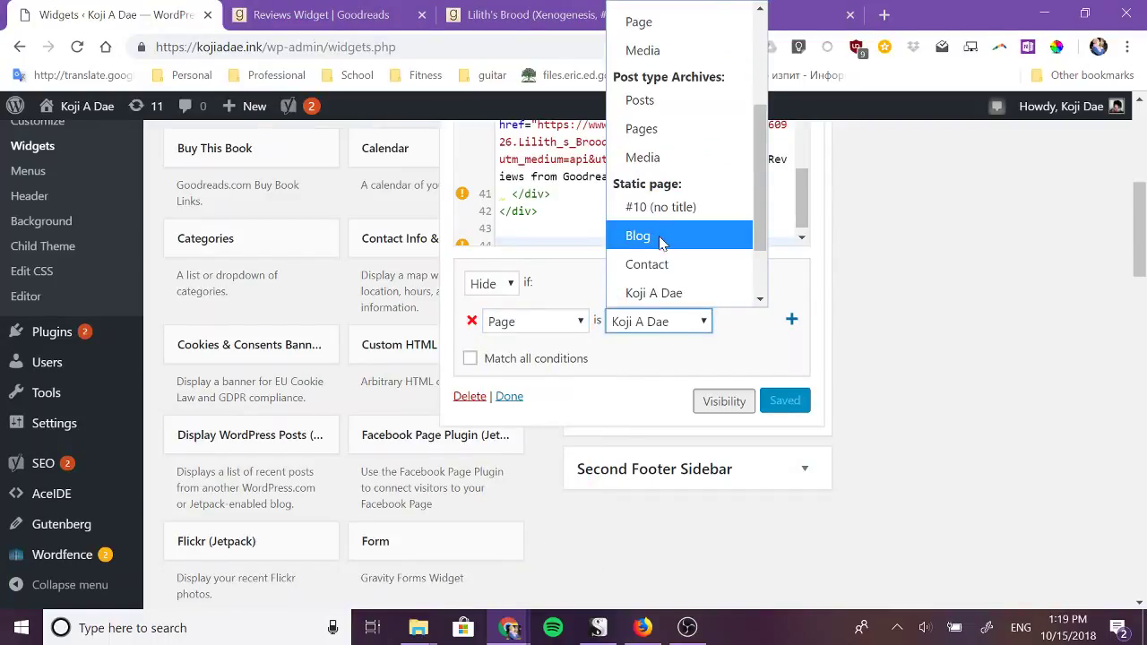
scroll(660, 237, "down", 2)
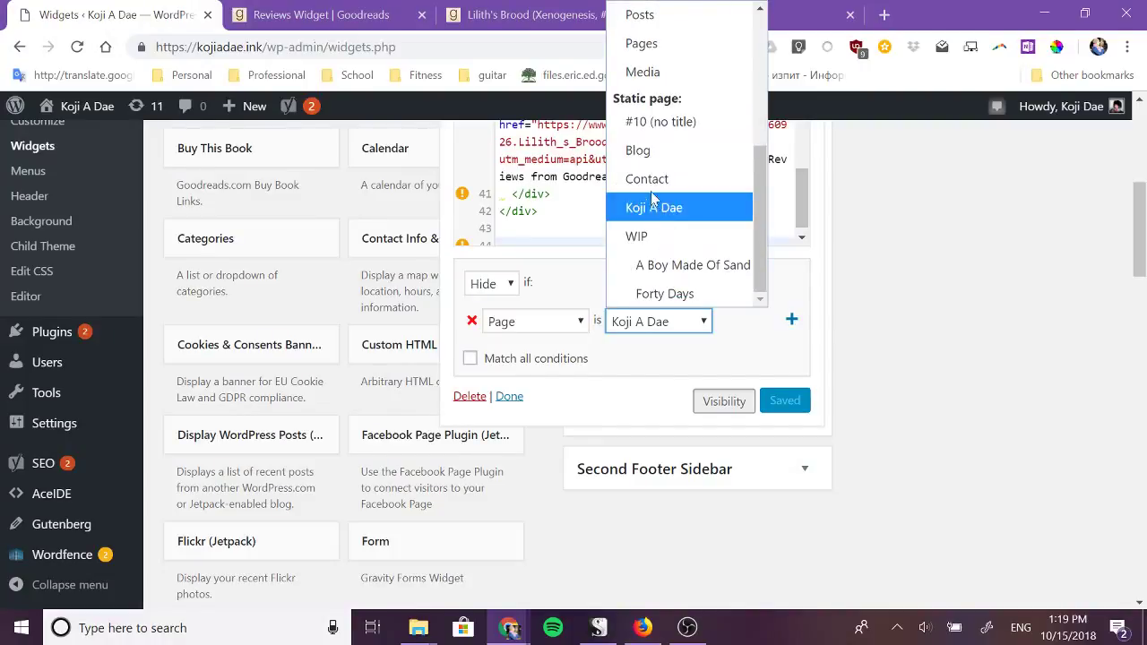
left_click(654, 176)
left_click(786, 401)
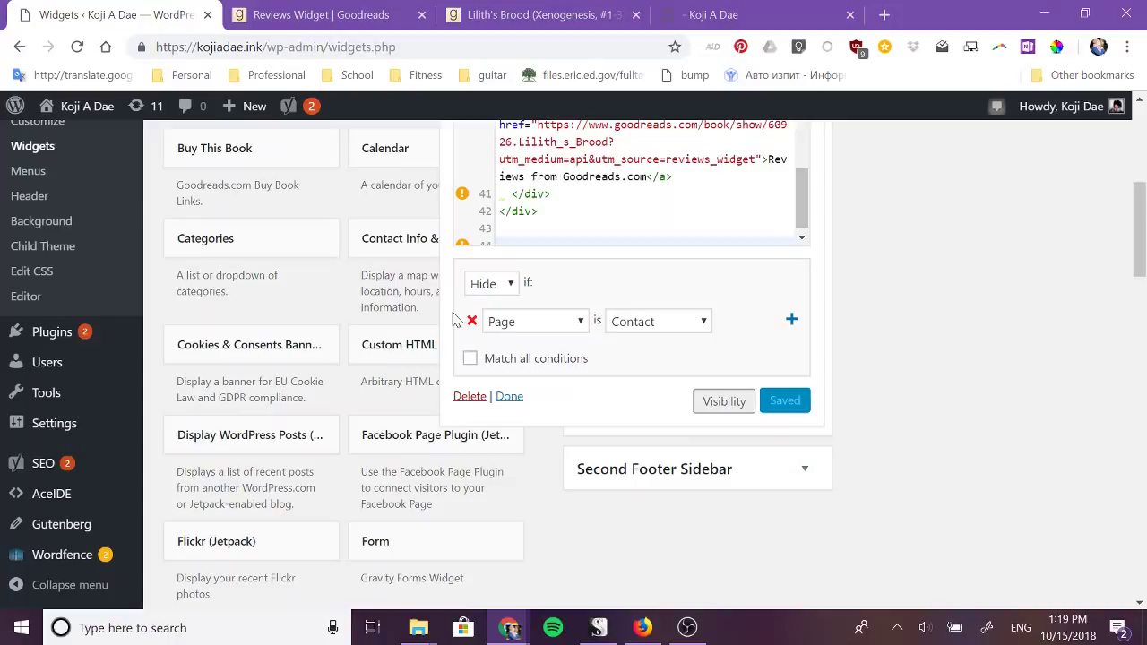
left_click(797, 14)
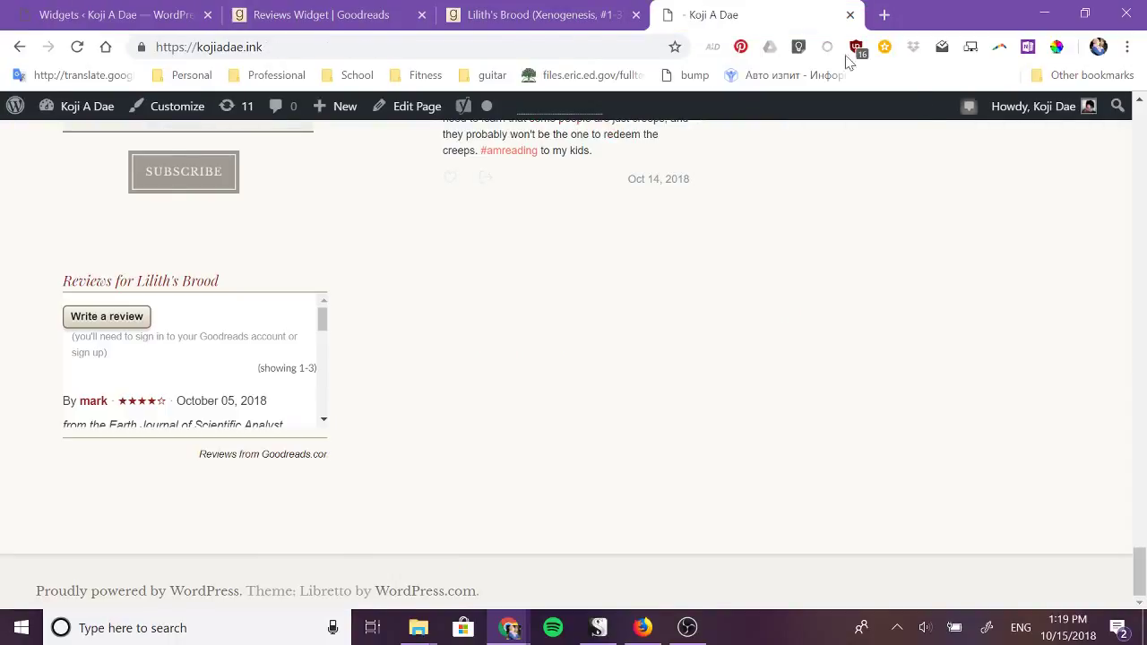
scroll(463, 230, "up", 15)
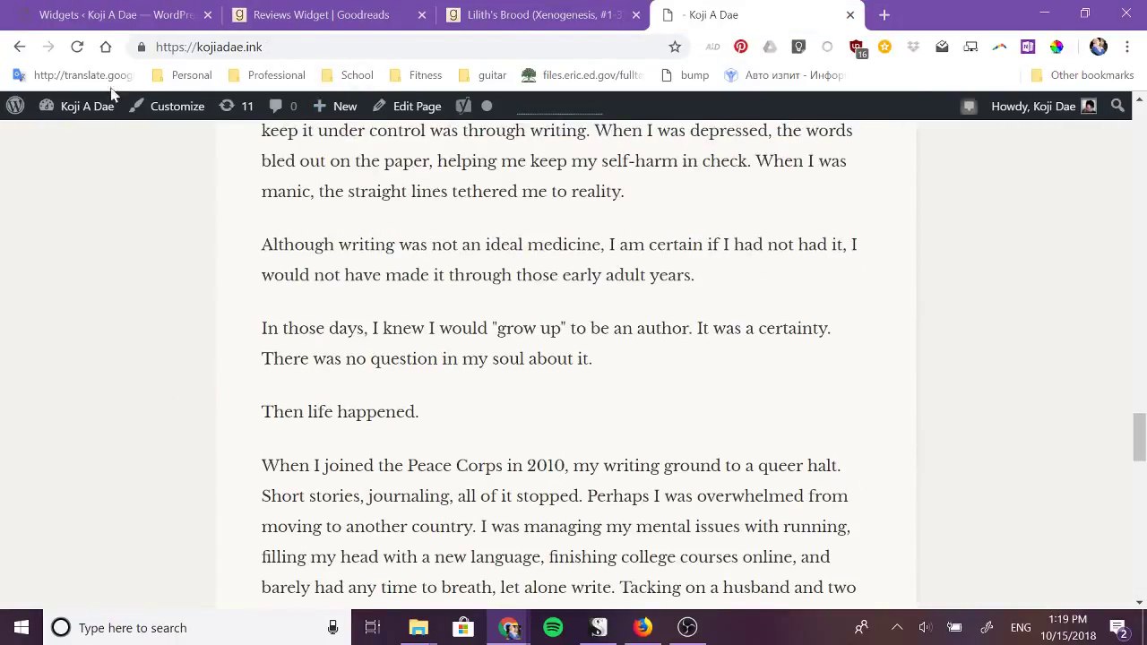
left_click(77, 49)
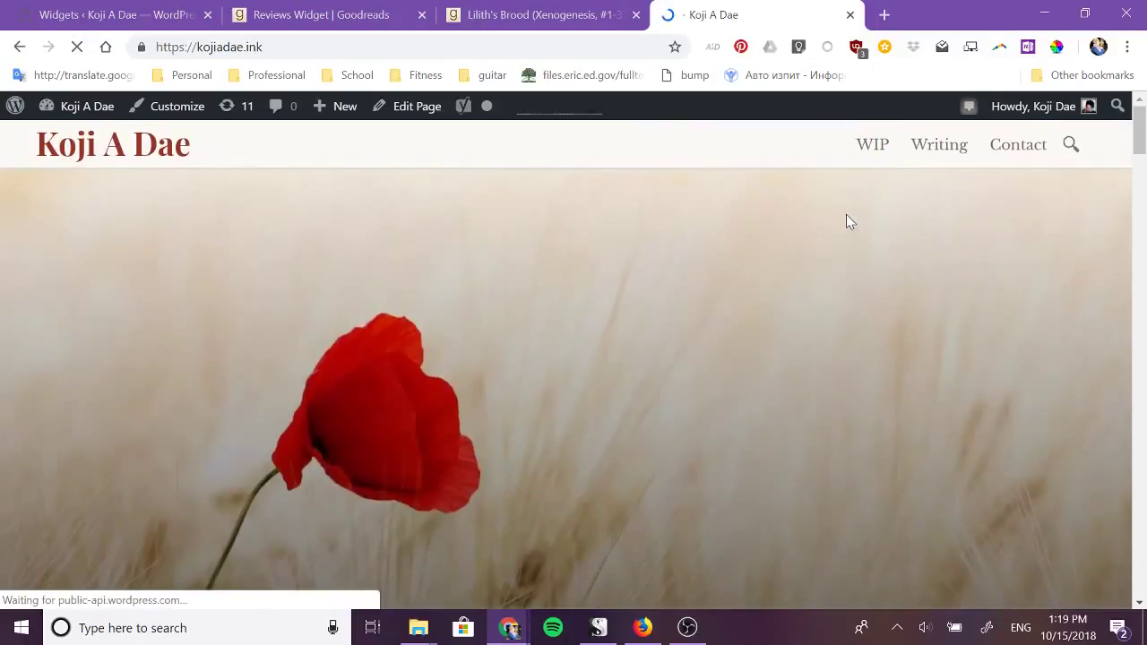
left_click(1013, 150)
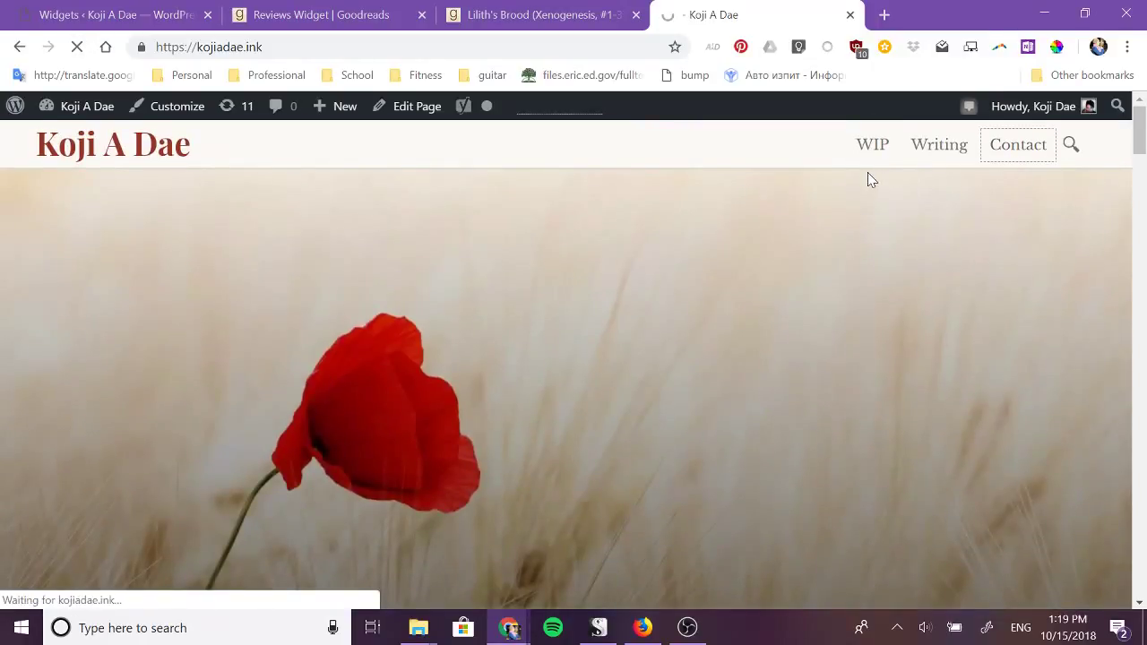
scroll(860, 184, "down", 15)
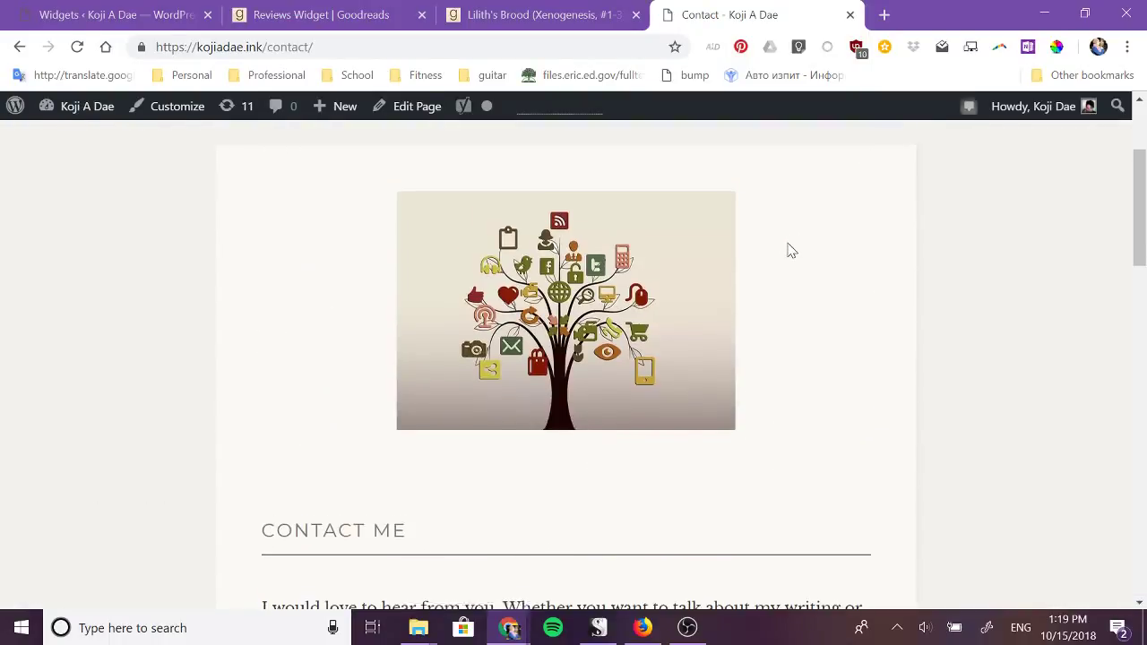
left_click(932, 151)
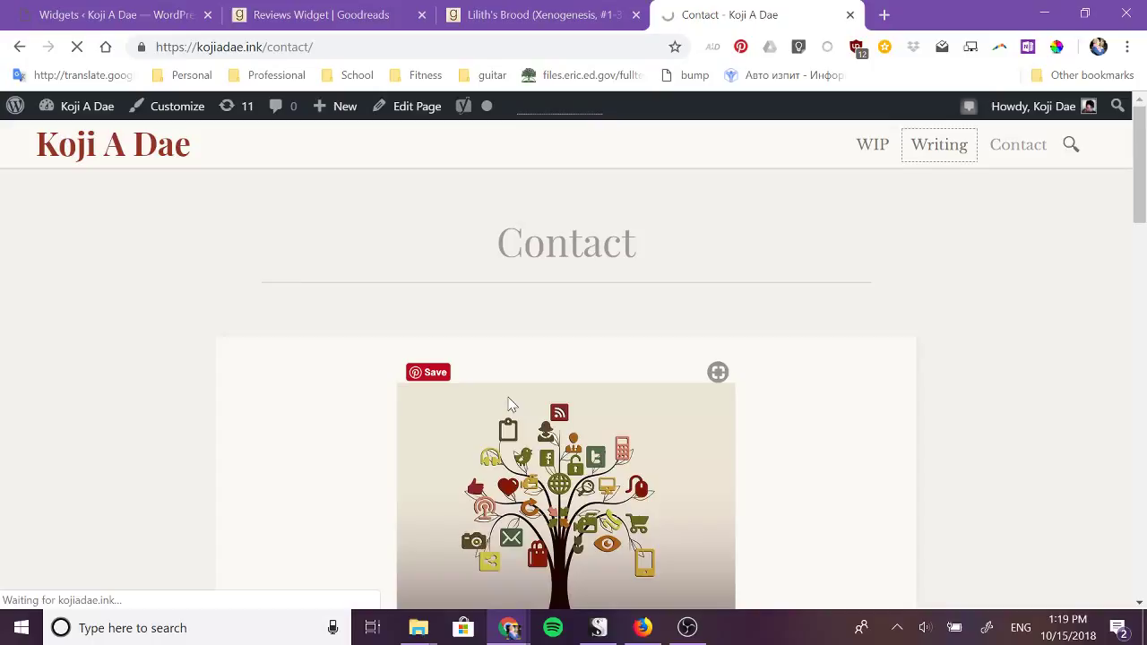
scroll(510, 403, "down", 15)
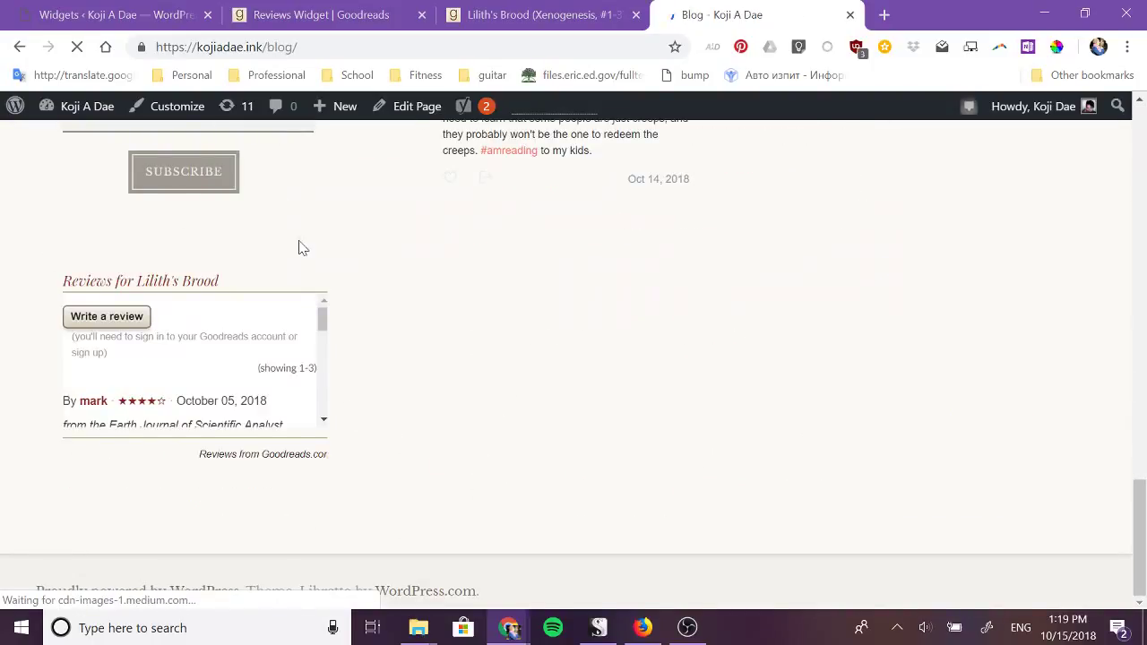
Keep the Hide setting and add a second 'or' condition row to the widget's visibility
left_click(143, 13)
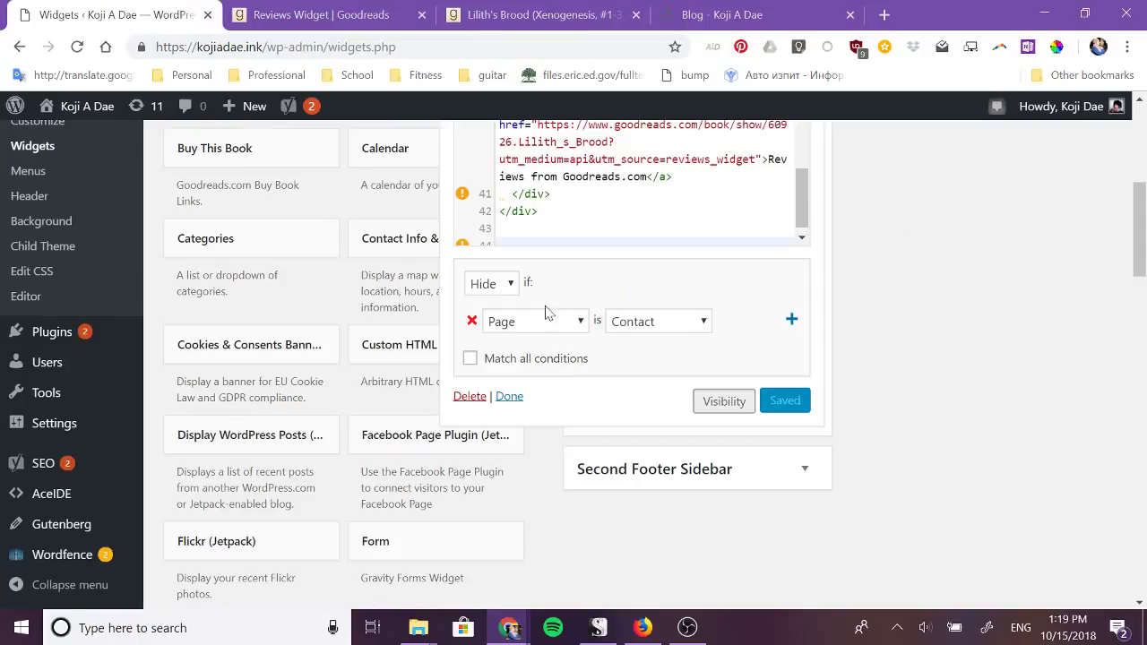
left_click(497, 284)
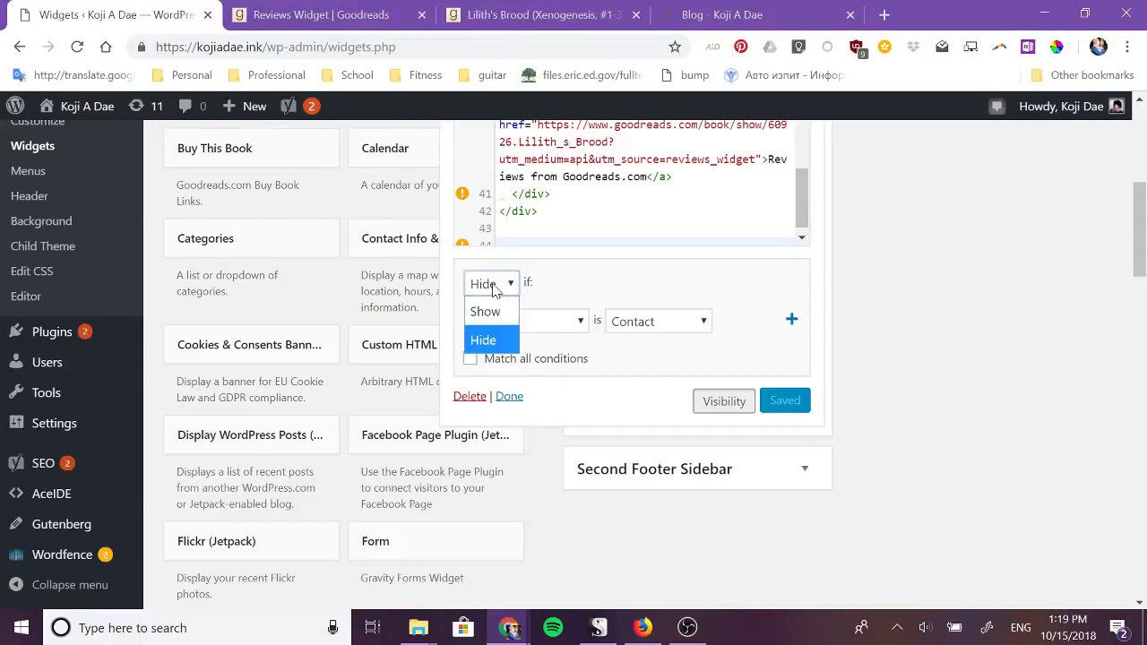
left_click(791, 320)
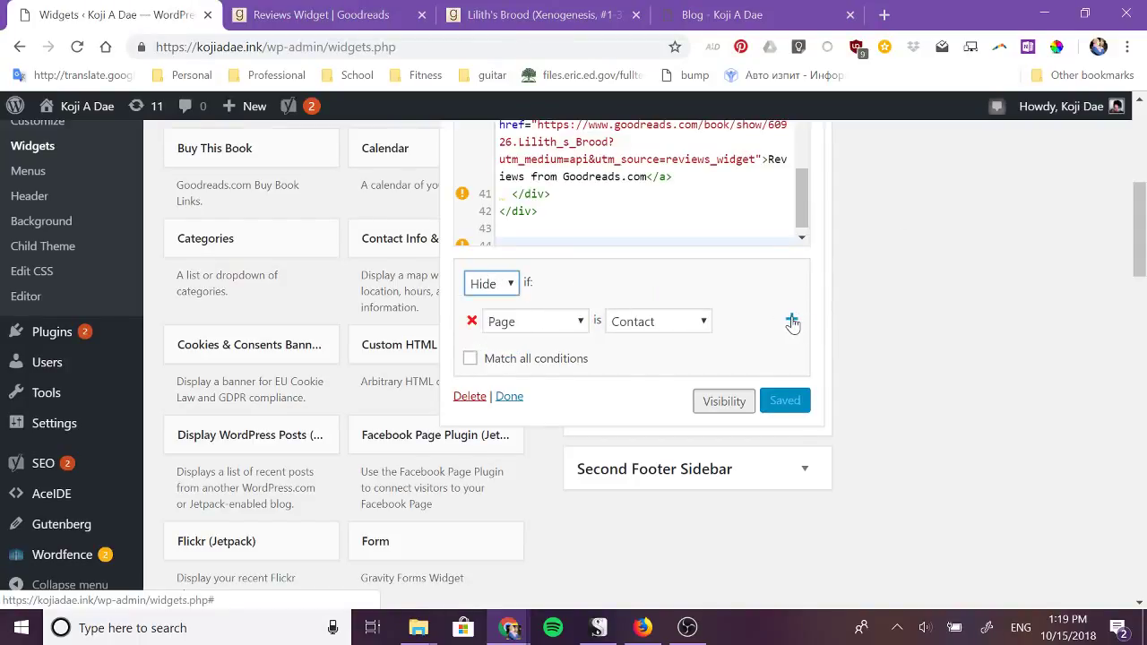
left_click(791, 320)
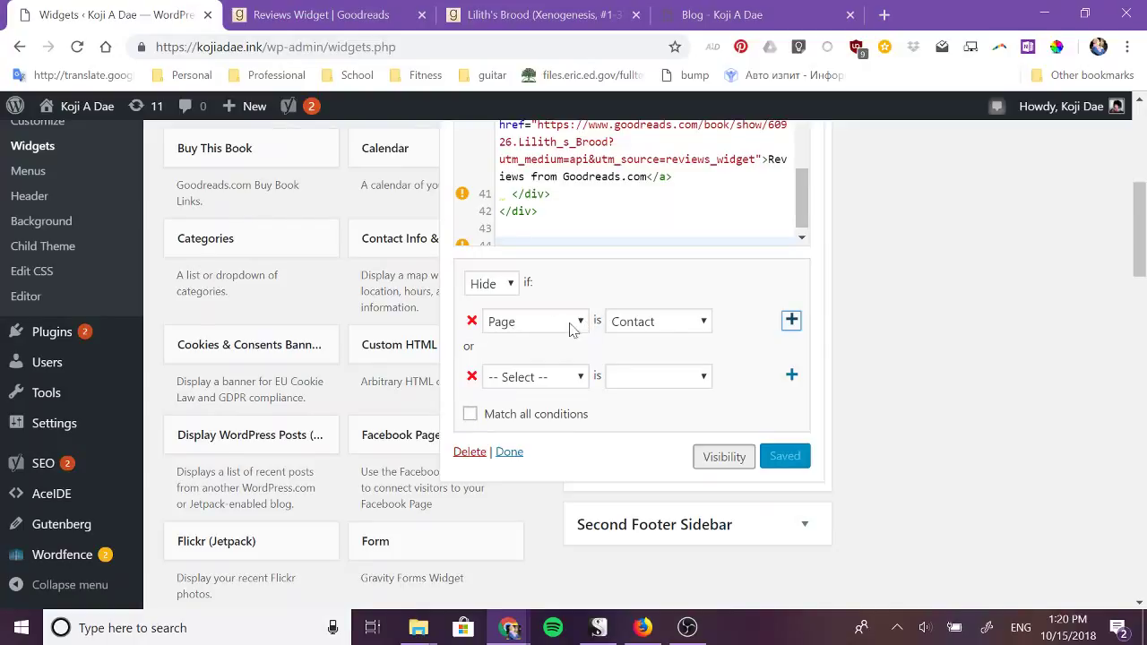
Drag the Custom HTML widget out of the First Footer Sidebar back to Available Widgets
scroll(845, 300, "up", 5)
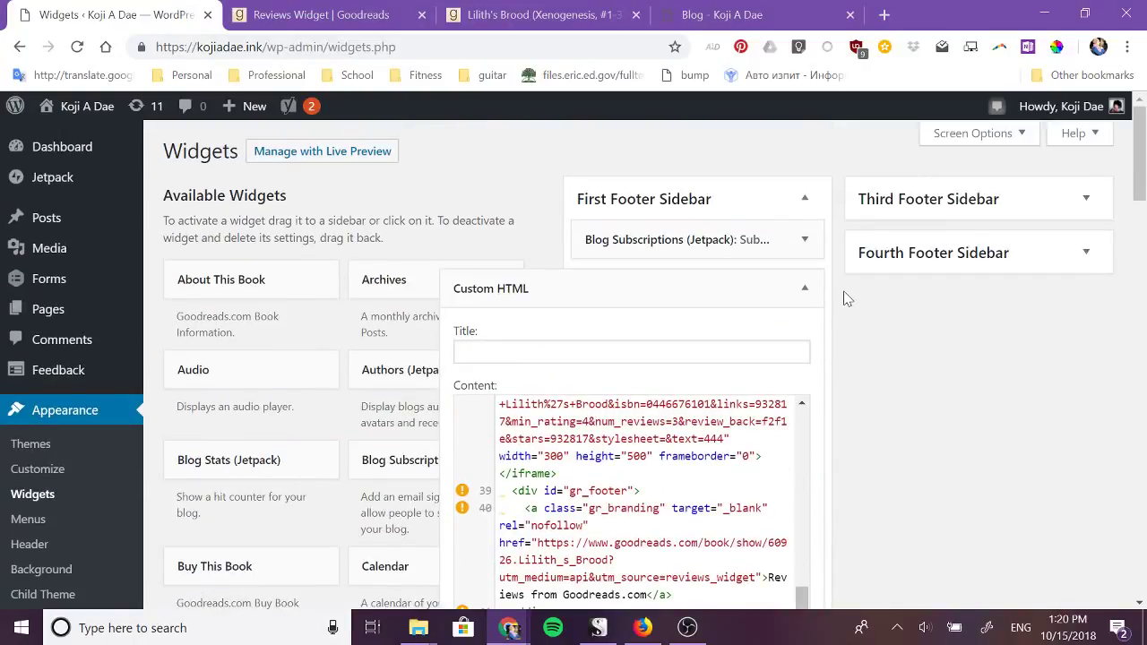
scroll(915, 272, "down", 4)
scroll(953, 269, "up", 5)
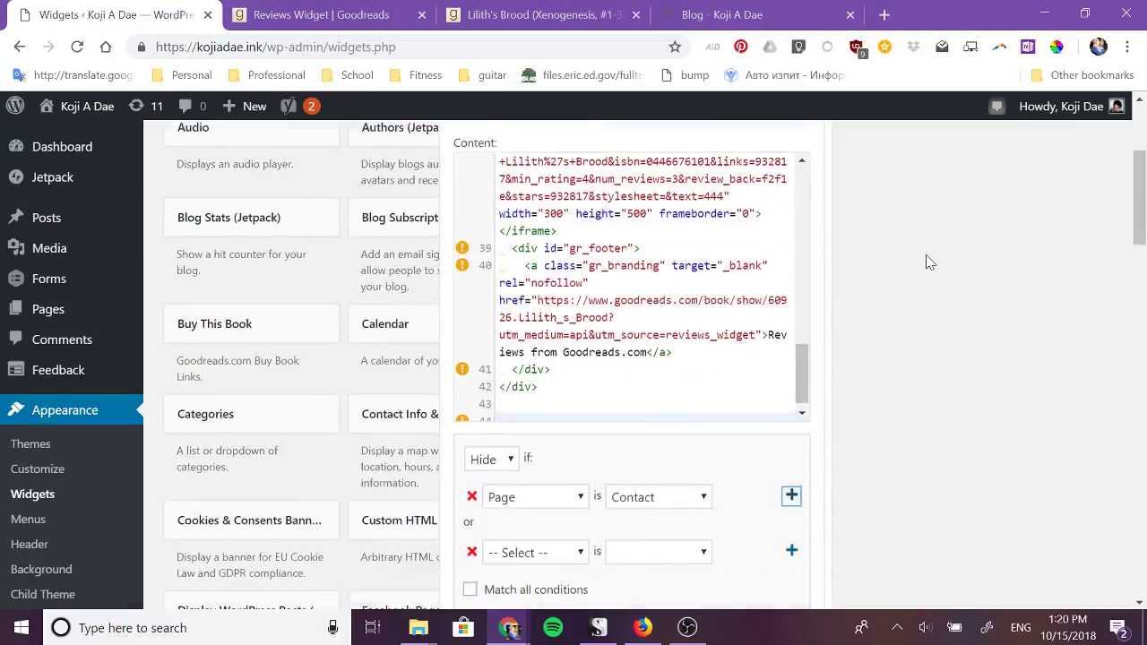
left_click(807, 287)
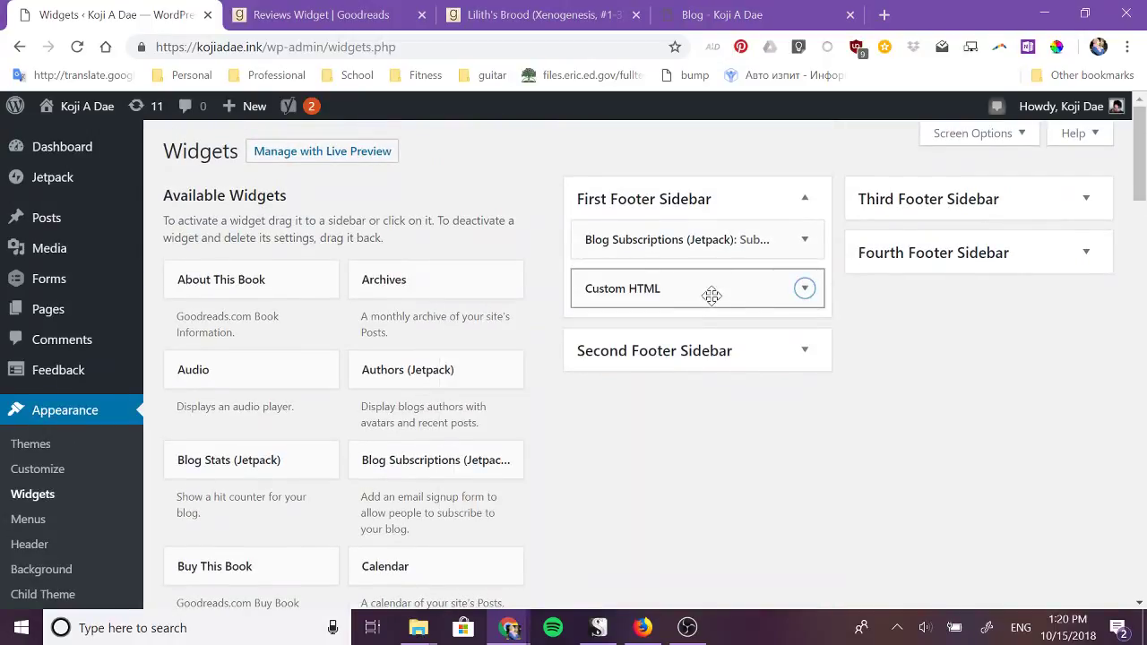
left_click_drag(621, 292, 388, 250)
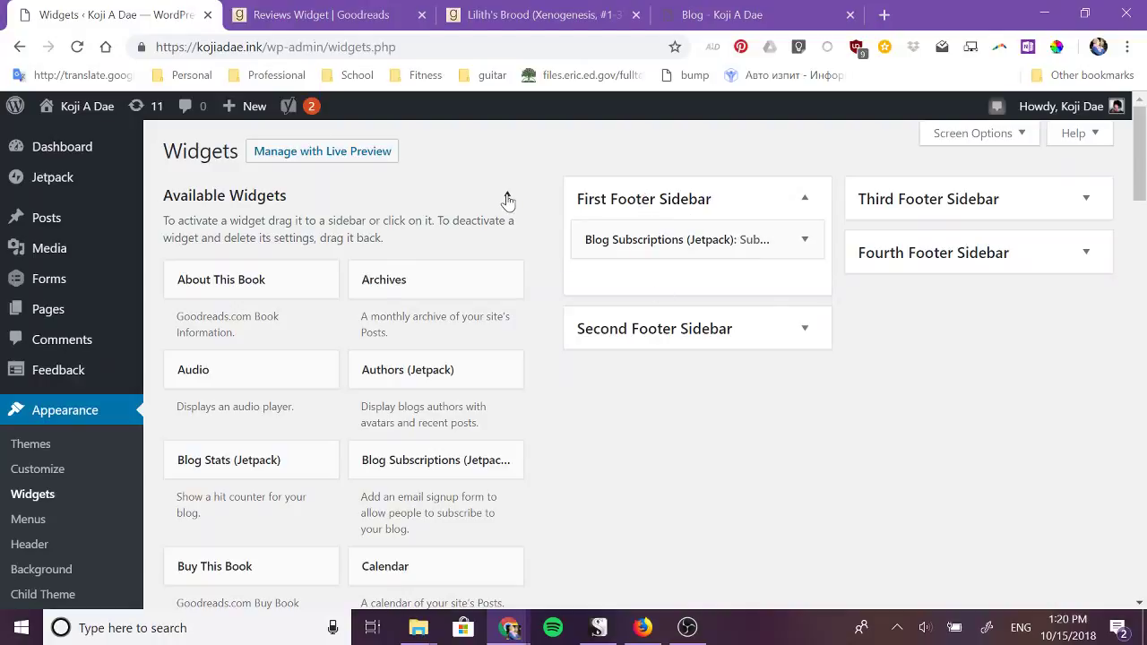
Reload the blog to confirm the reviews widget is gone from the footer, then return to Widgets
left_click(747, 11)
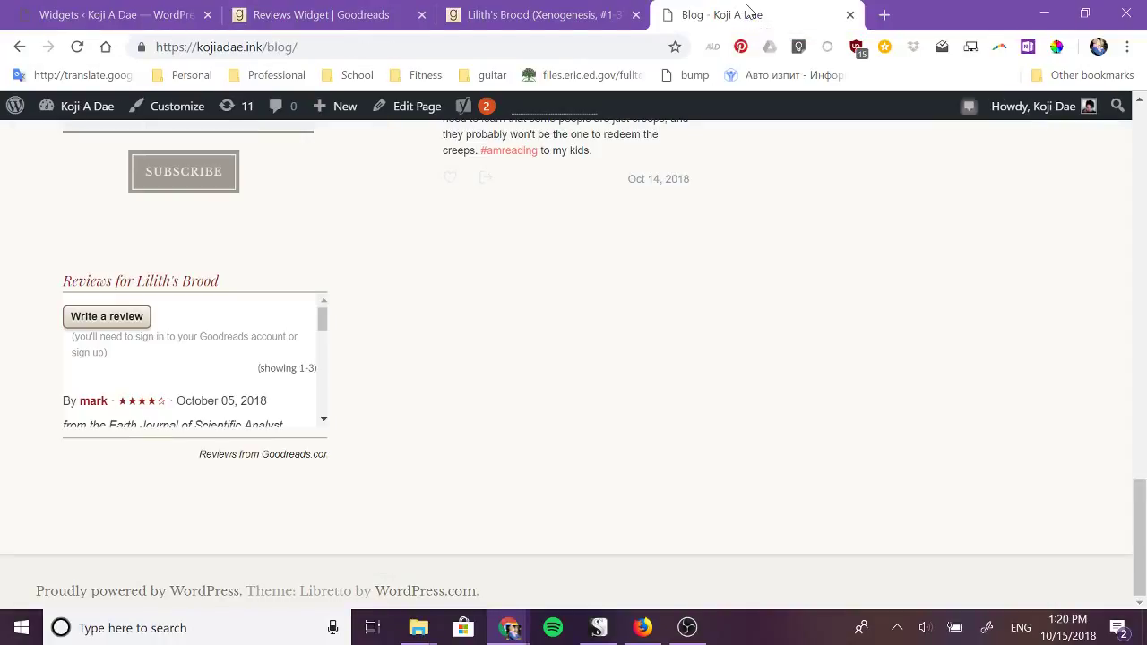
left_click(77, 47)
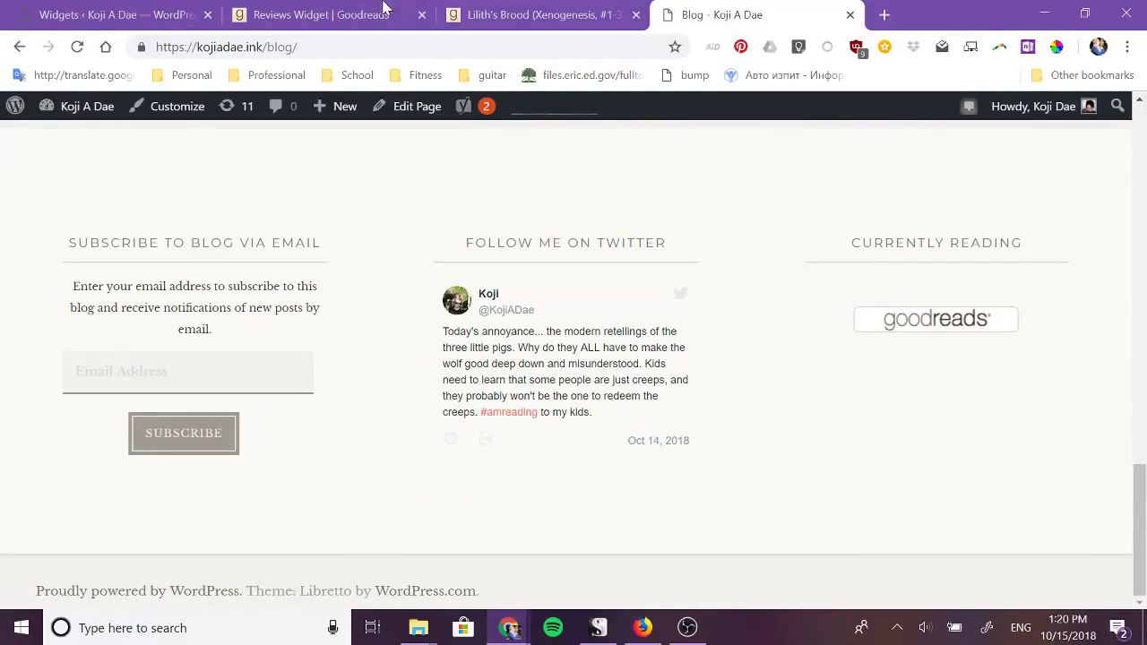
left_click(94, 14)
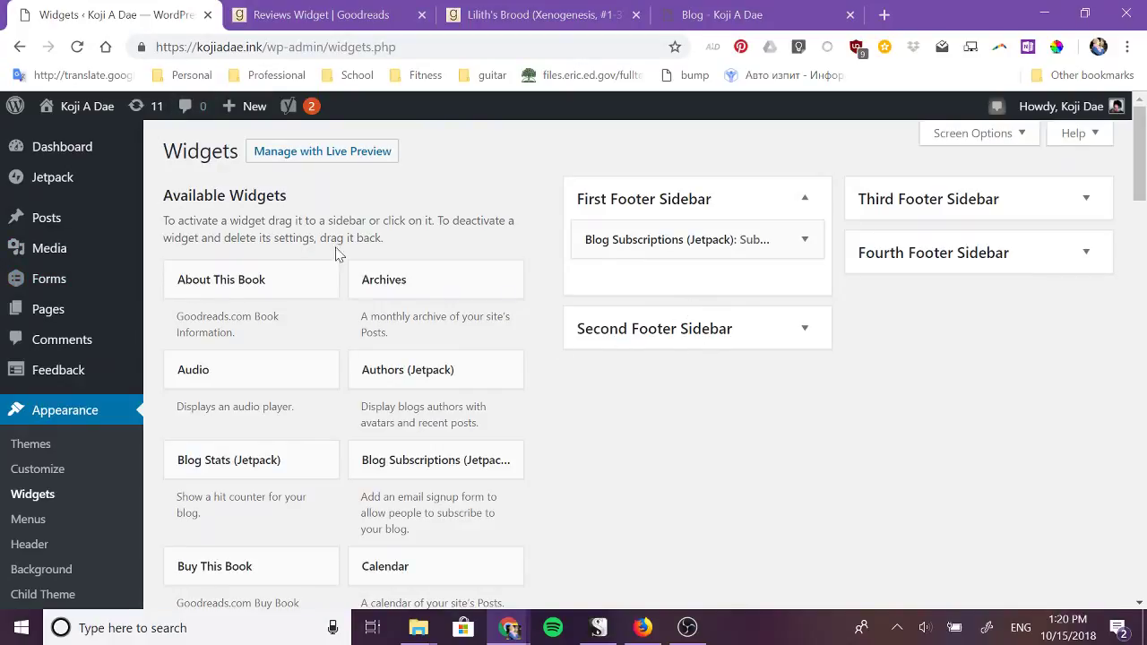
Start a new post from Posts and move the caret from the empty title into the body
left_click(63, 226)
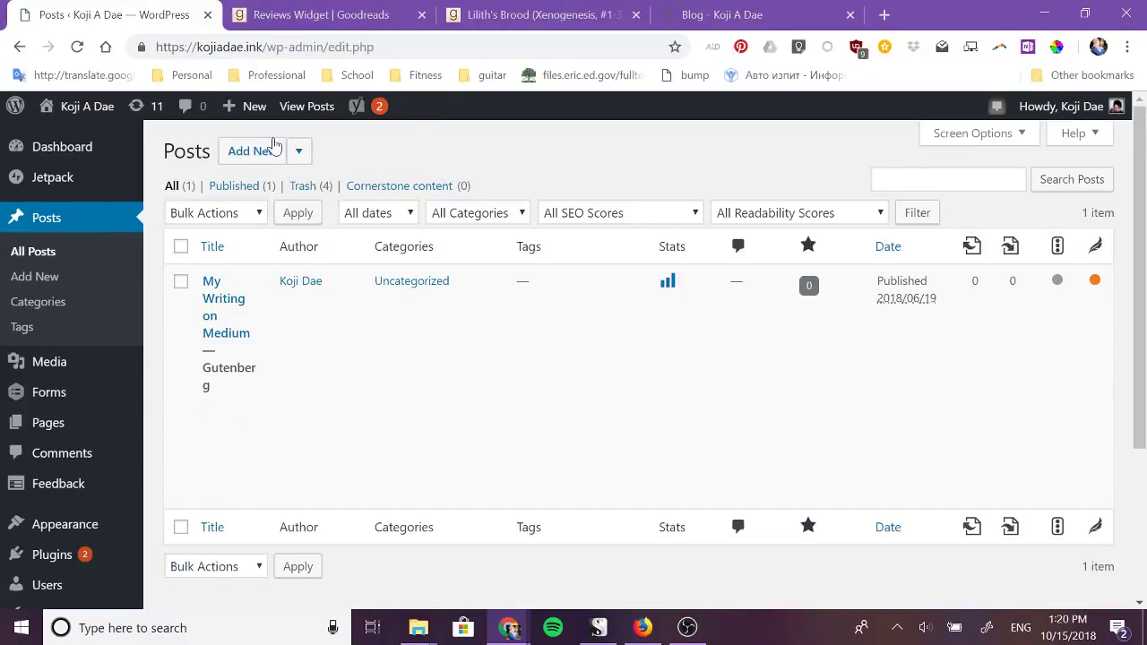
left_click(256, 153)
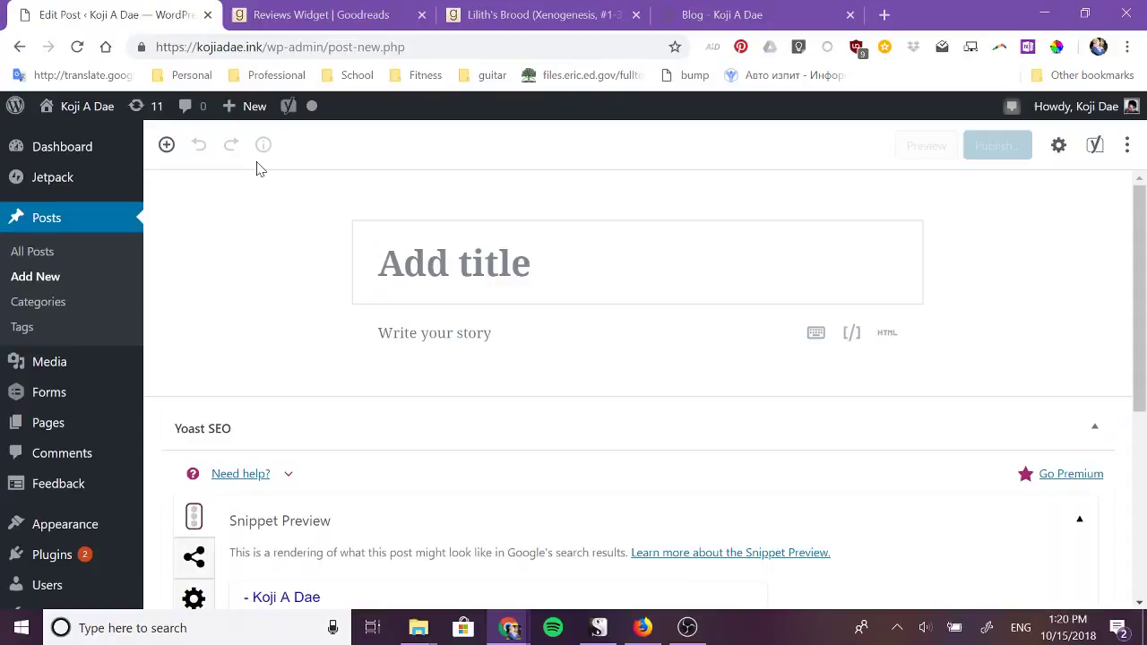
left_click(615, 299)
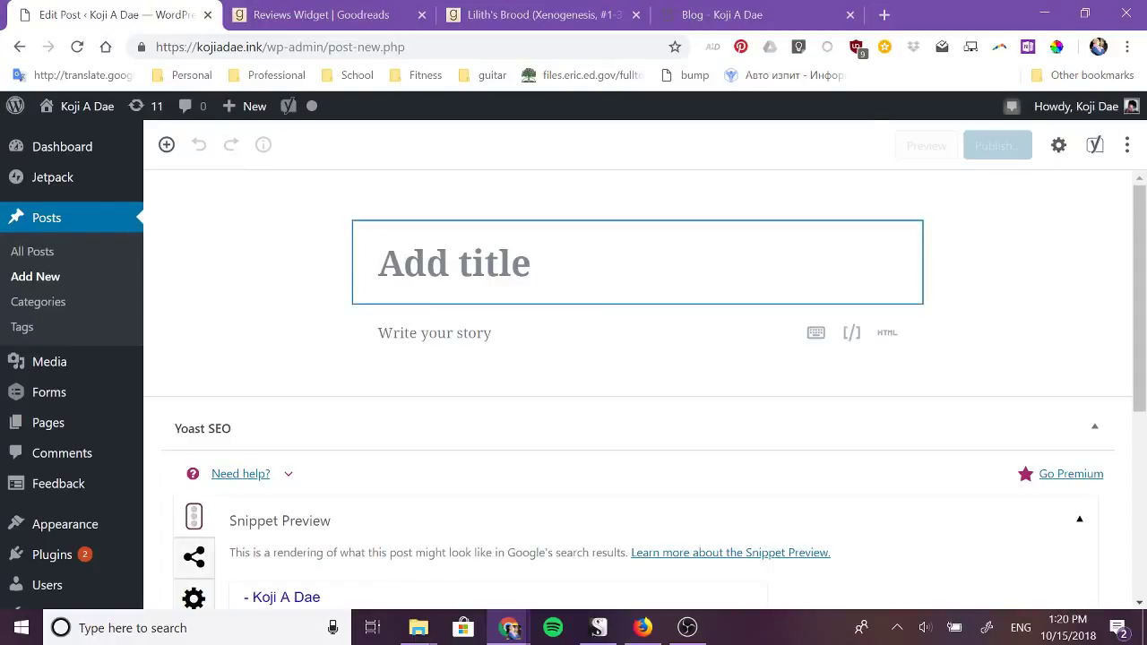
left_click(435, 332)
left_click(568, 226)
key("Tab")
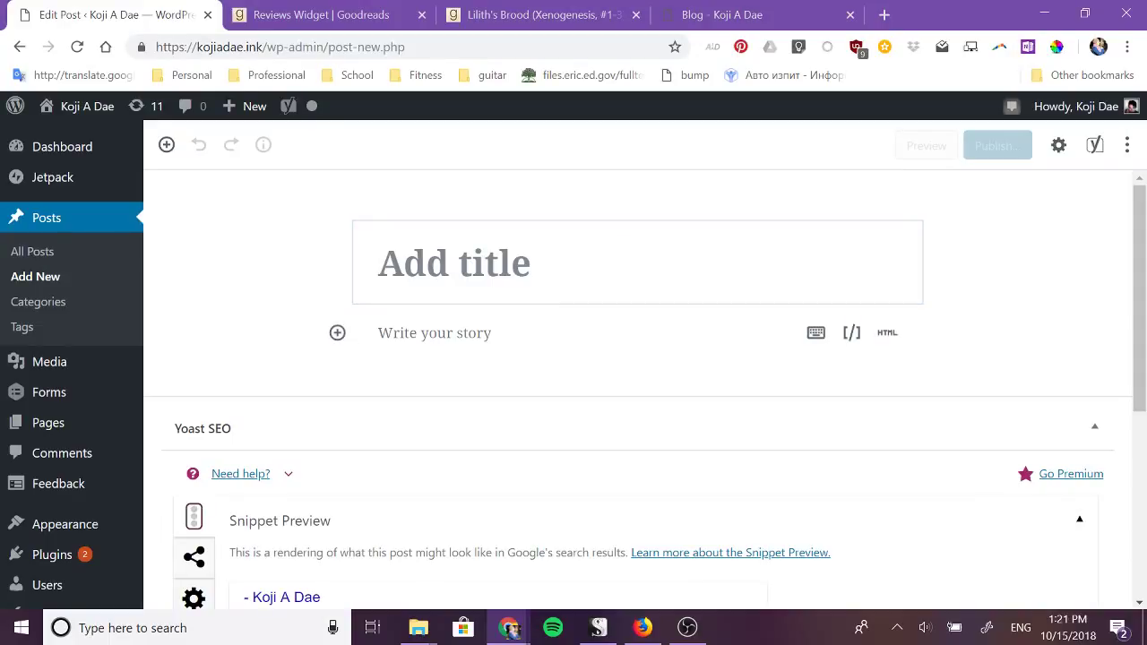
Insert a Custom HTML block from the Formatting category into the post body
left_click(337, 333)
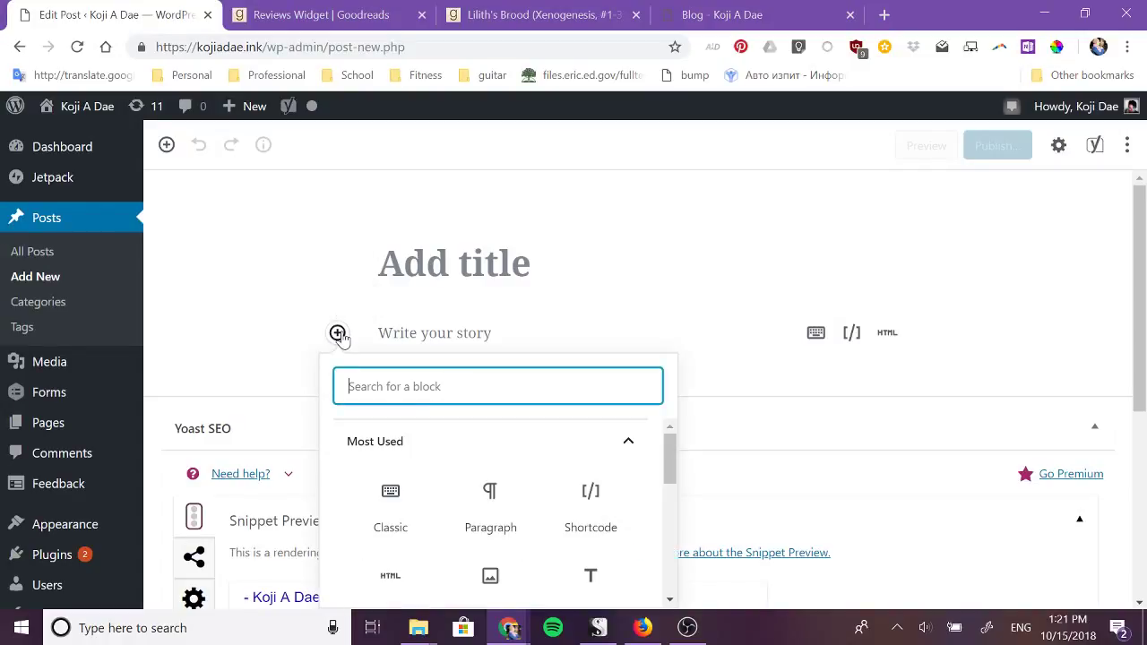
scroll(508, 477, "down", 2)
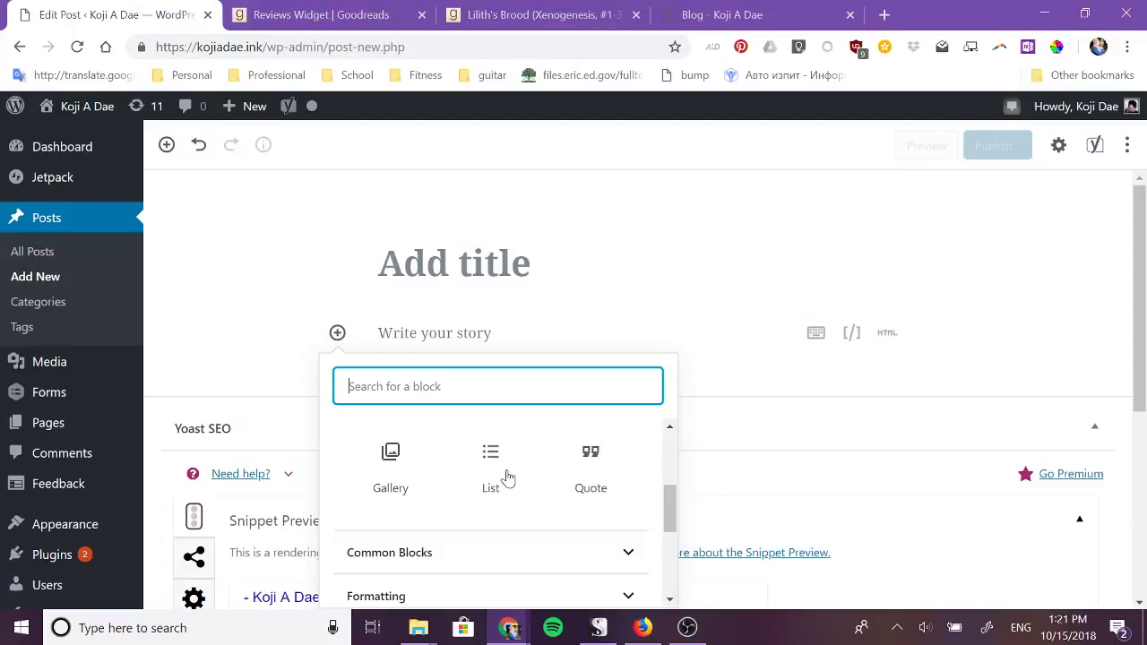
scroll(510, 475, "up", 3)
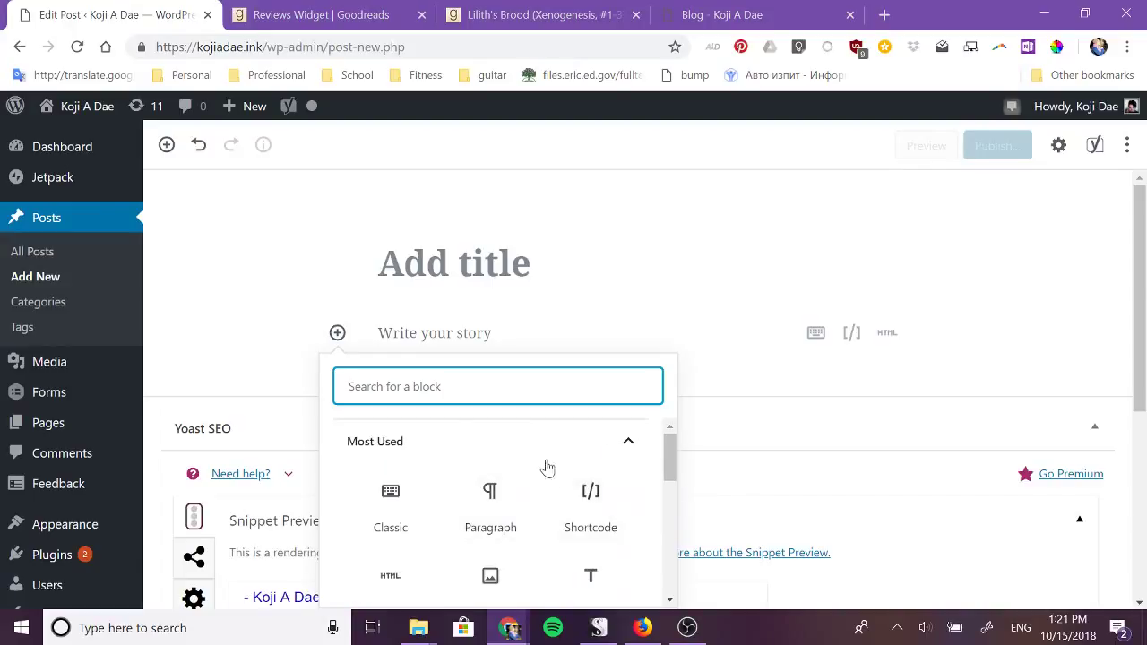
scroll(1144, 430, "down", 2)
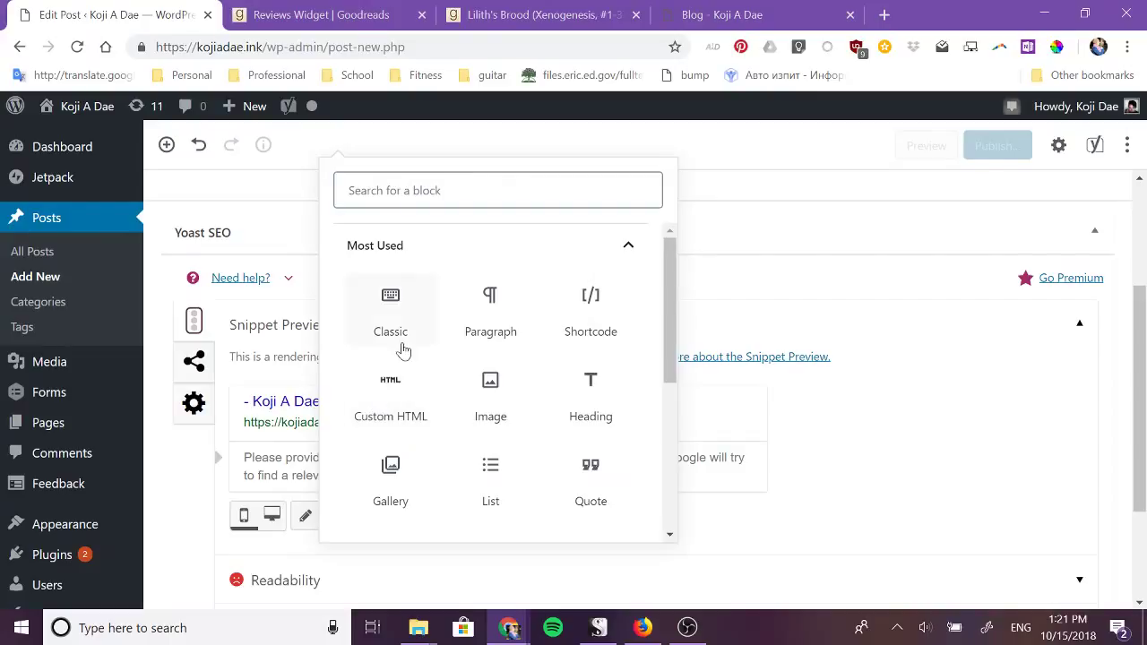
scroll(668, 291, "down", 1)
left_click_drag(679, 294, 671, 385)
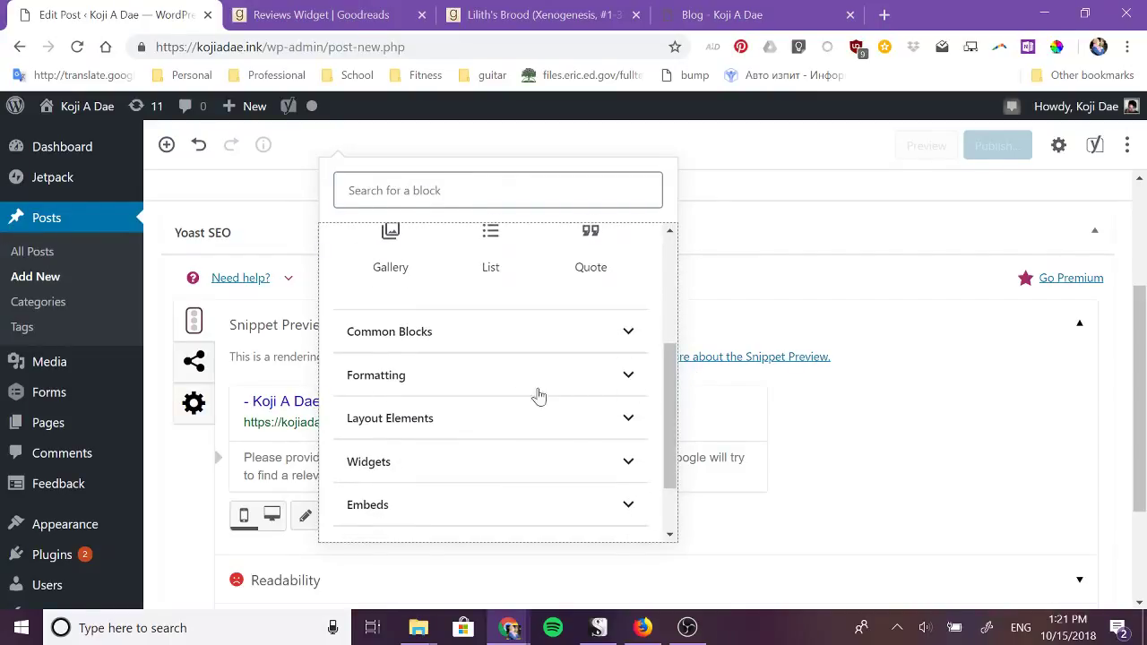
left_click(627, 377)
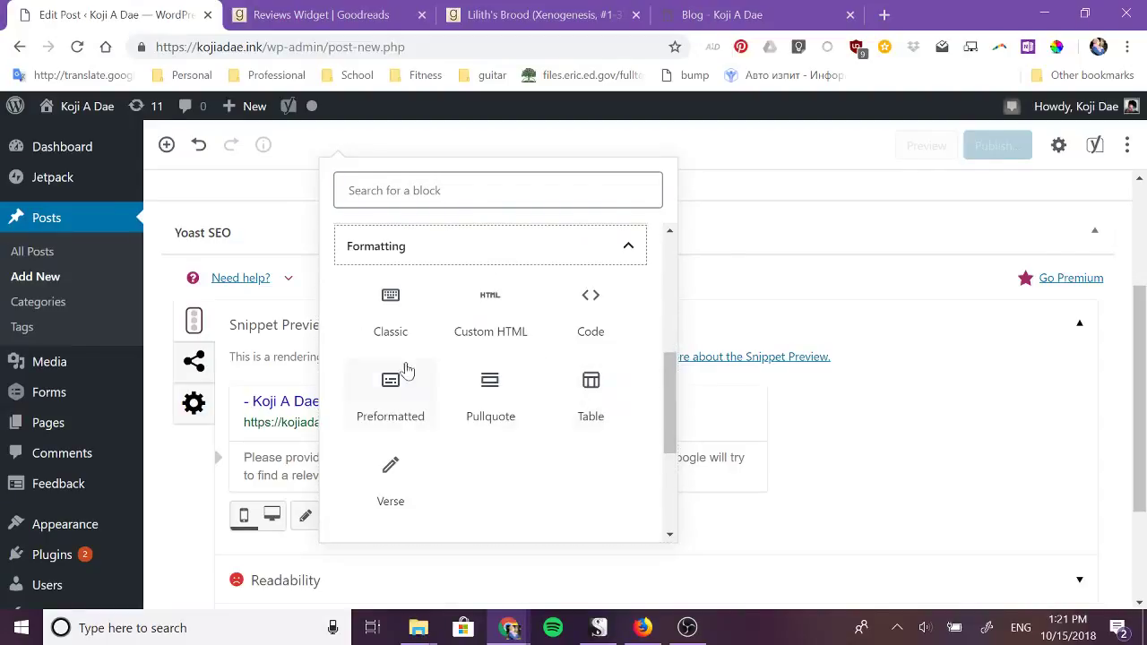
left_click(498, 329)
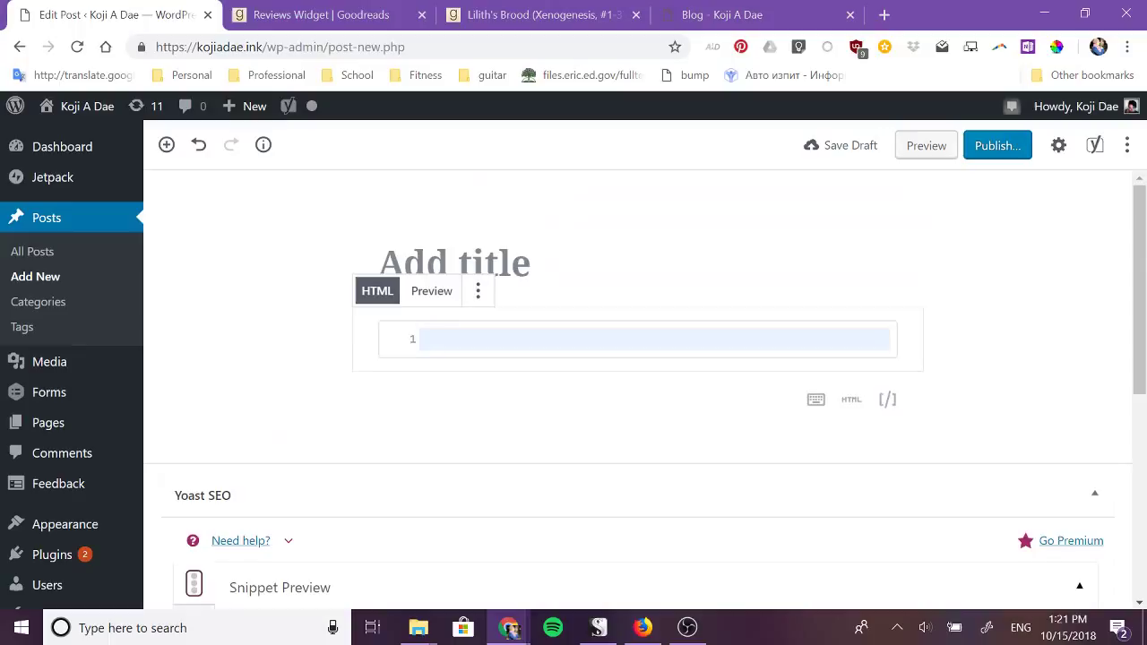
Paste the Goodreads widget code into the Custom HTML block
key("ctrl+v")
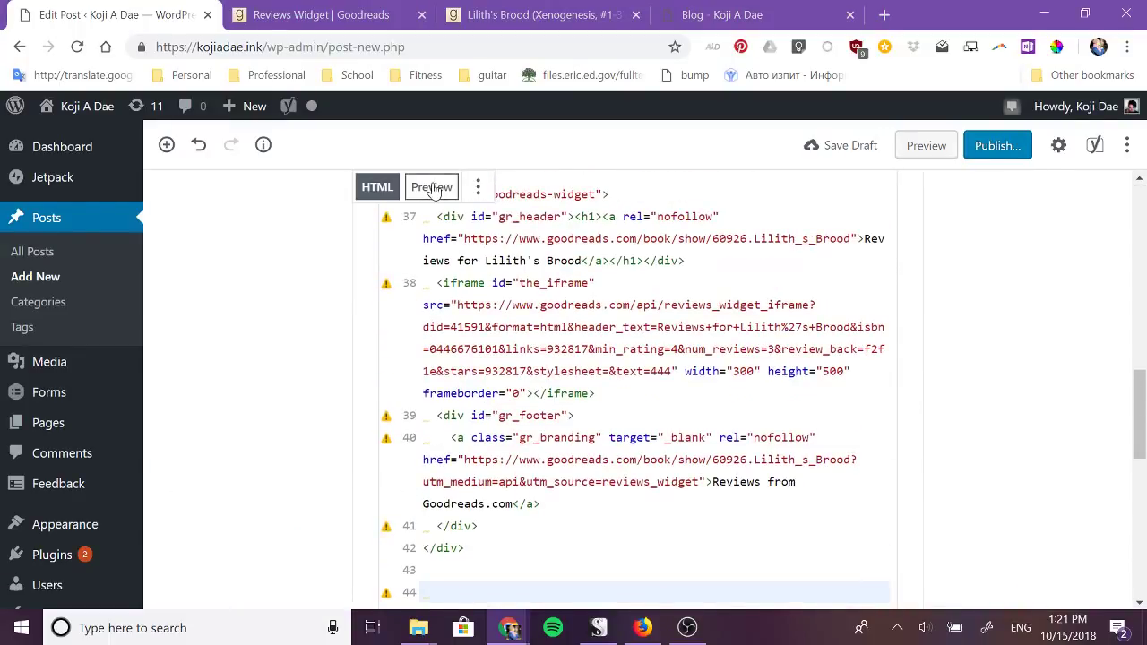
scroll(549, 240, "down", 10)
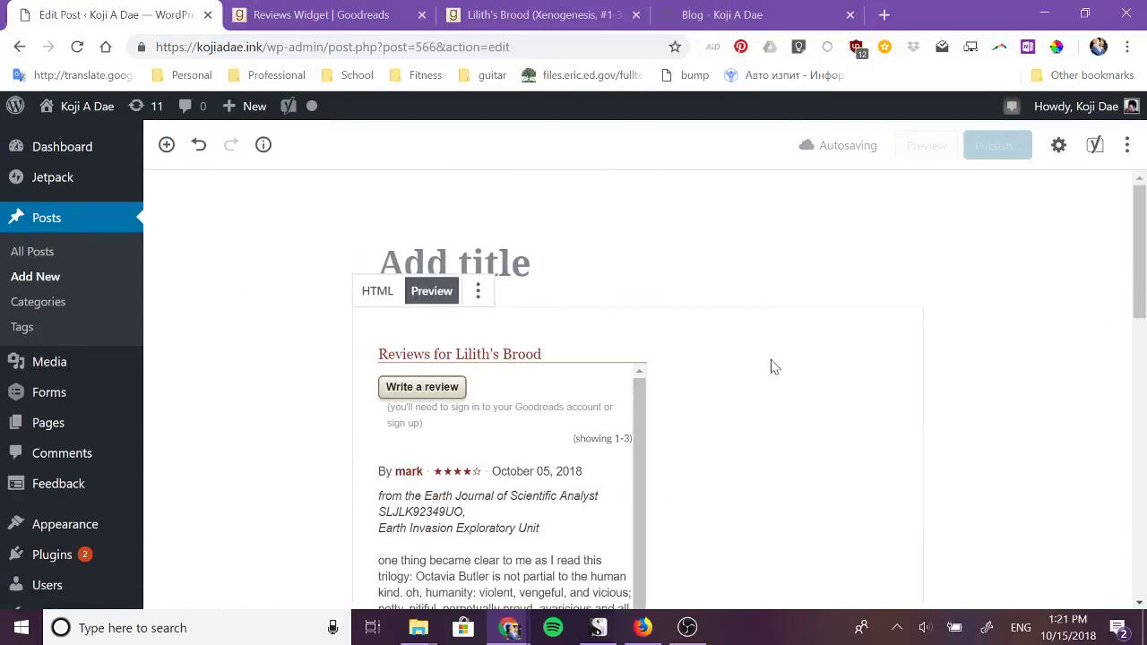
scroll(729, 328, "down", 5)
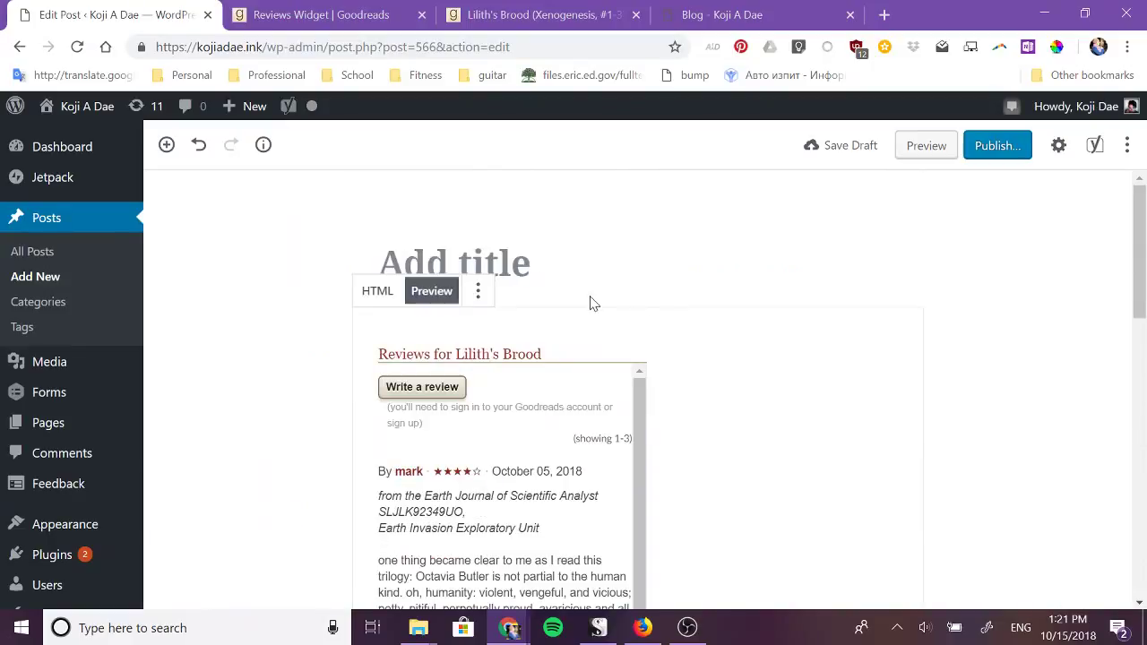
Add a placeholder paragraph 'giheariohgraeiohgeioh' directly below the post title
left_click(590, 303)
key("Return")
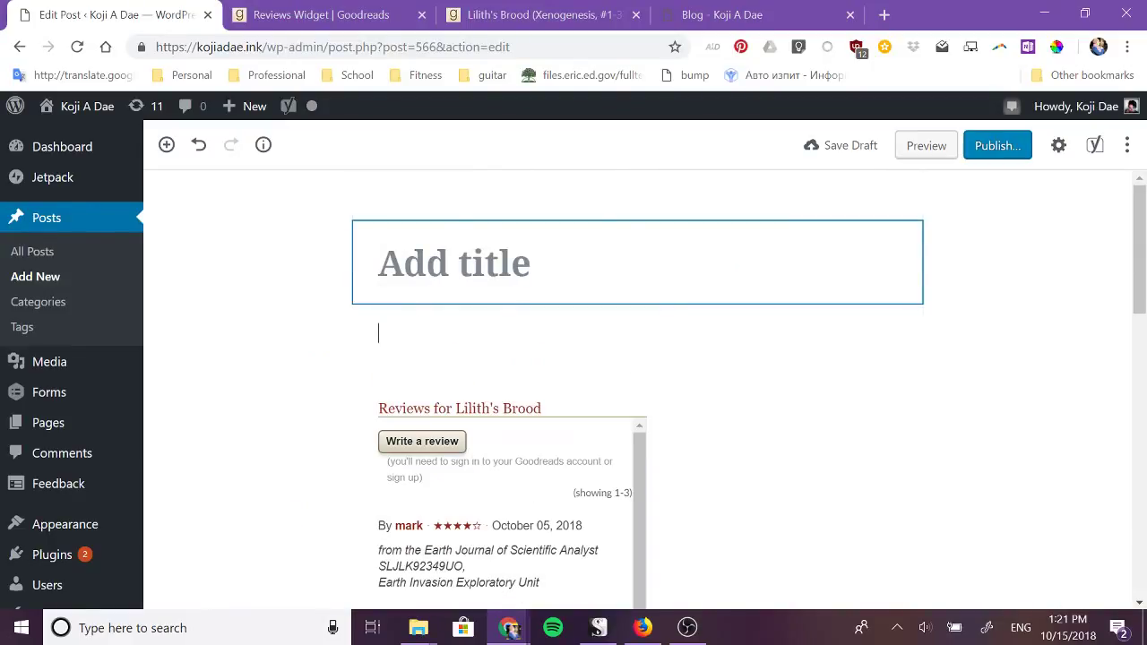
type("giheariohgraeiohgeioh")
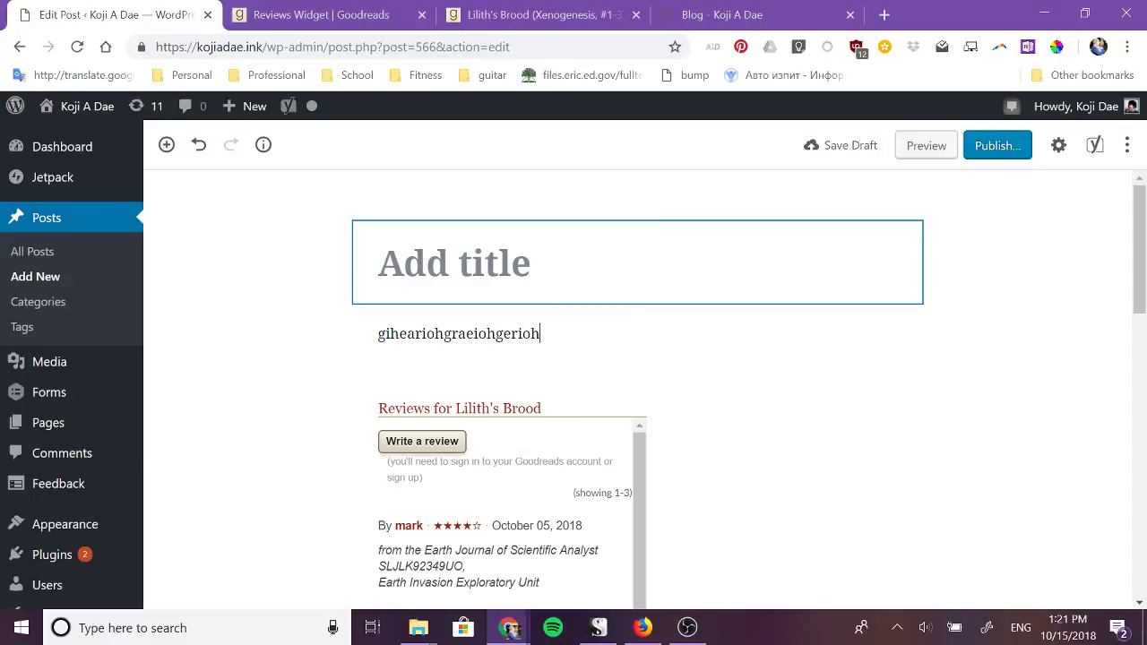
scroll(607, 312, "down", 10)
scroll(654, 354, "up", 5)
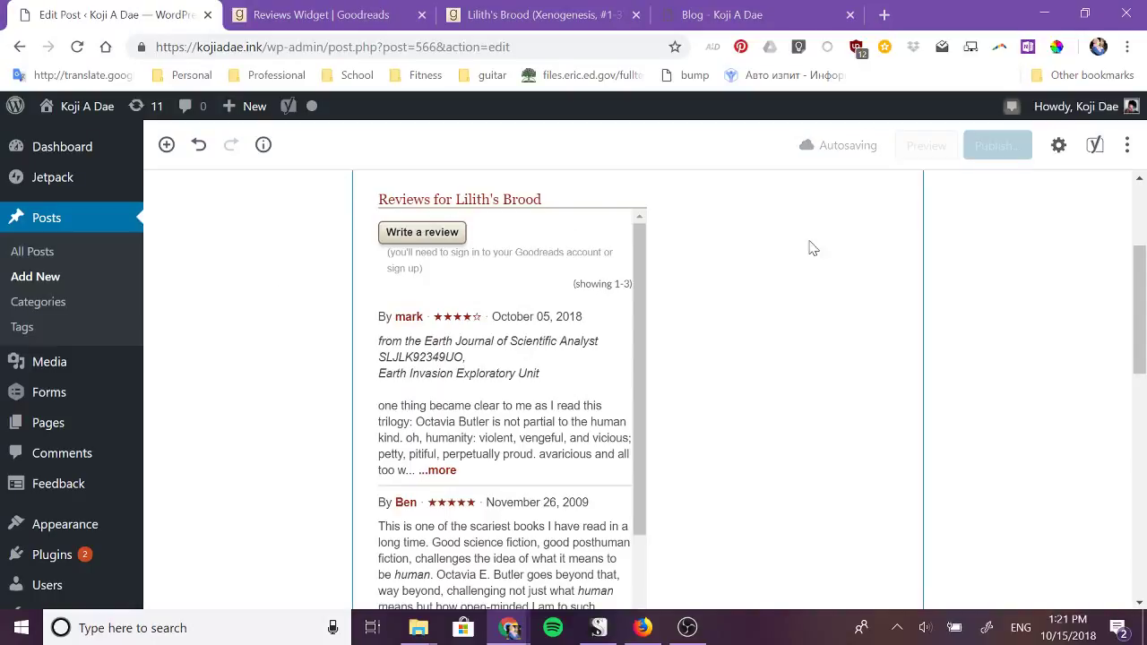
scroll(788, 246, "up", 3)
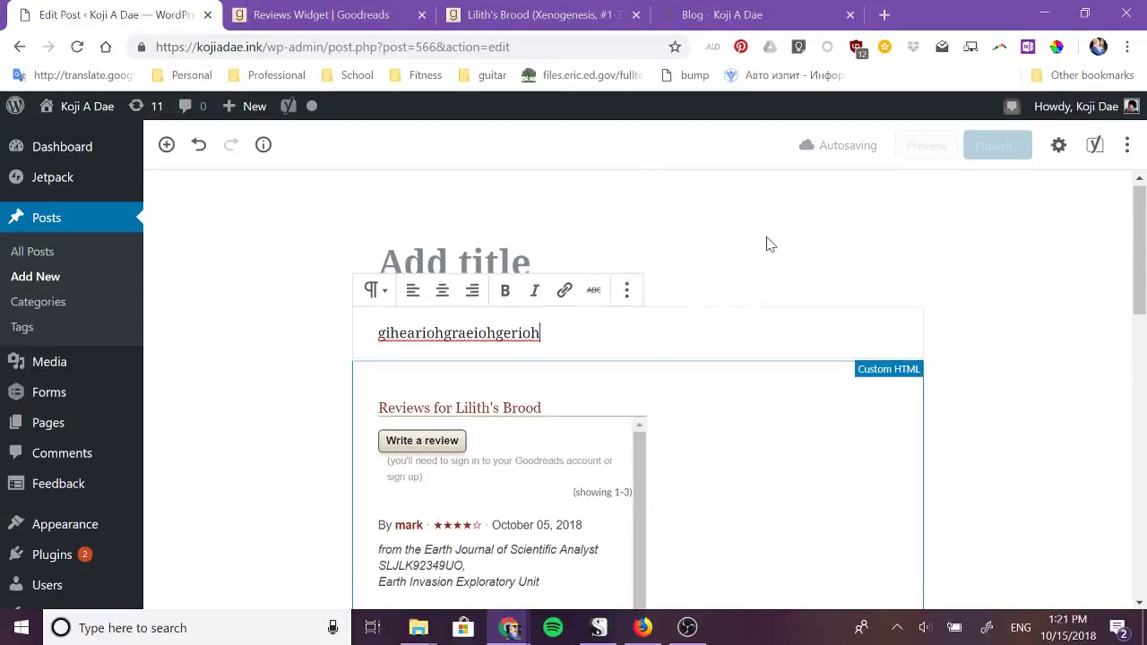
Leave the unsaved block-editor post and start a new post in the Classic Editor
left_click(52, 219)
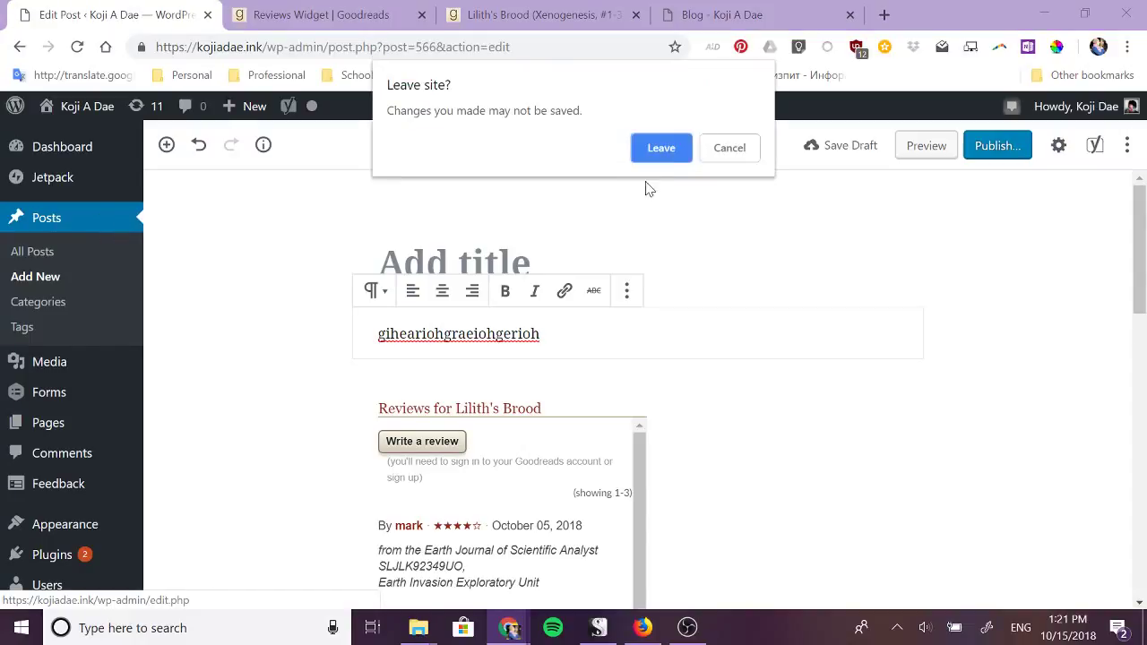
left_click(666, 151)
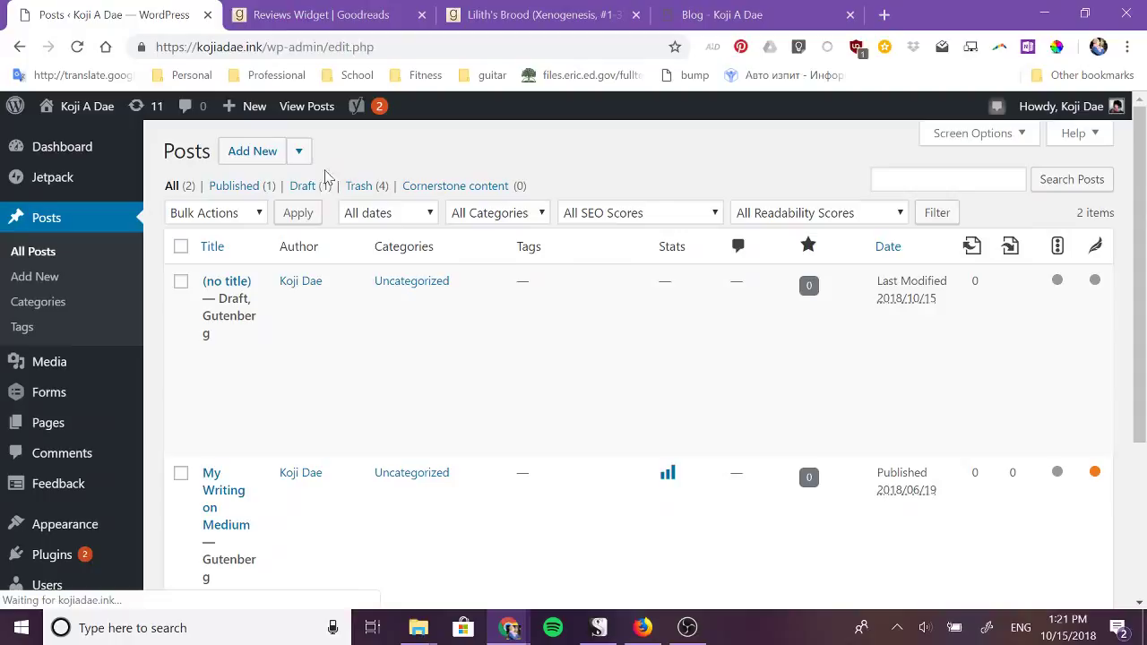
left_click(298, 150)
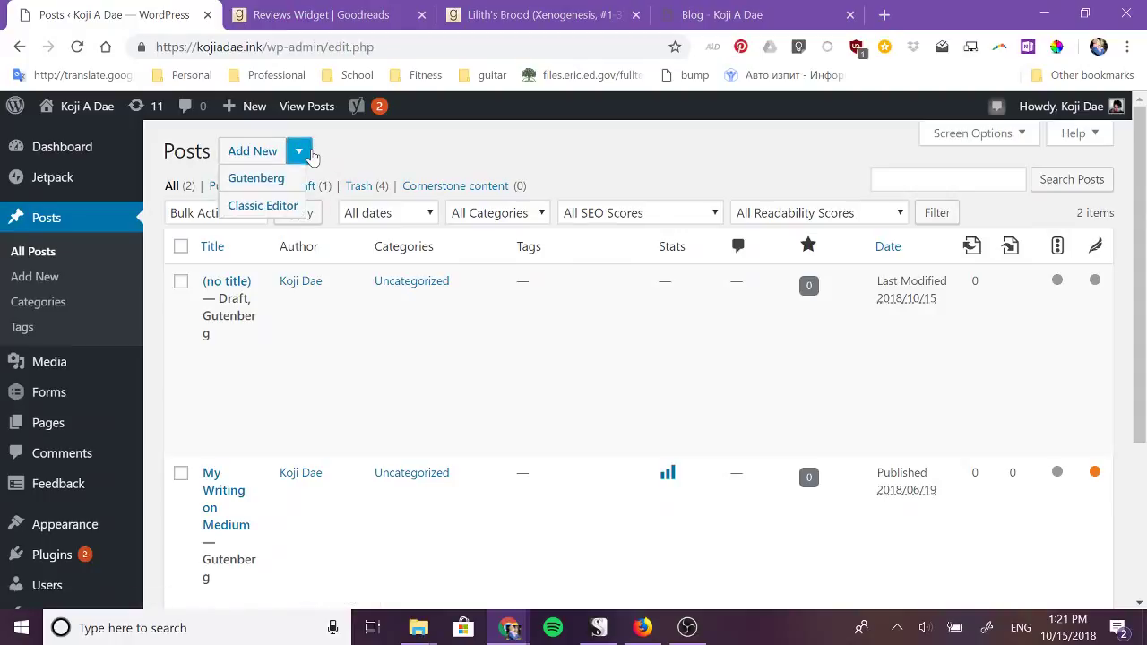
left_click(291, 208)
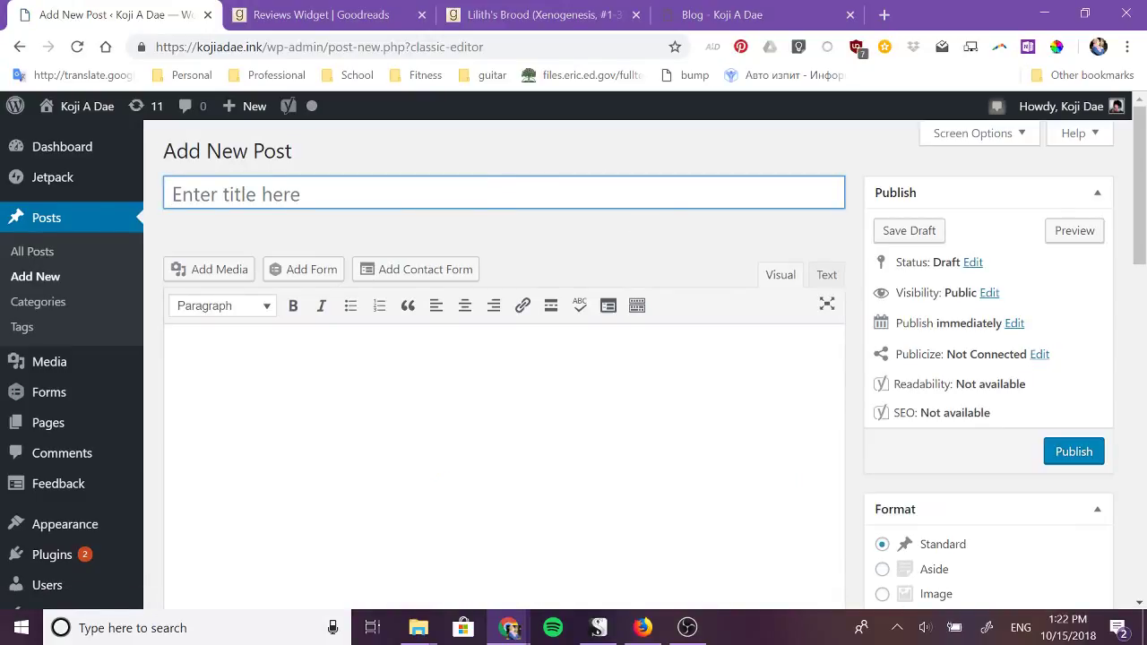
Type a placeholder line 'heiwohgorhgohgoerihgerghiughrehgiu' in the body and start a new line
left_click(173, 350)
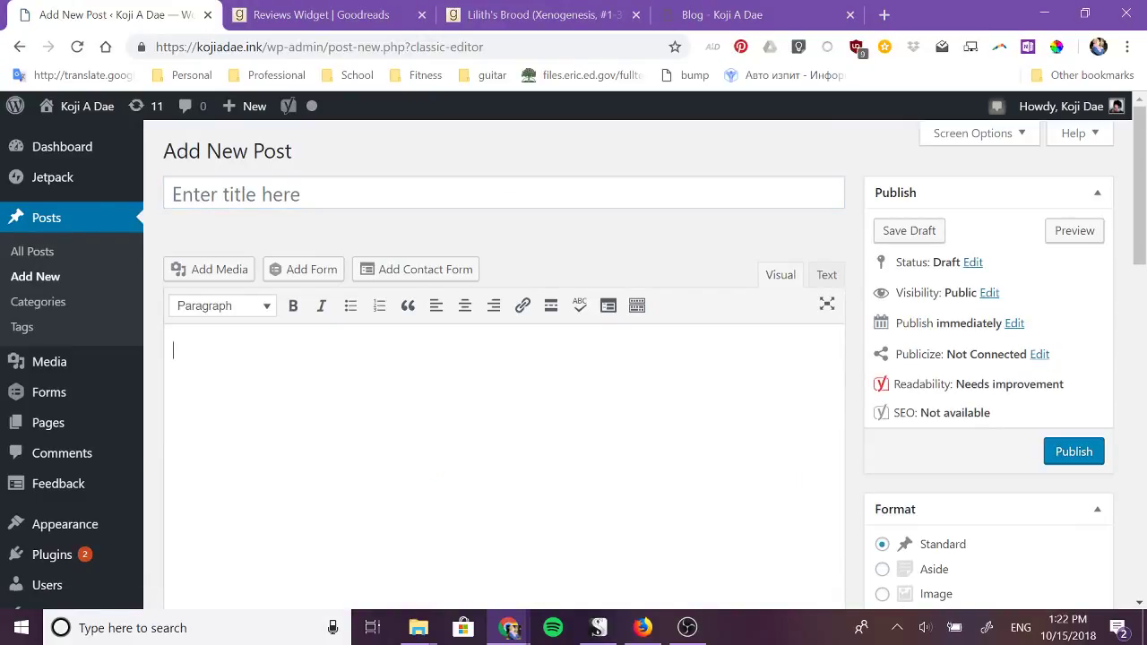
type("heiwohgorhgohgoerihger")
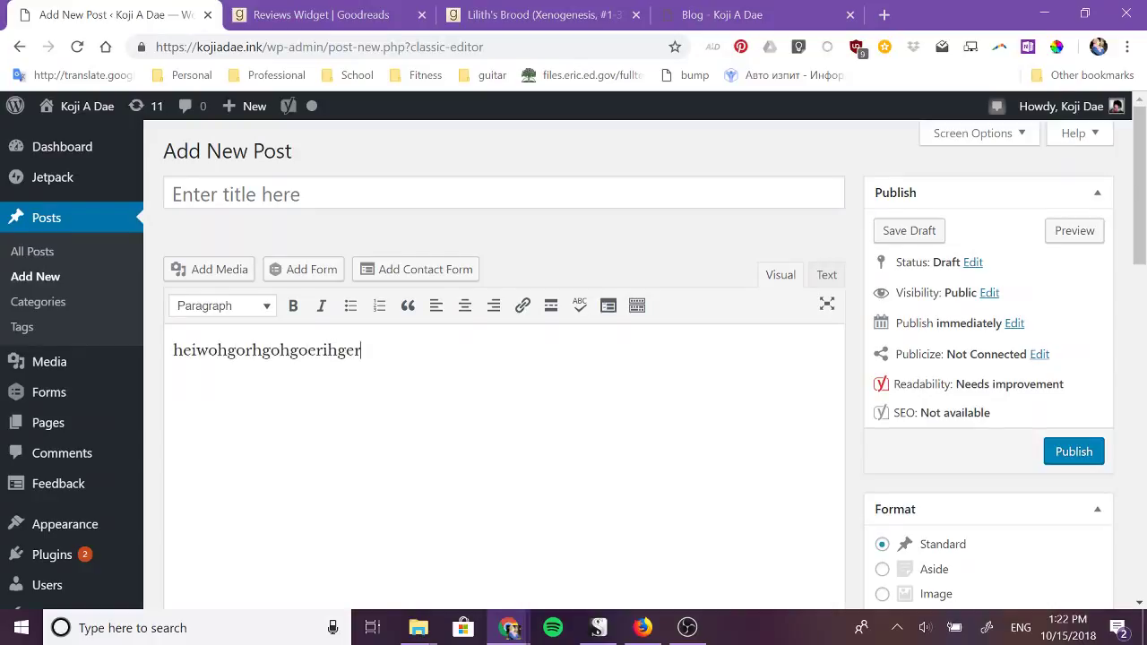
type("ghiughrehgiu")
key("Return")
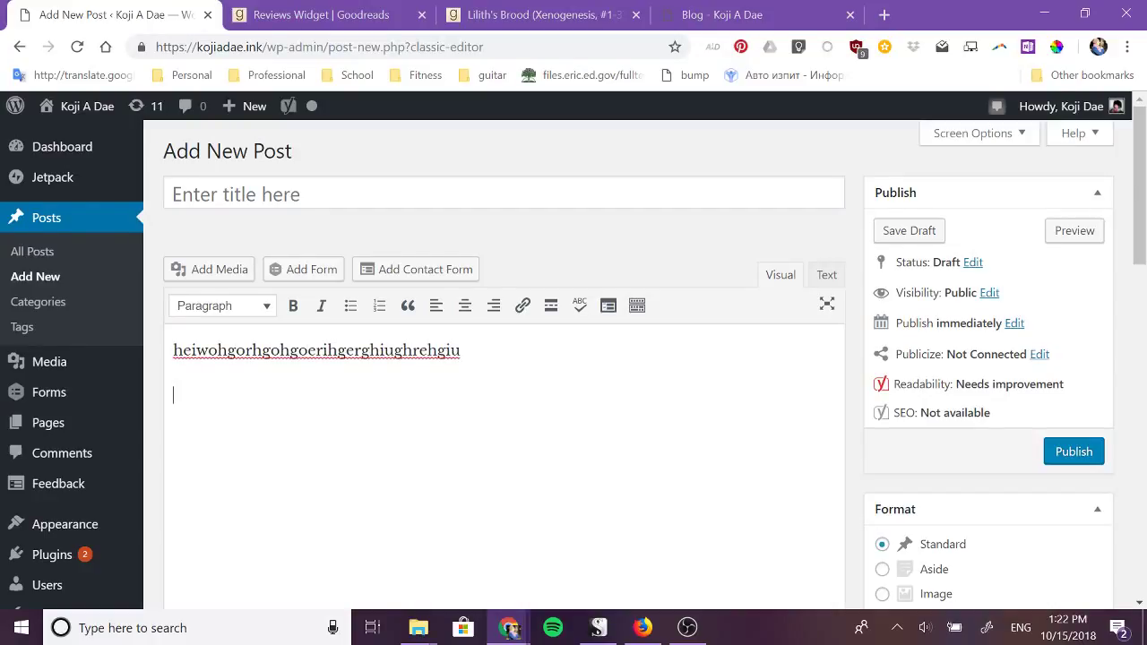
Paste the Goodreads widget HTML in Text view, then render it in Visual view
left_click(822, 276)
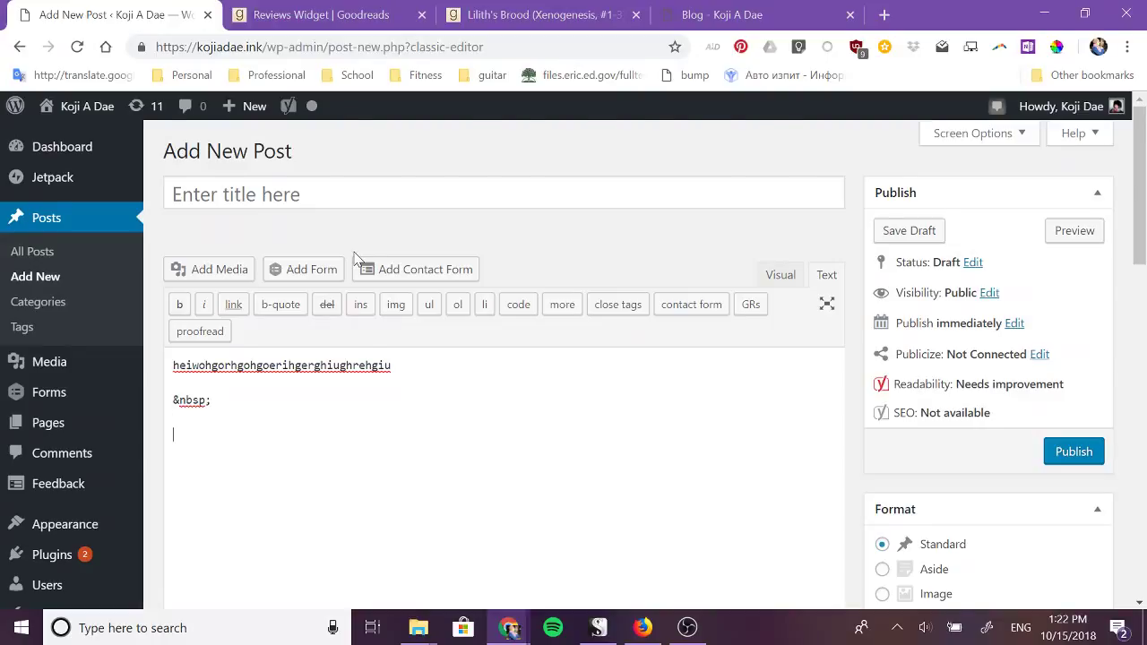
key("ctrl+v")
scroll(796, 278, "up", 10)
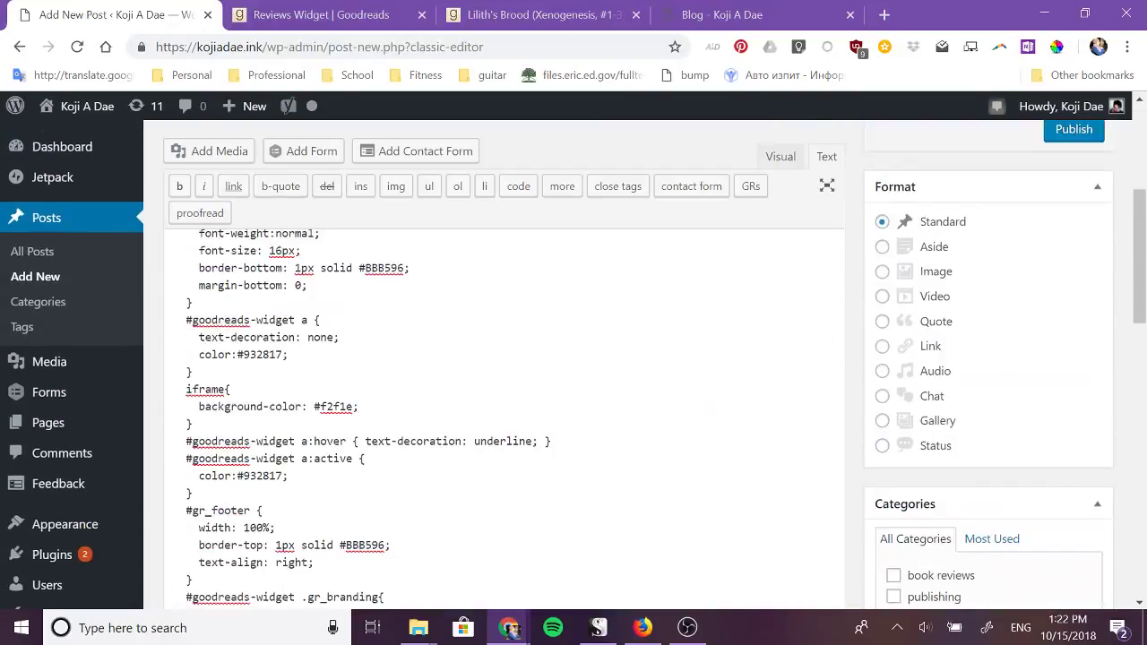
left_click(796, 277)
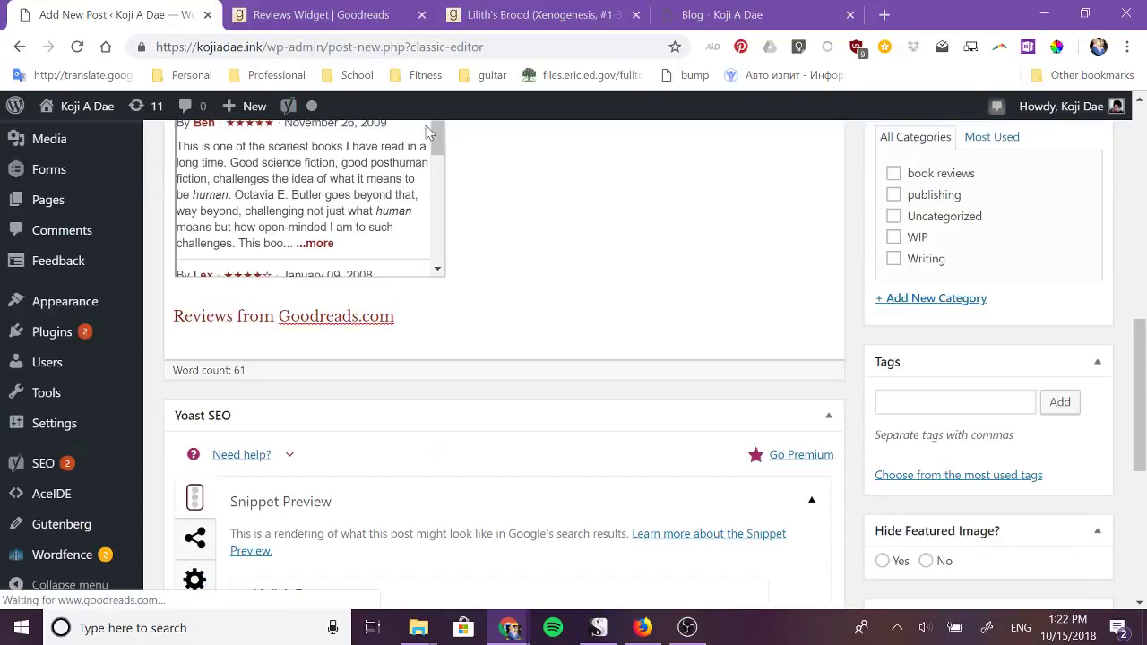
scroll(273, 367, "up", 4)
scroll(328, 256, "up", 4)
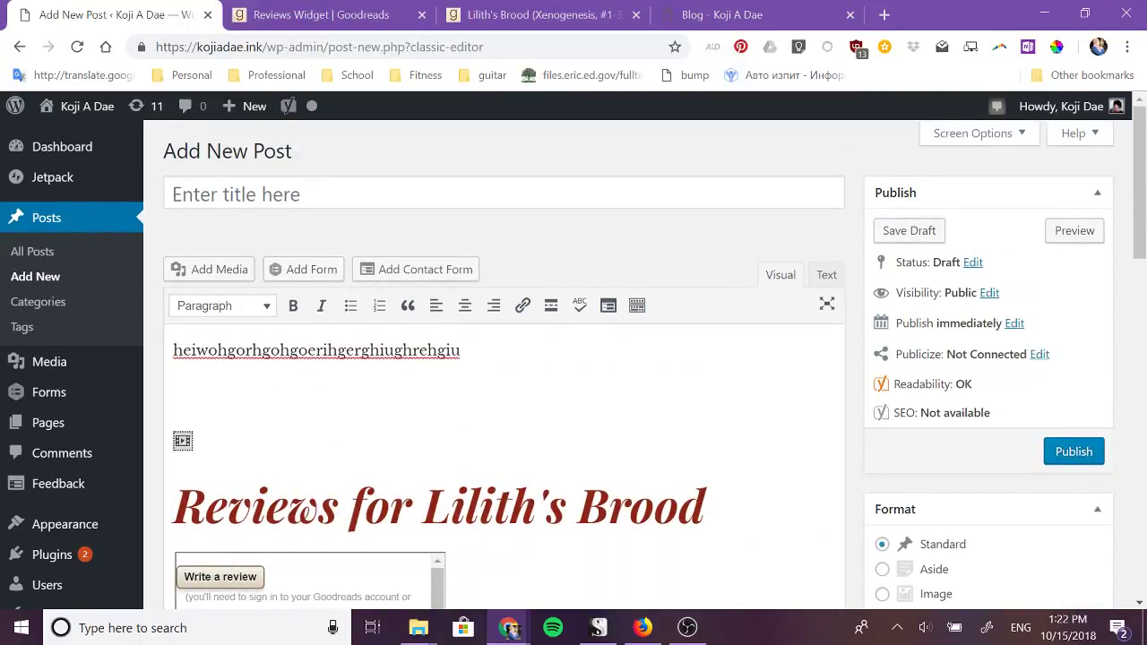
scroll(502, 403, "down", 5)
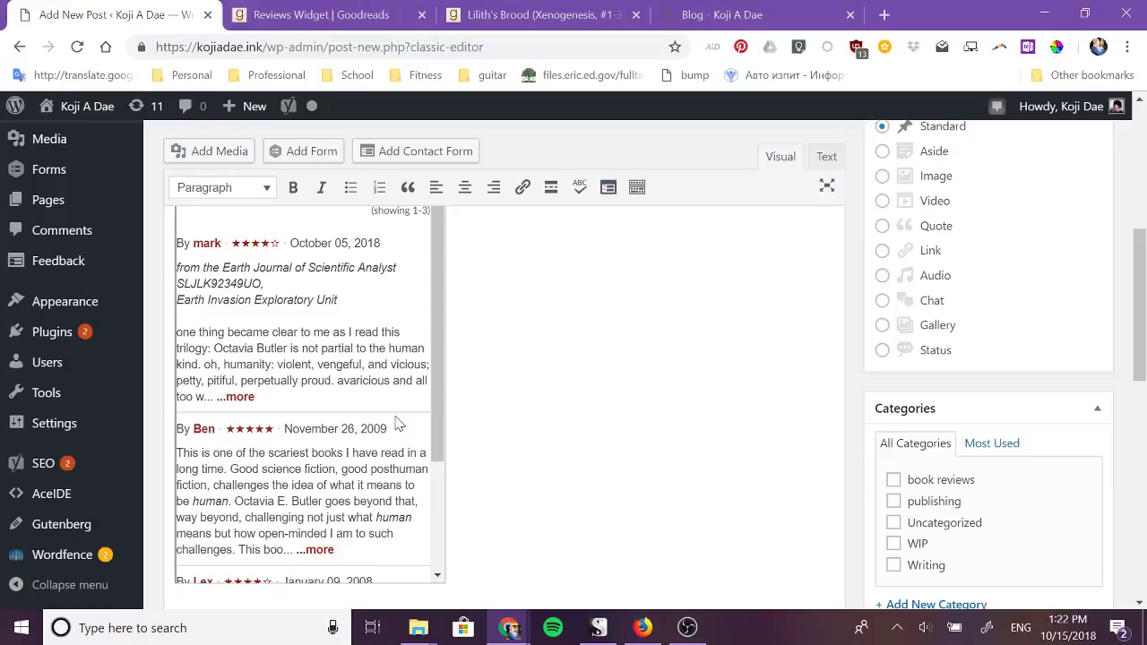
scroll(413, 394, "down", 5)
left_click_drag(174, 204, 395, 204)
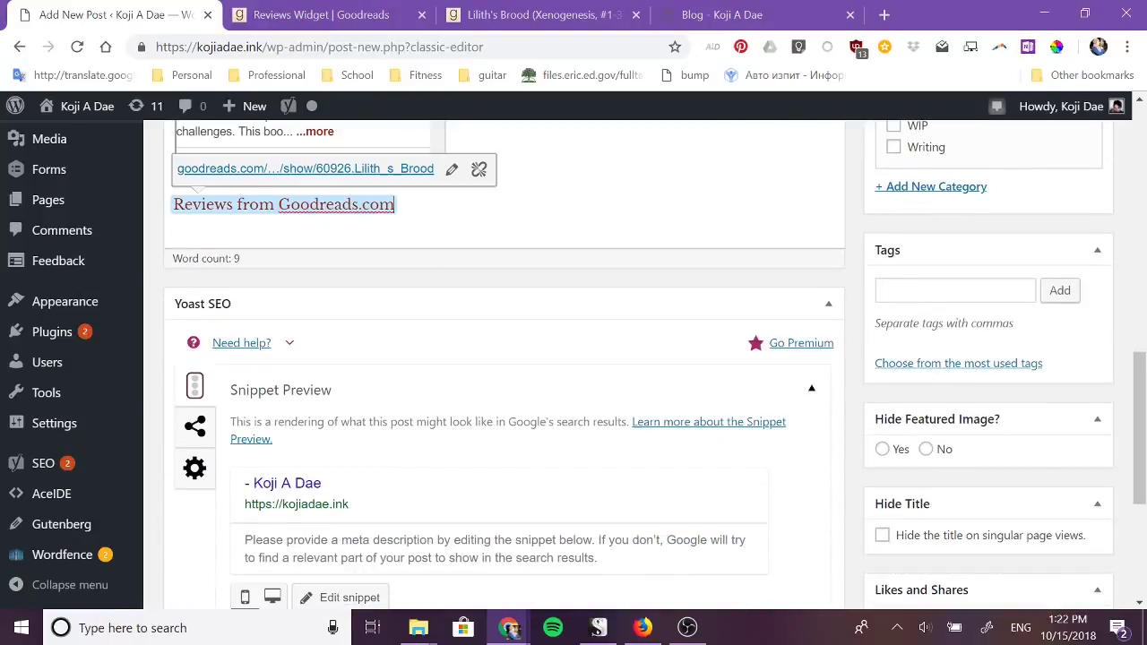
scroll(467, 219, "down", 5)
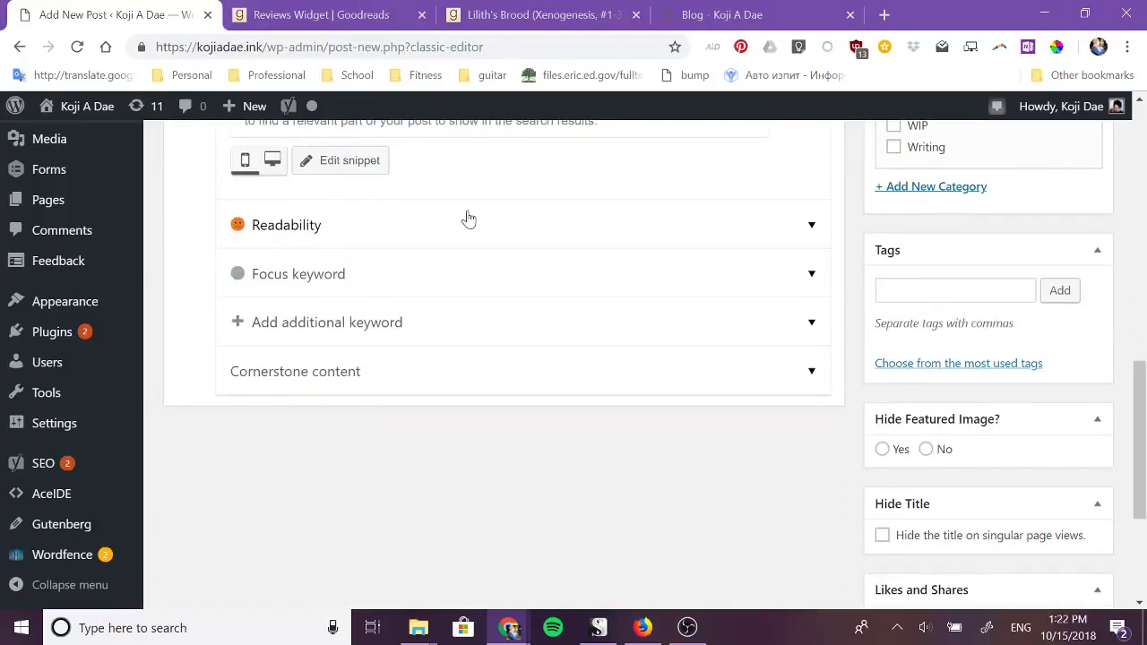
scroll(501, 213, "up", 5)
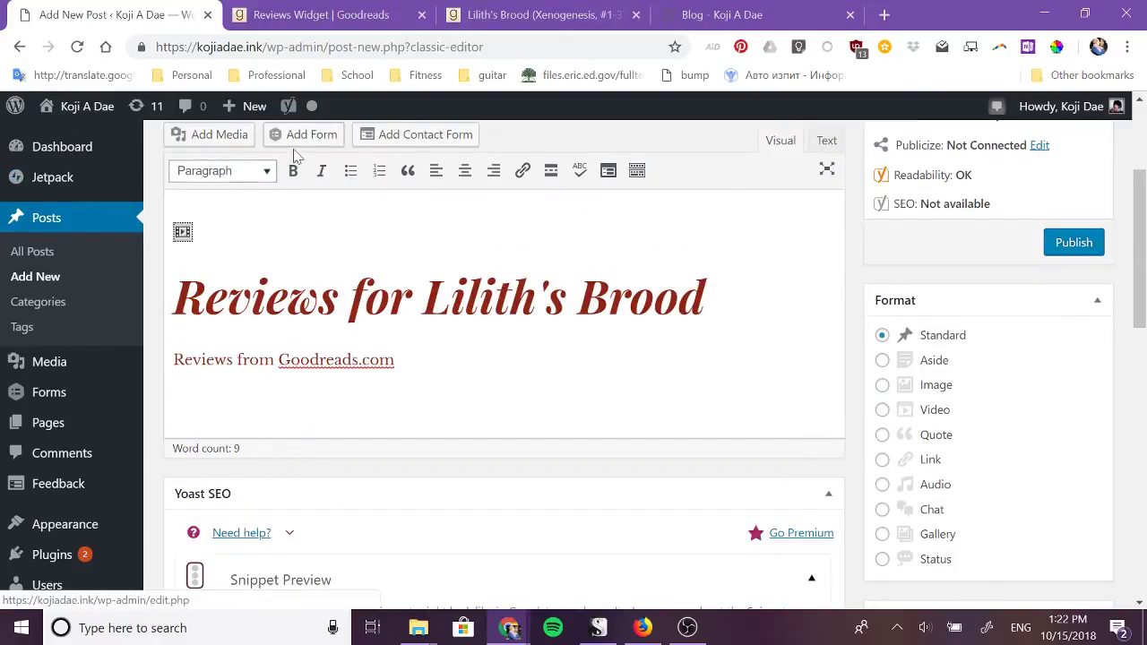
Switch back to the Goodreads Reviews Widget tab and scroll to its top
left_click(316, 9)
scroll(502, 202, "up", 3)
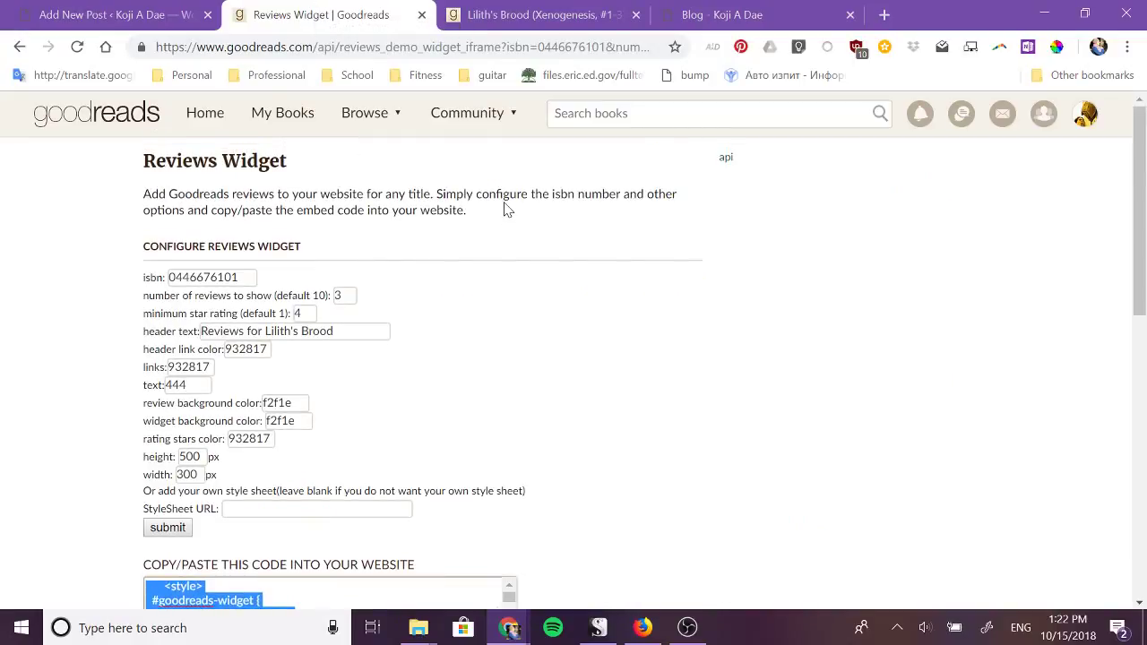